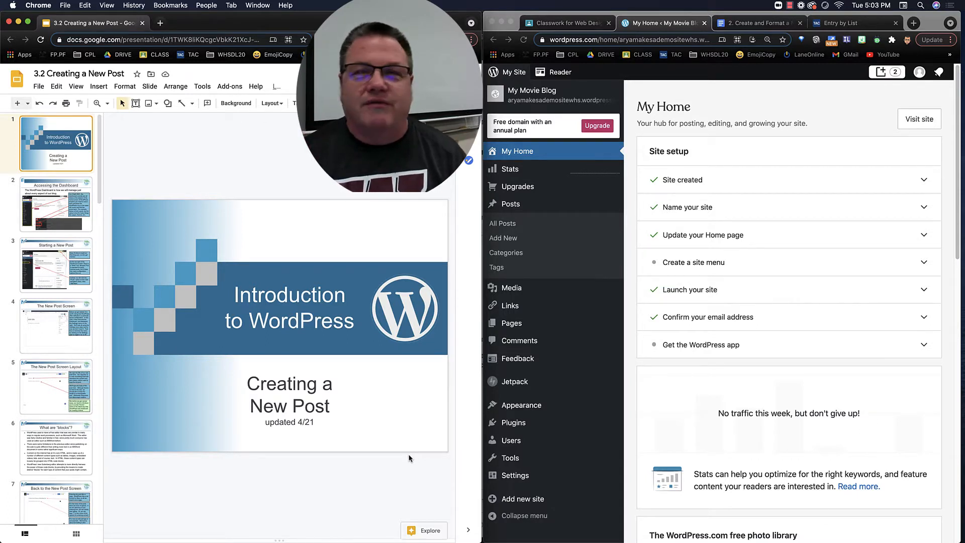
Step: Go through the slides to "Starting a New Post" and add a new post to the movie blog
click(44, 209)
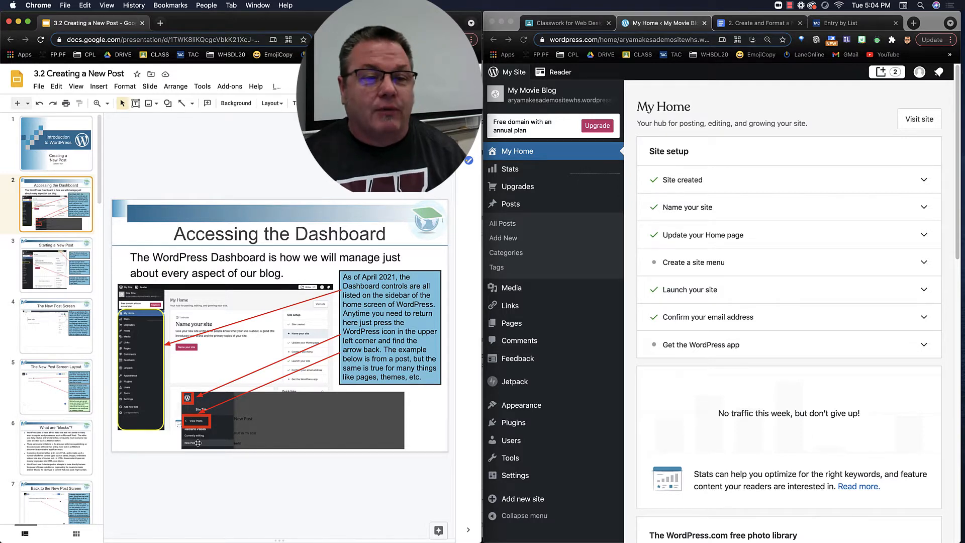
key(Down)
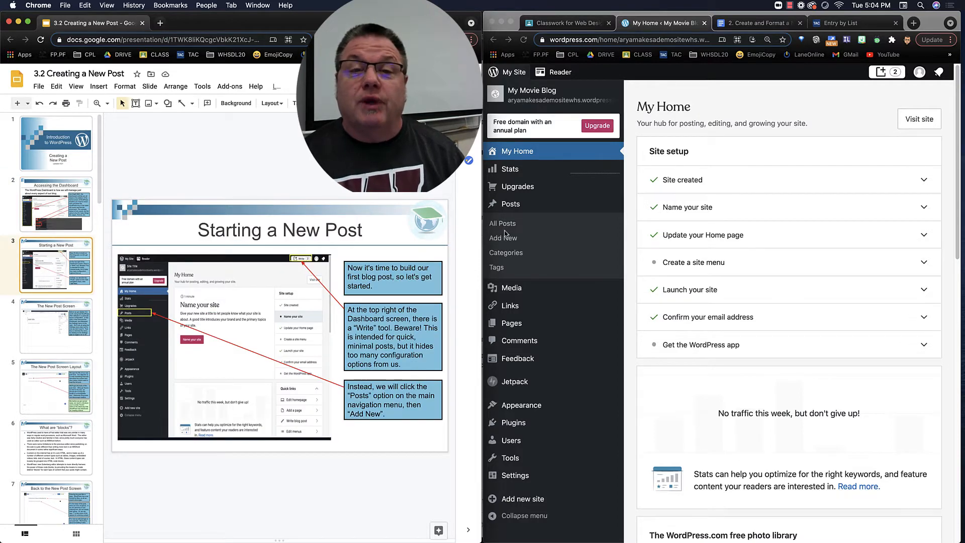
click(513, 206)
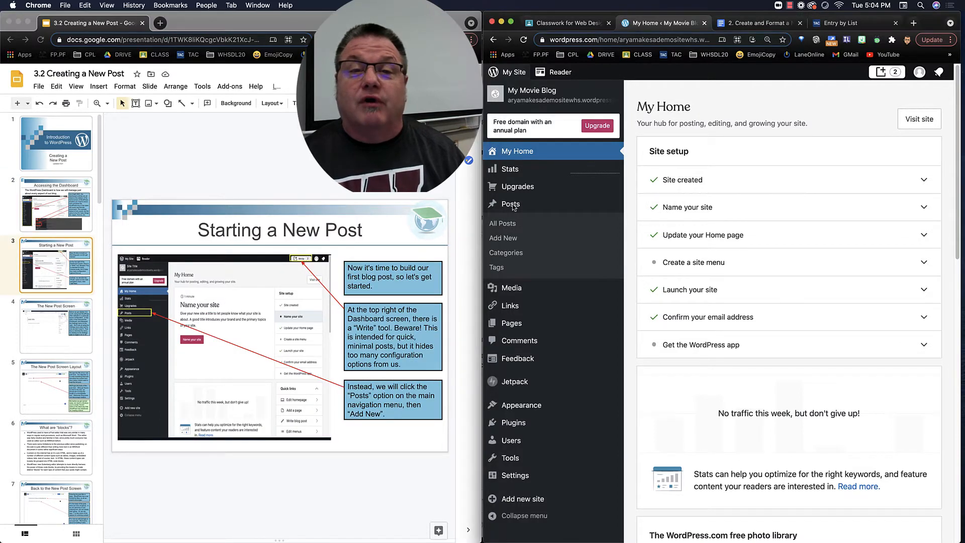
click(504, 239)
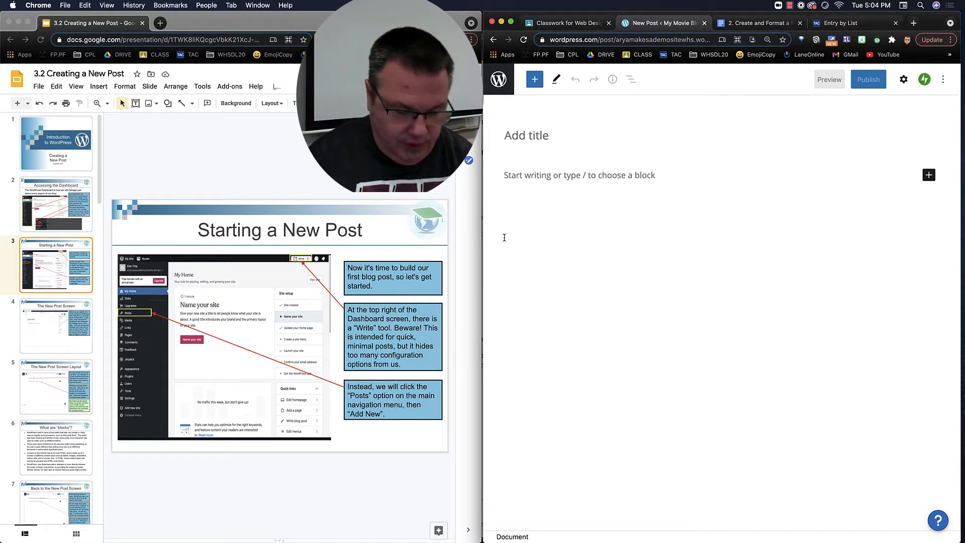
Step: Title the new post "Title the Post" and place the cursor in the empty body paragraph
text(Title )
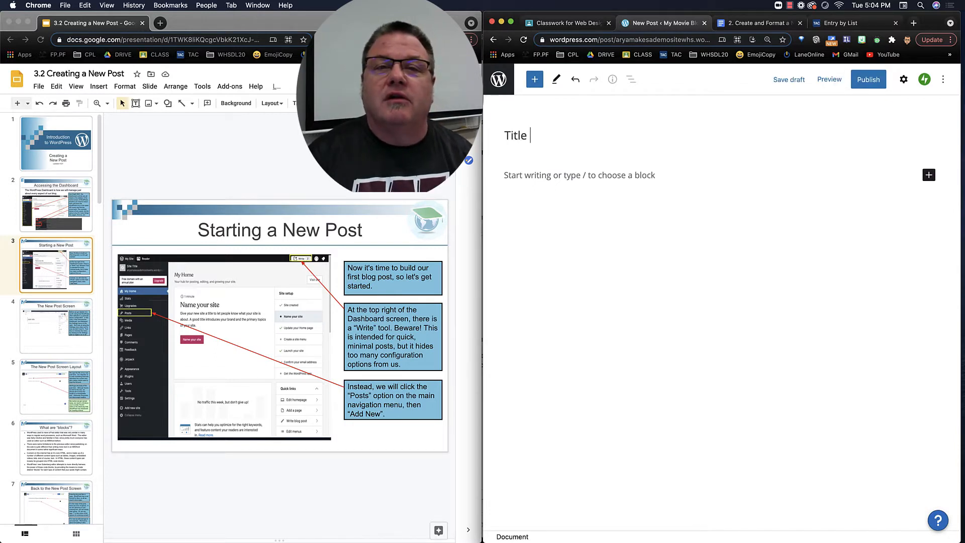
text(the Post)
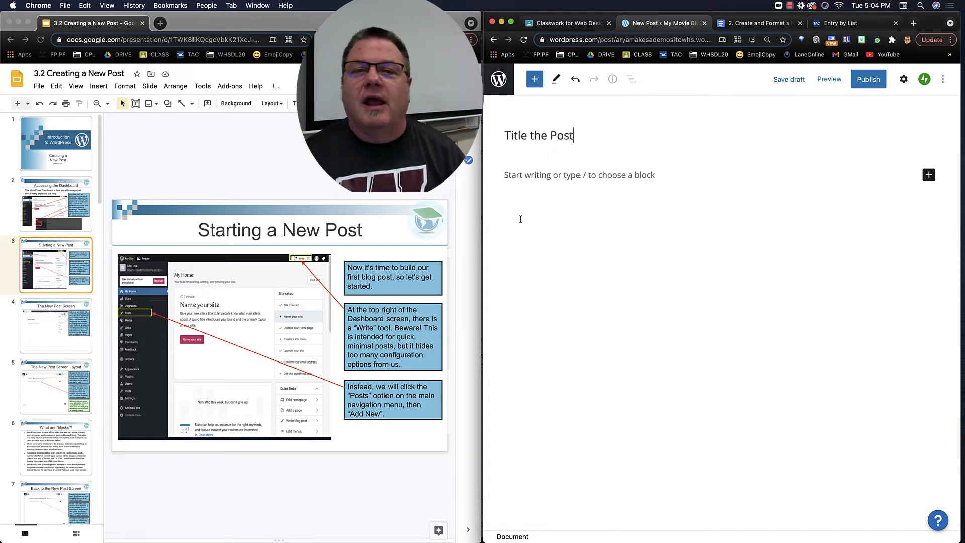
click(514, 177)
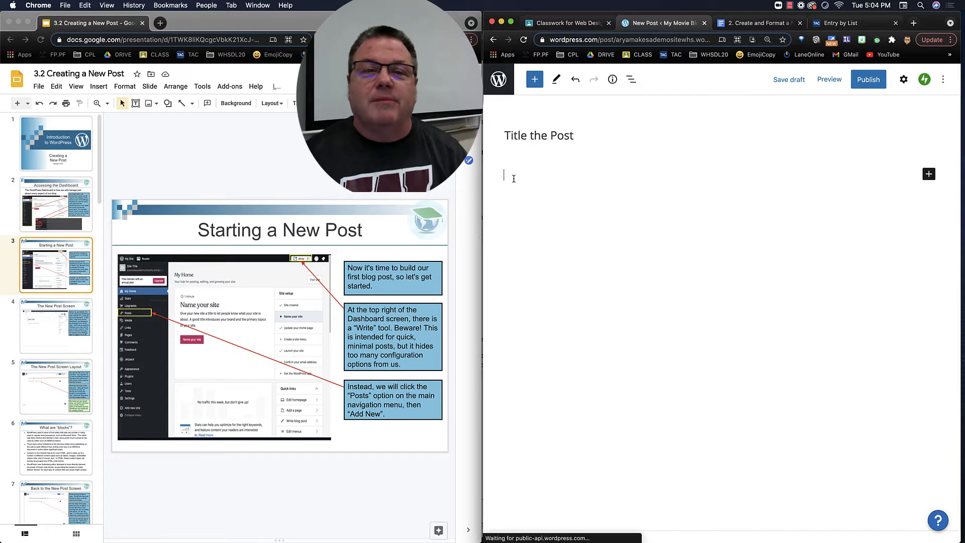
Step: Show the "What are 'blocks'?" slide and the "Back to the New Post Screen" slide in the presentation
click(54, 404)
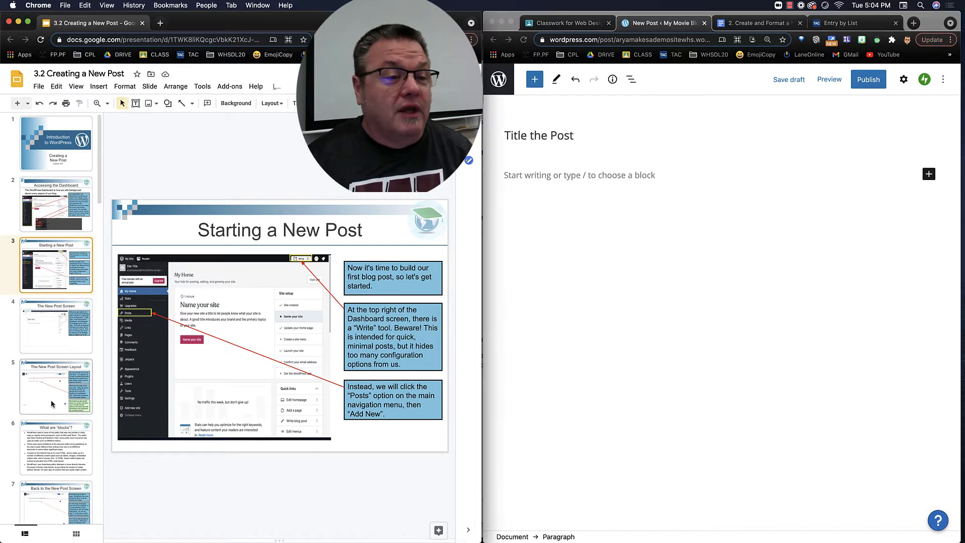
click(50, 438)
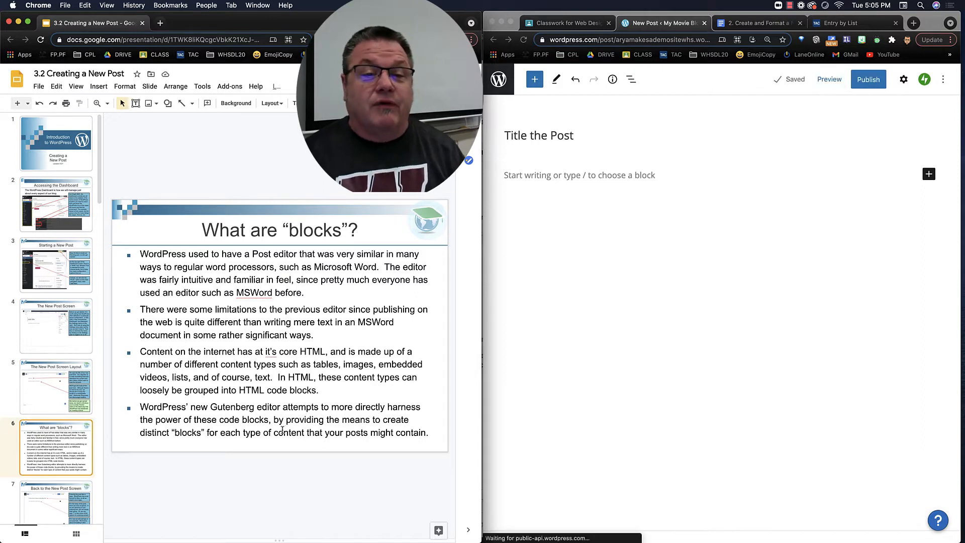
click(58, 508)
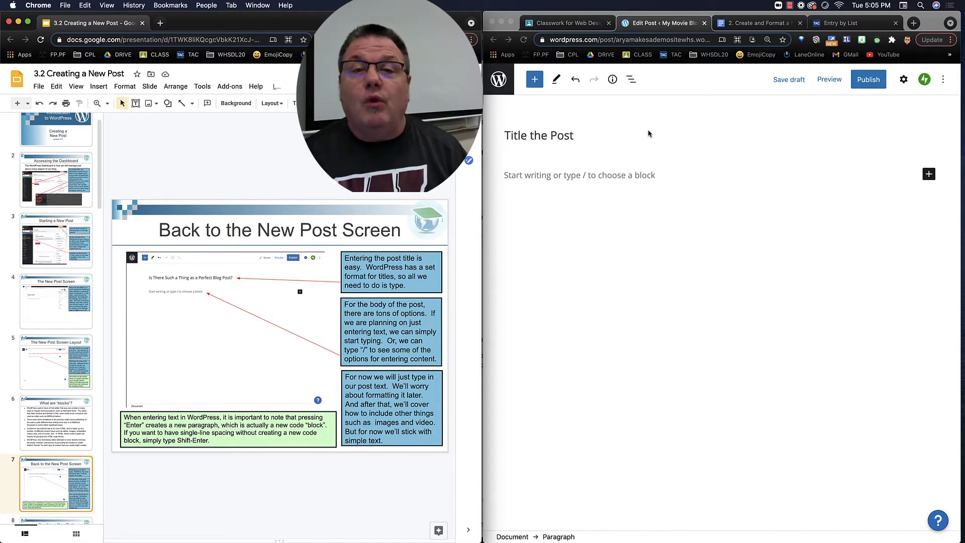
Step: Bring up the block type suggestions in the post's empty body paragraph and dismiss them
click(558, 177)
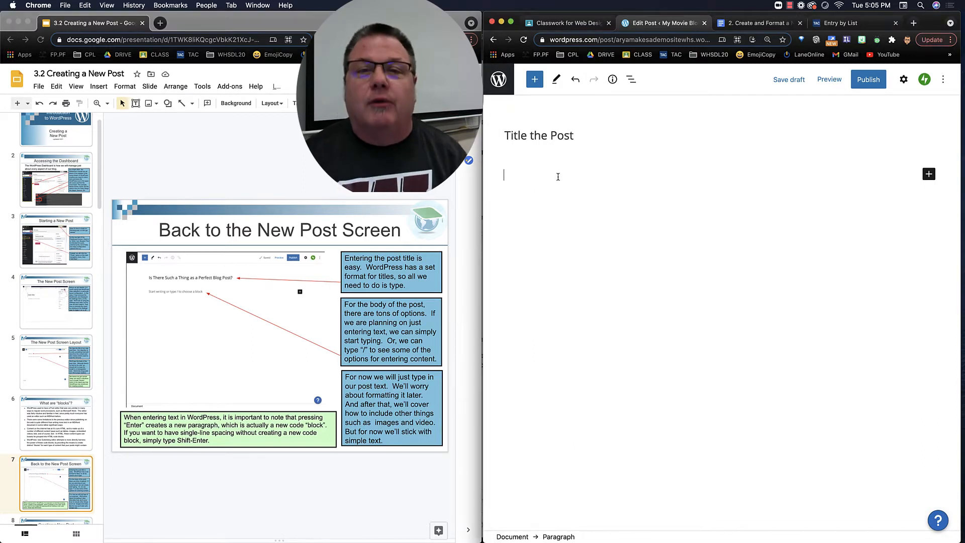
text(/)
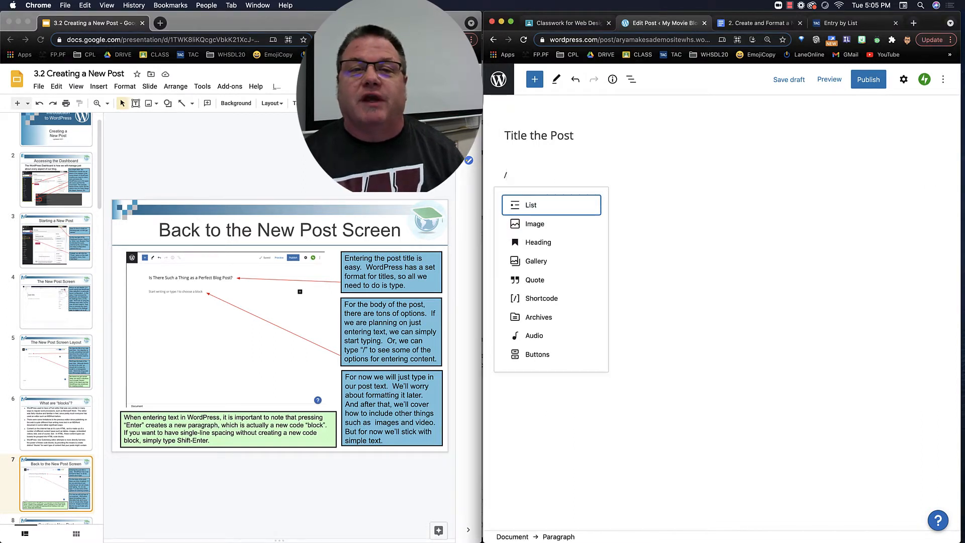
key(BackSpace)
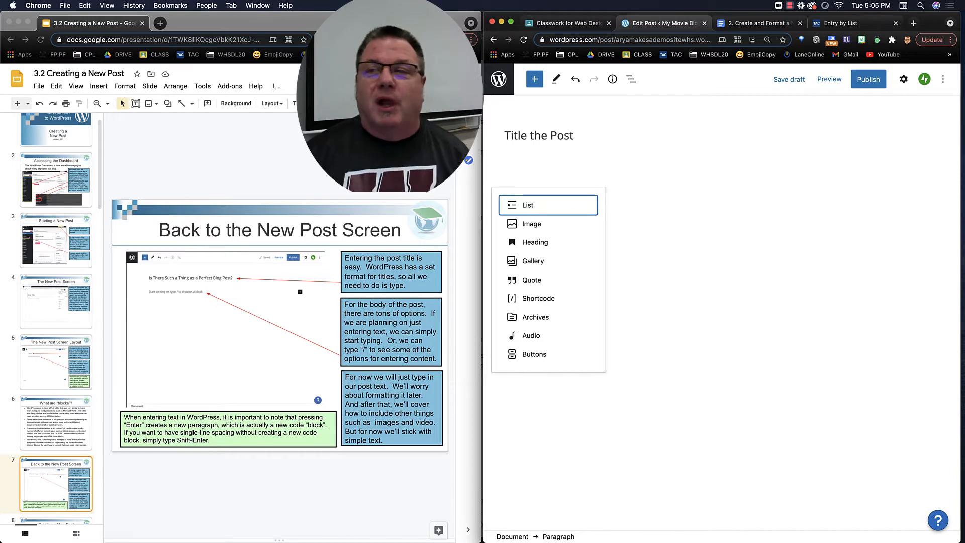
Step: Write "Text to start our post." as the first body paragraph of the post
text(Test)
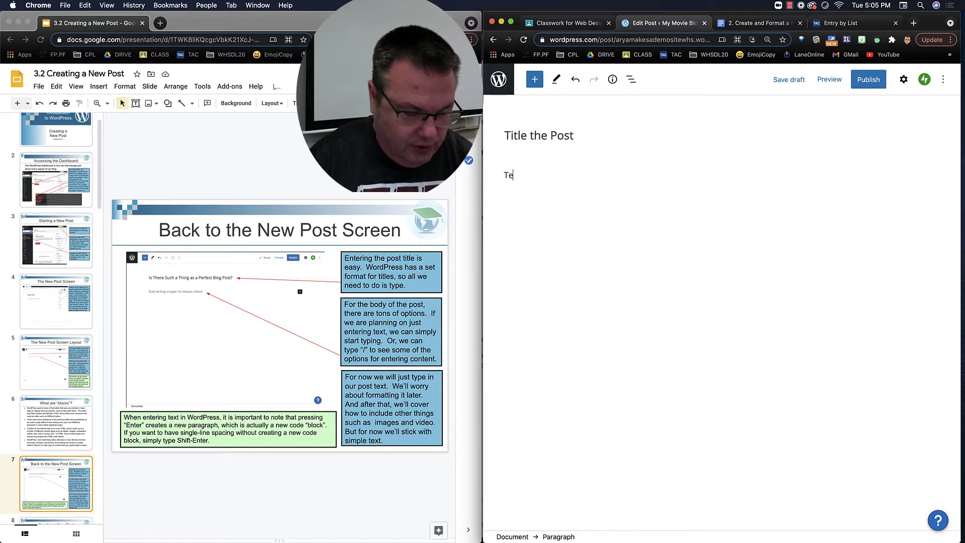
key(BackSpace)
key(BackSpace)
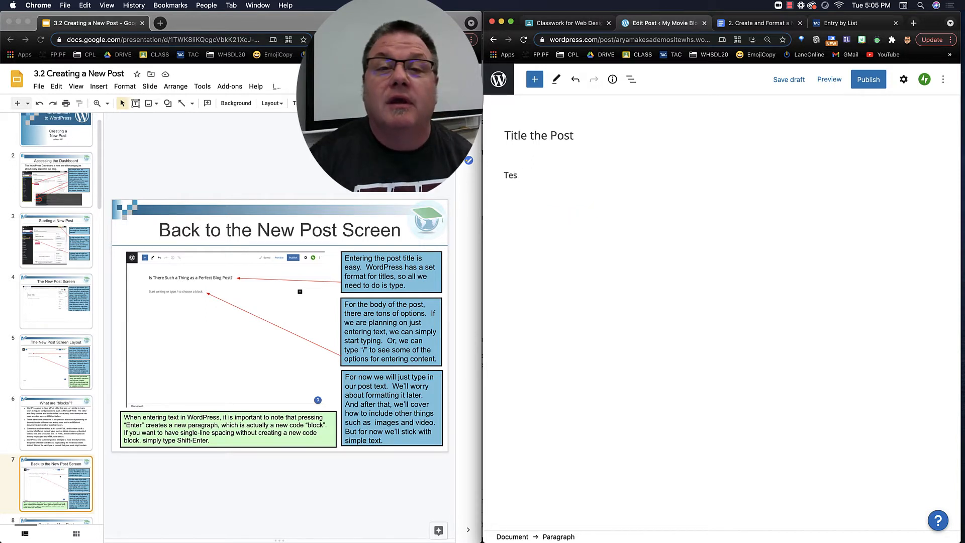
text(xt t)
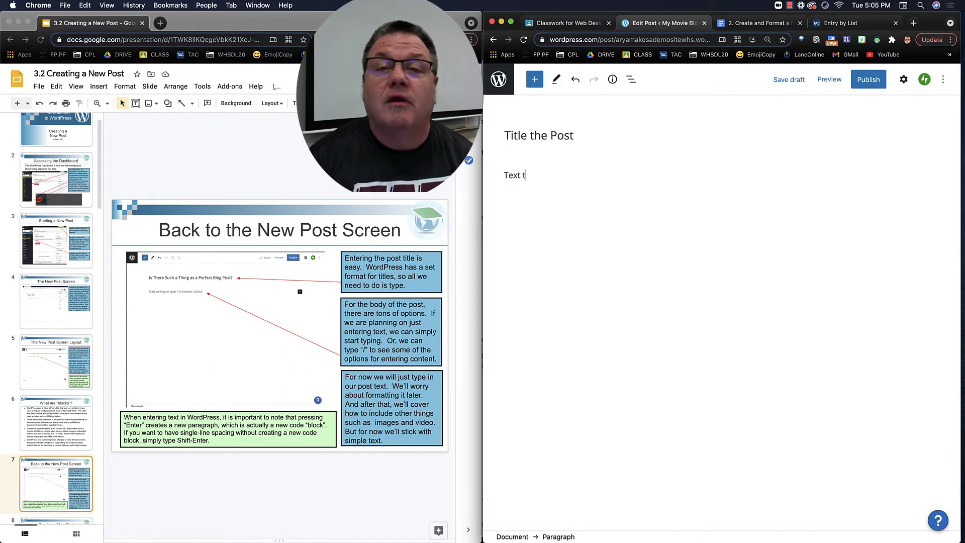
text(o start o)
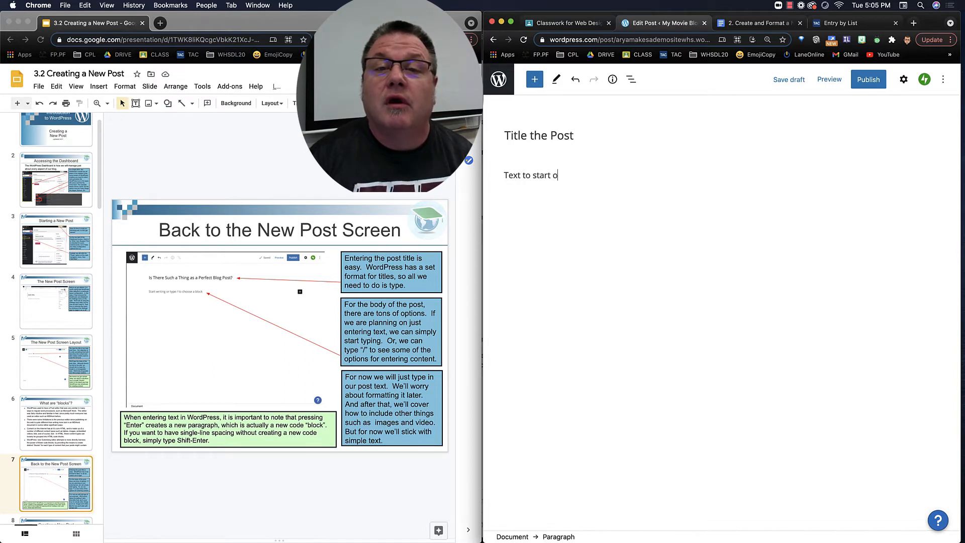
text(urt p)
key(BackSpace)
key(BackSpace)
key(BackSpace)
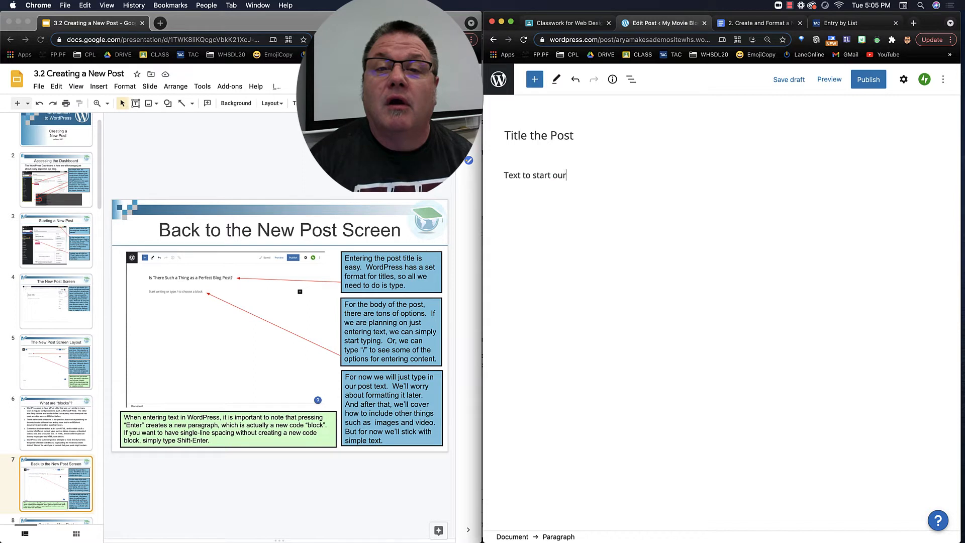
text(post.)
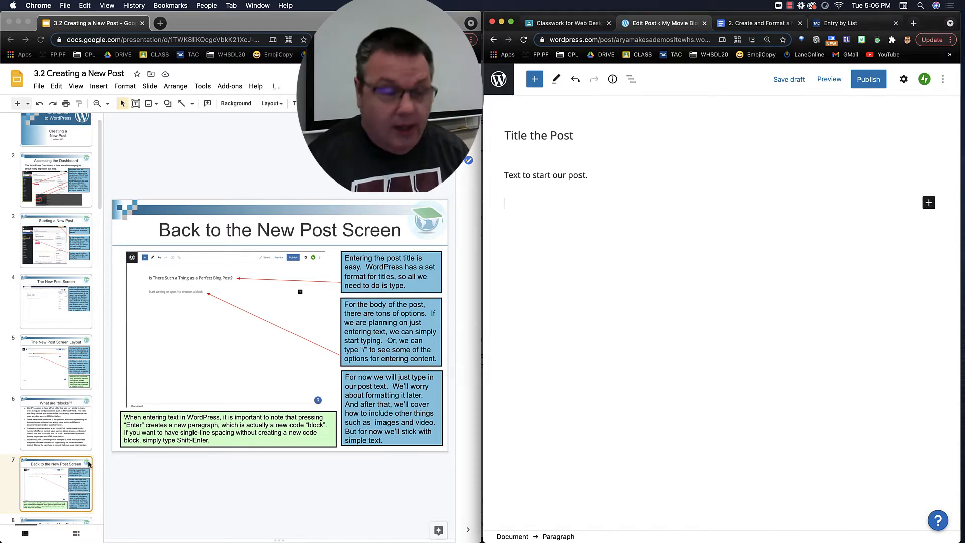
Step: Show the "Creating a New Post" slide, and add "Some more text," two line breaks below the first sentence within the same block
click(34, 486)
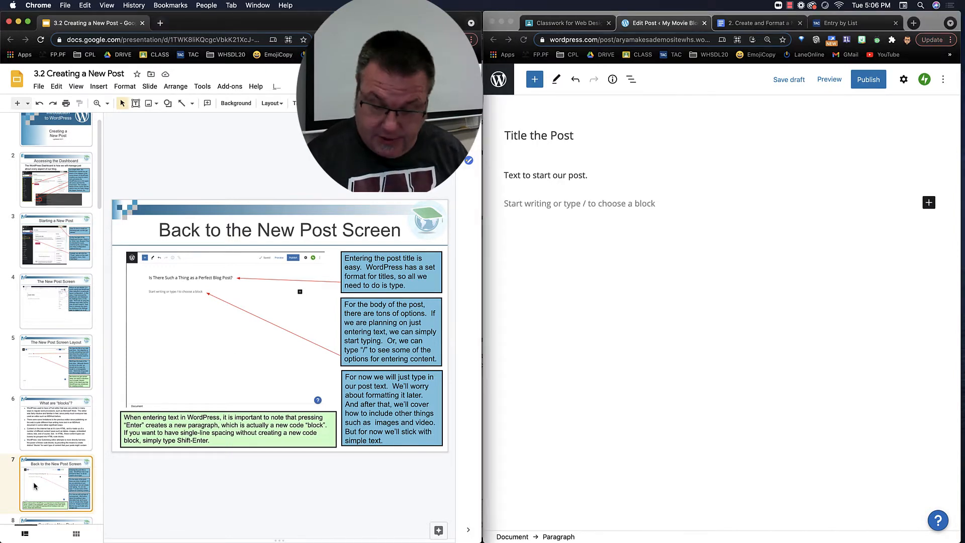
key(Down)
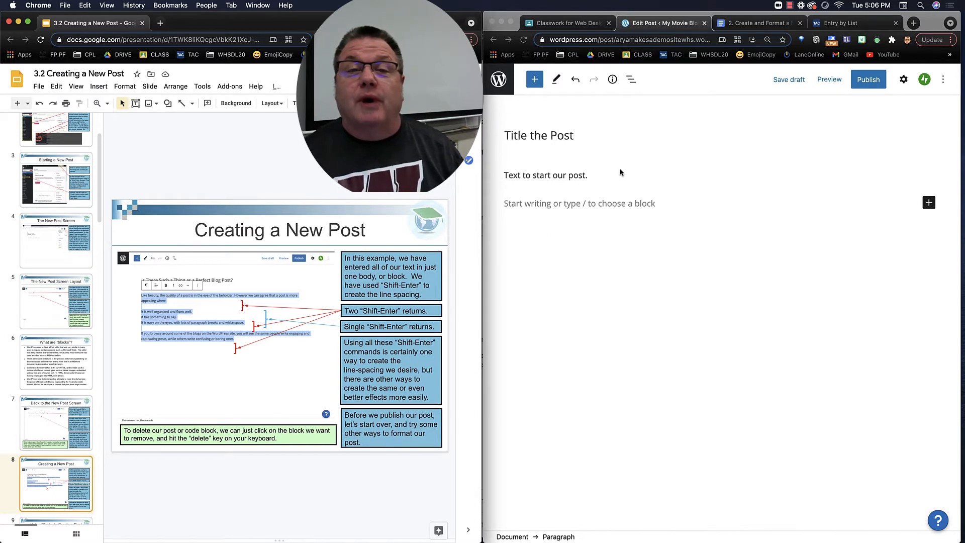
click(588, 177)
click(587, 177)
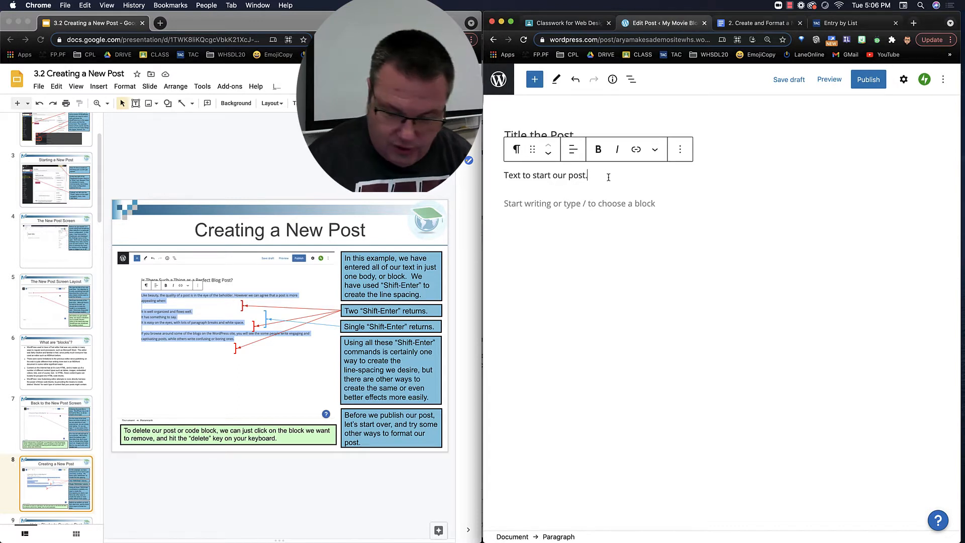
key(shift+Return)
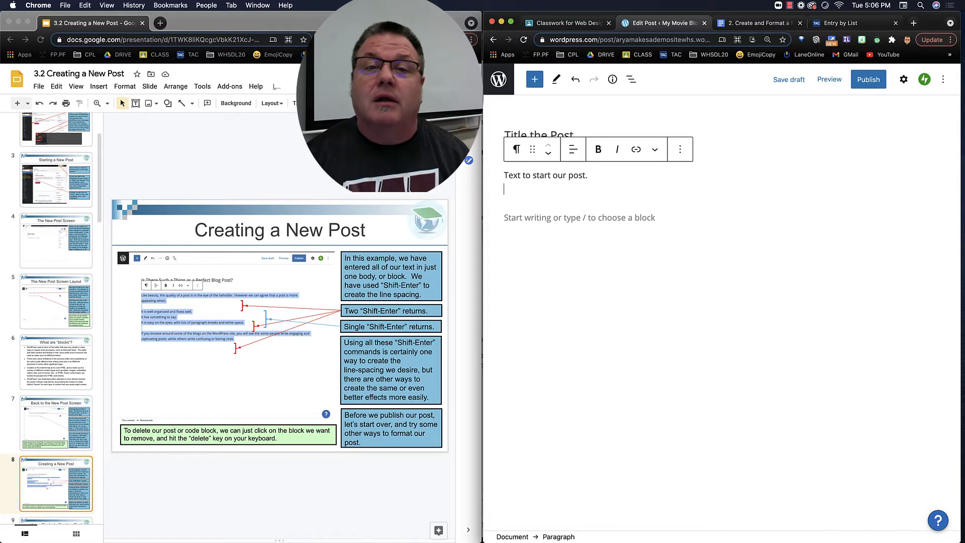
key(shift+Return)
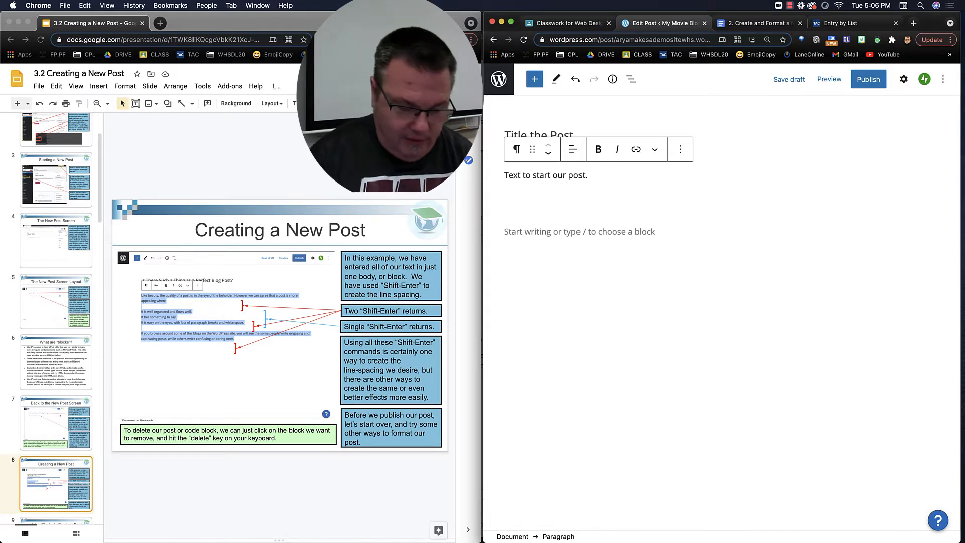
text(S)
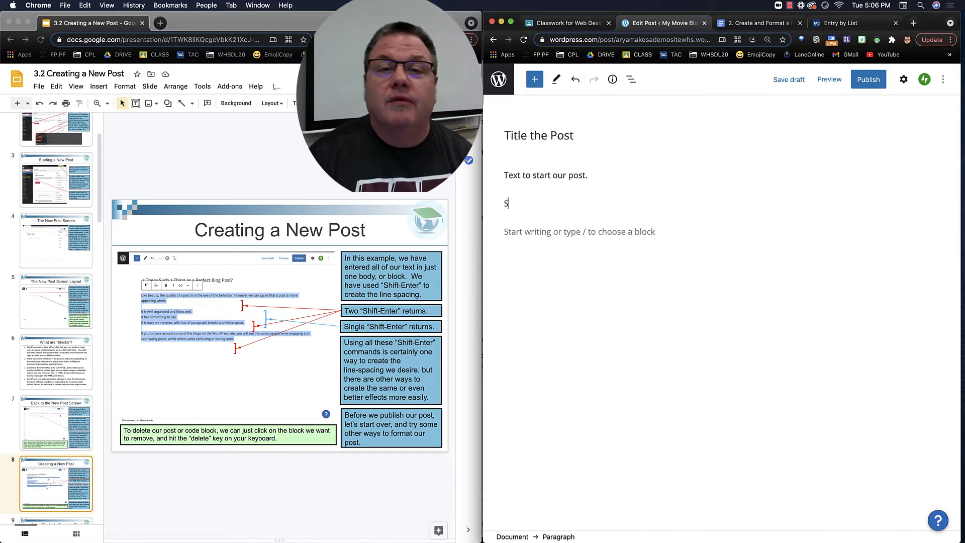
text(ome mo)
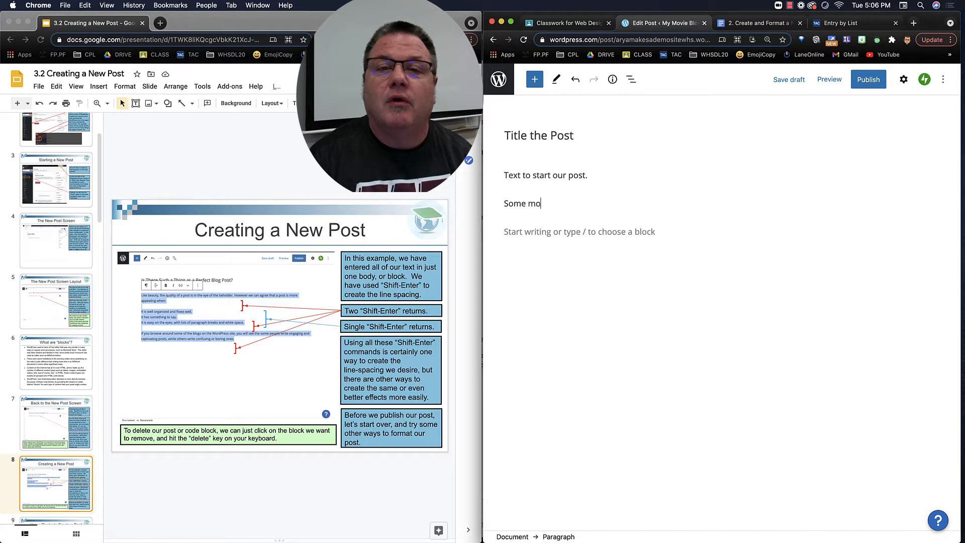
text(re te)
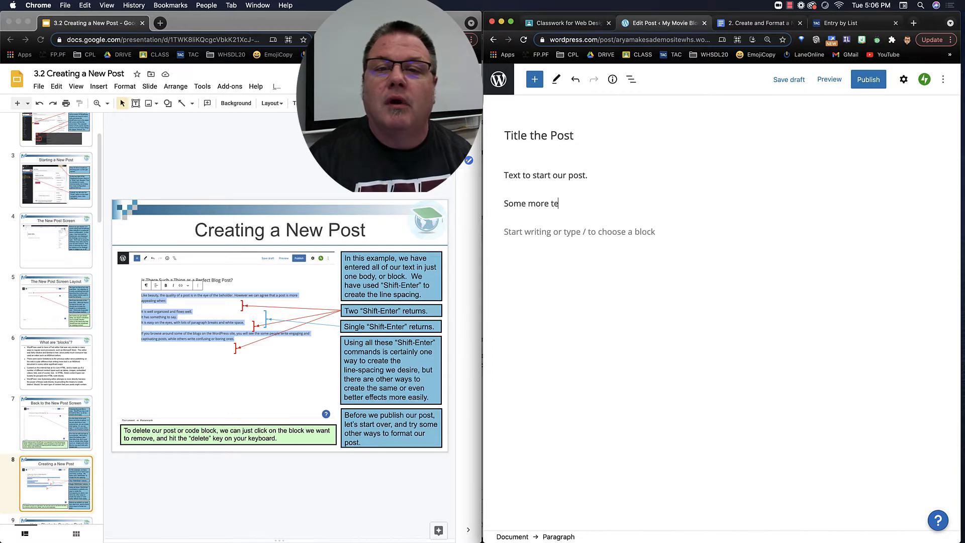
text(xt.)
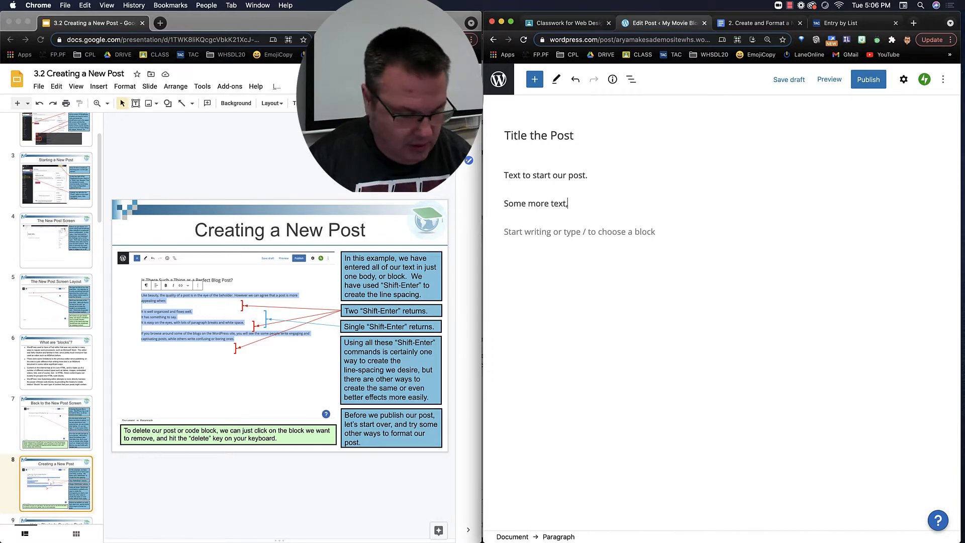
Step: Add two single-spaced lines reading "Some more" below "Some more text," in the same paragraph block
key(shift+Return)
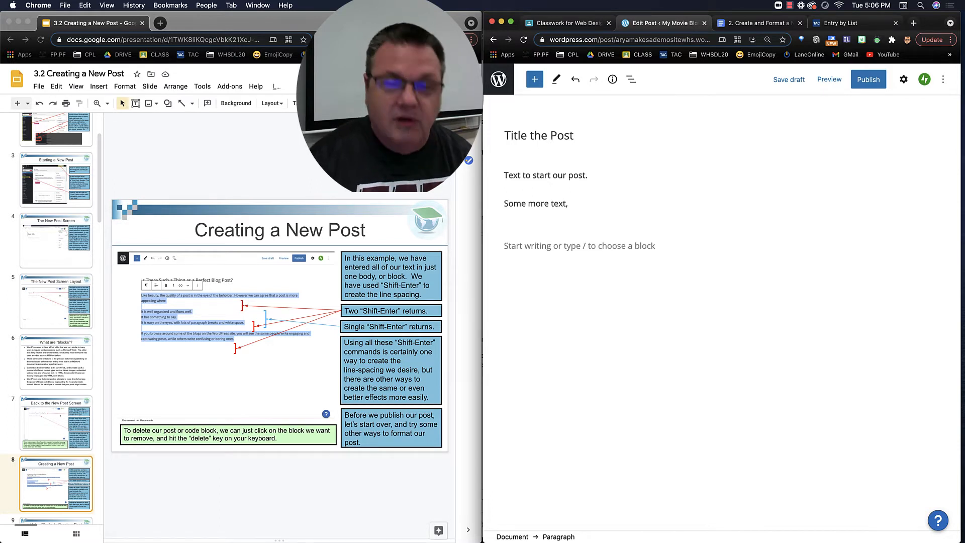
text(Some more)
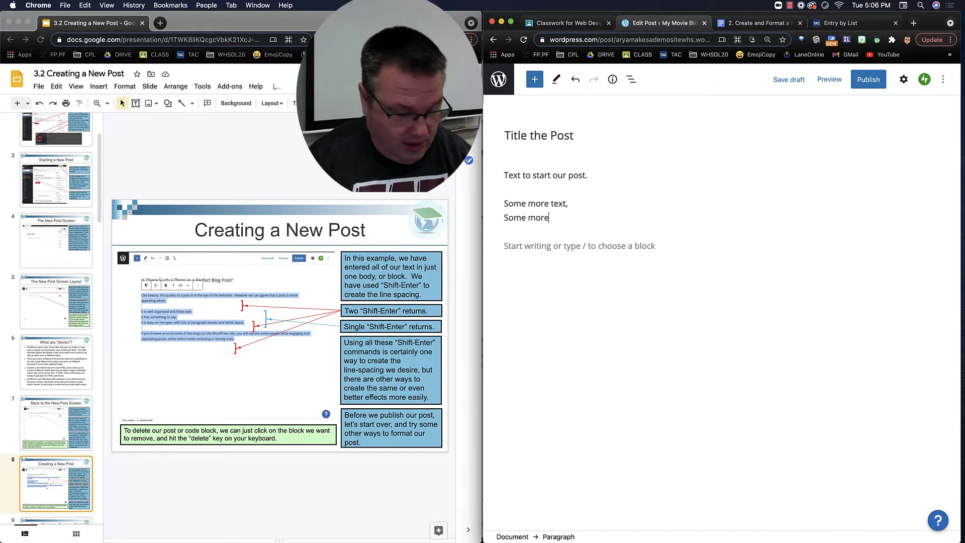
key(shift+Return)
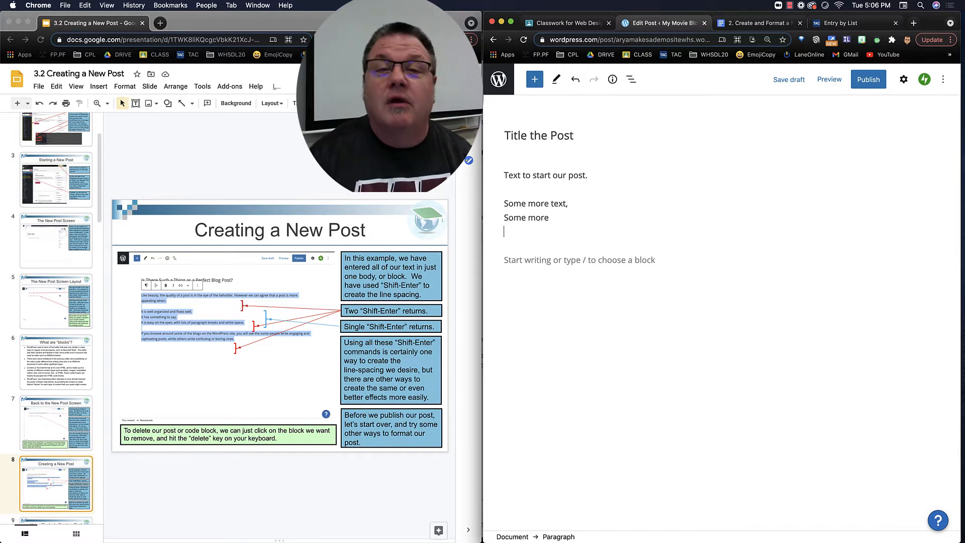
text(Some more)
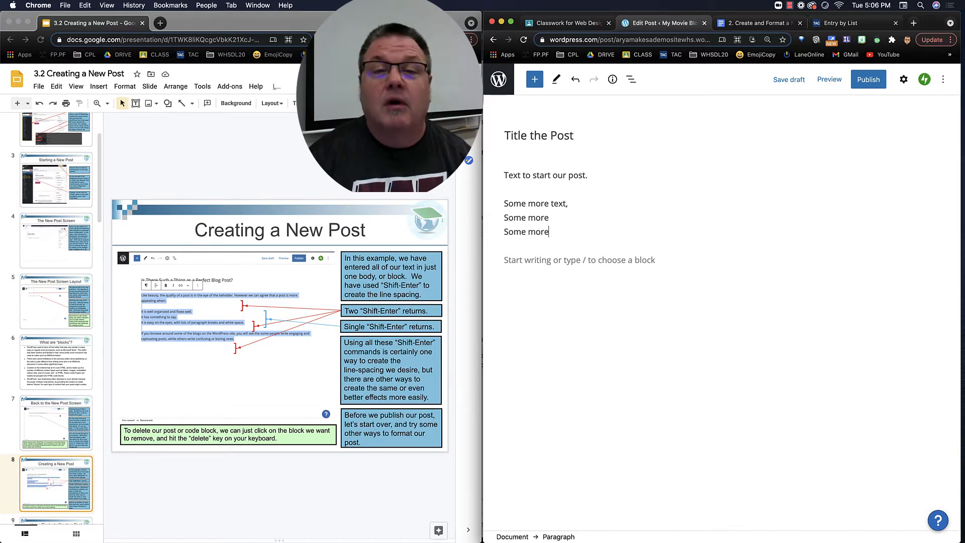
Step: Add two line breaks after the last "Some more" line without starting a new block
key(Return)
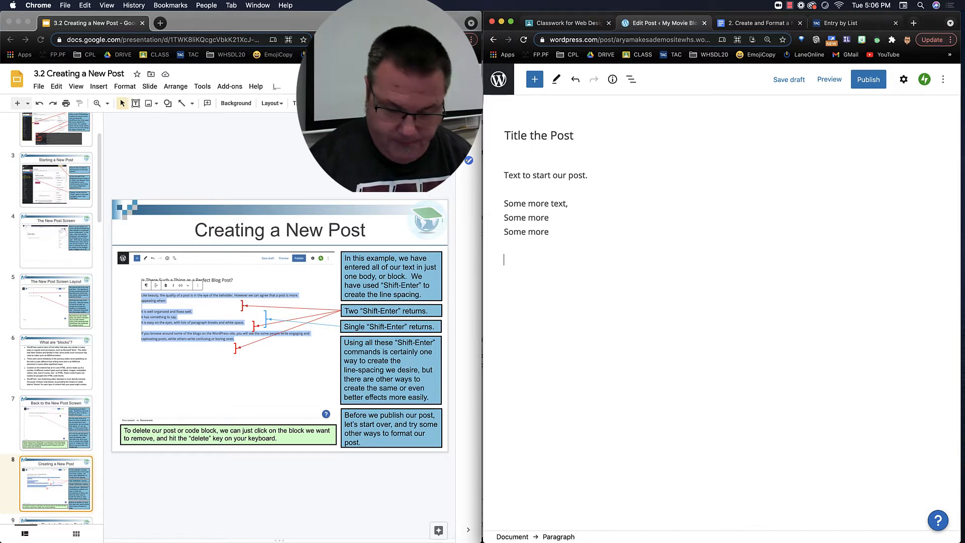
key(BackSpace)
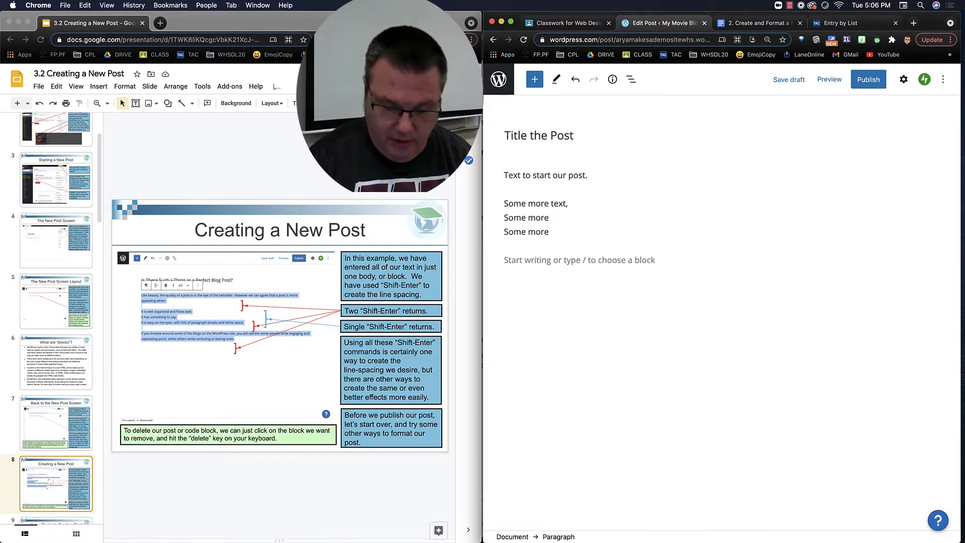
key(shift+Return)
key(shift+Return)
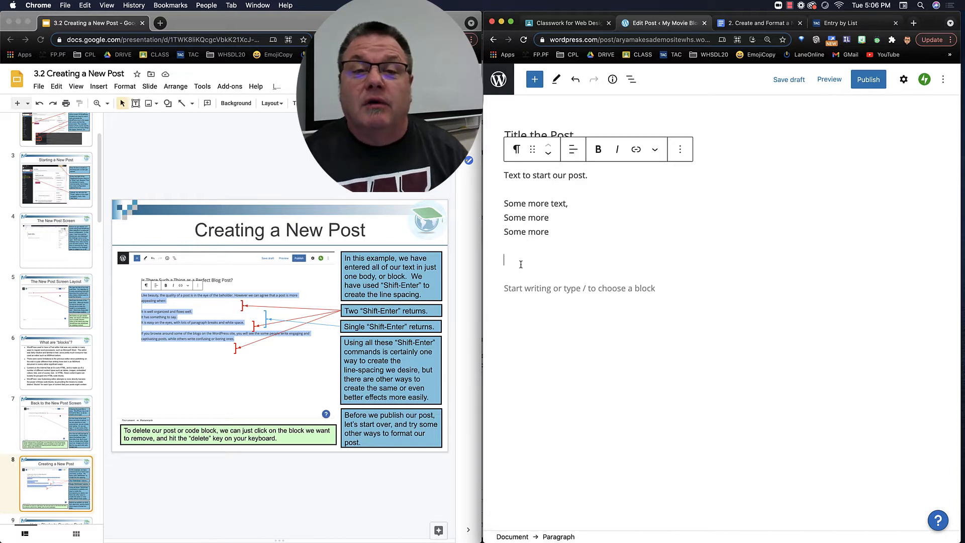
Step: Write "Finish up this block ;-)" as the closing line of the same paragraph block
text(Fi)
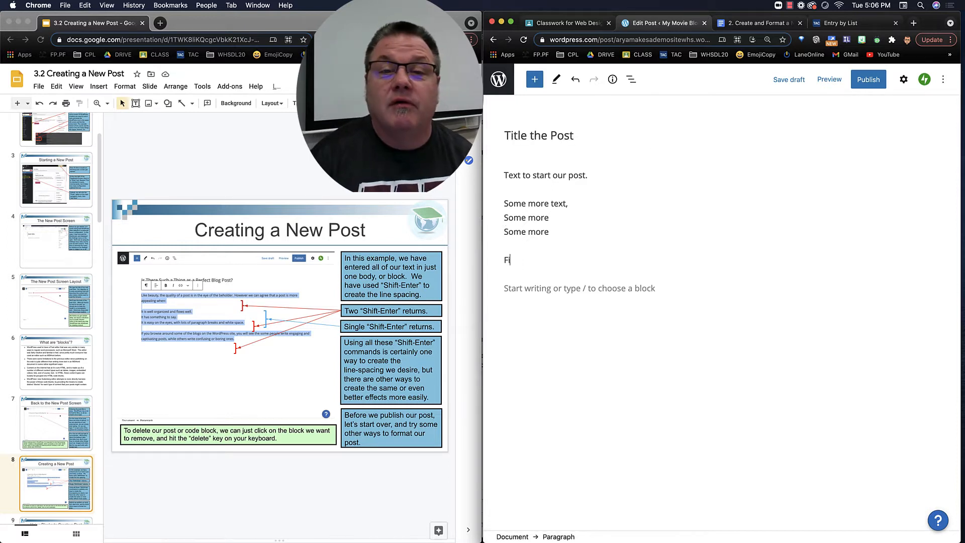
text(nish up)
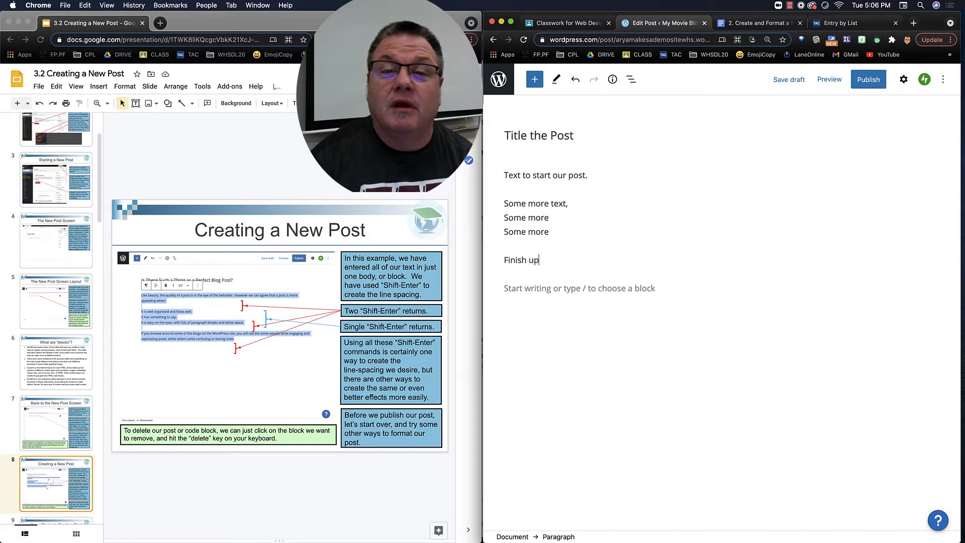
text( this block)
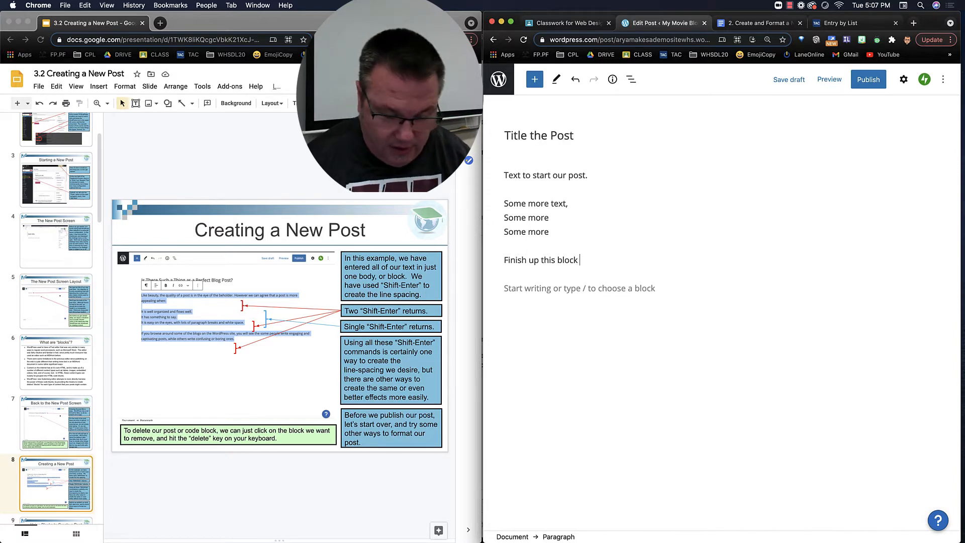
text( ;)
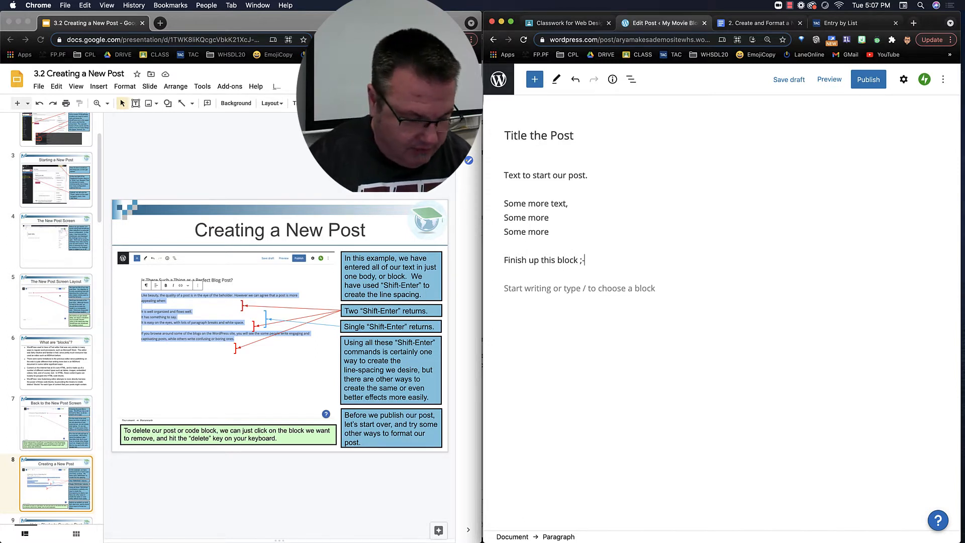
text(-))
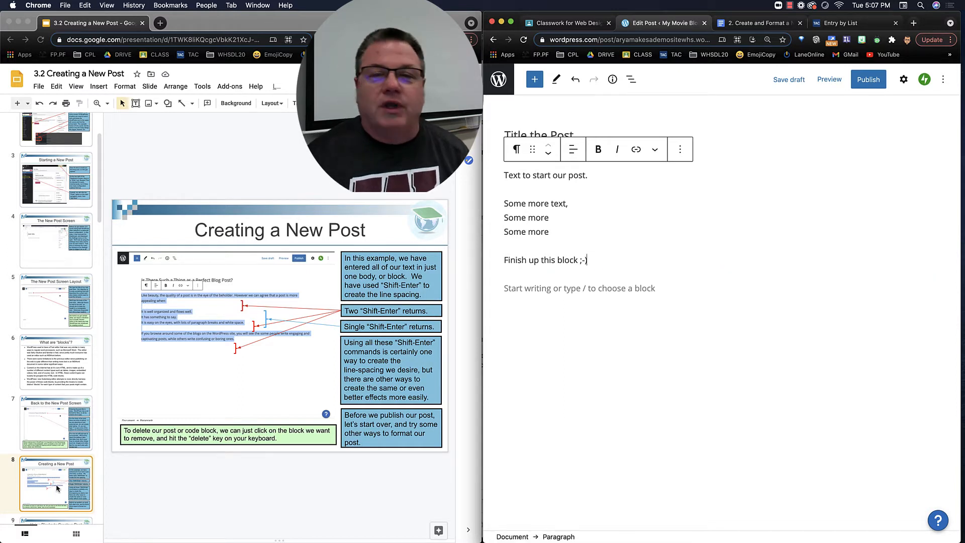
Step: Delete all the text and line breaks after "Text to start our post." in the paragraph block
drag(588, 260, 498, 202)
key(BackSpace)
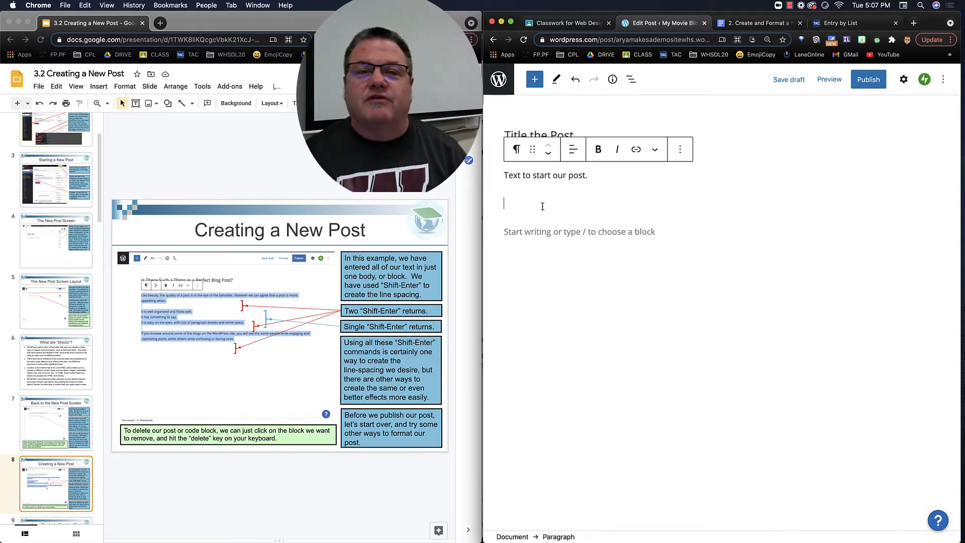
key(BackSpace)
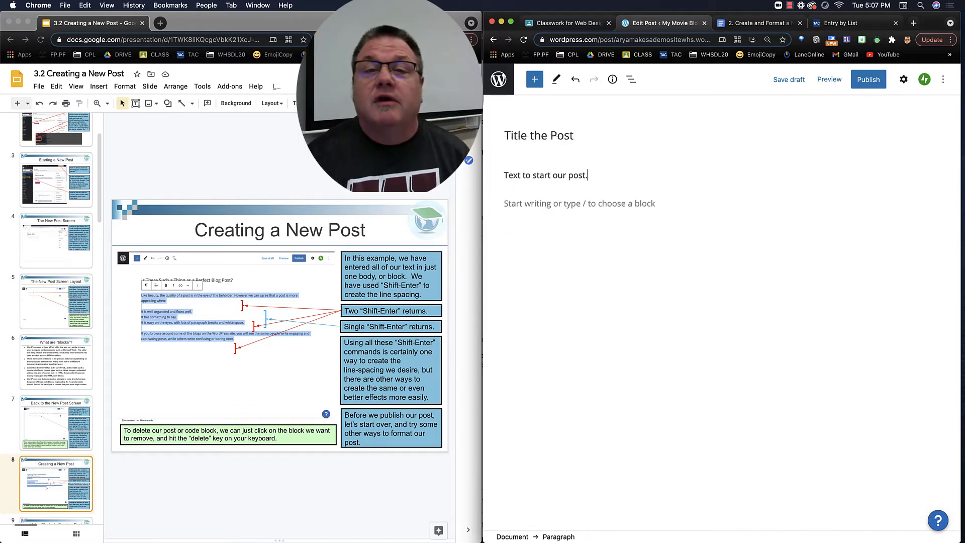
Step: Insert a List block below the opening paragraph and write "List item" as its first bullet
key(Return)
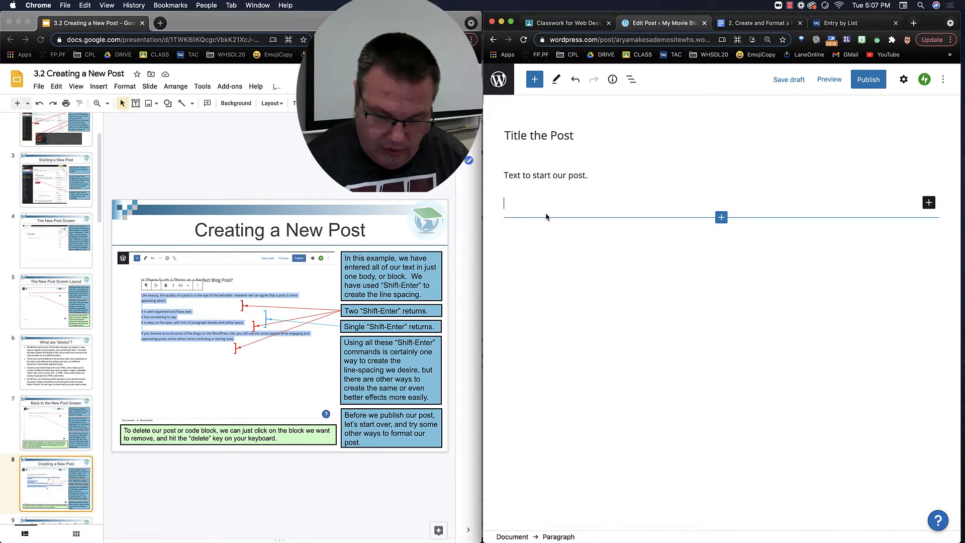
text(/)
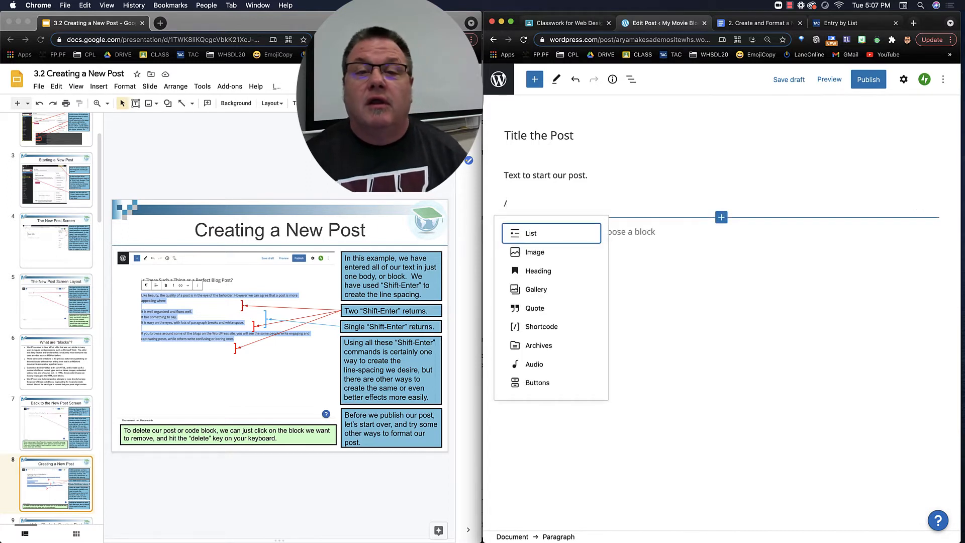
click(543, 234)
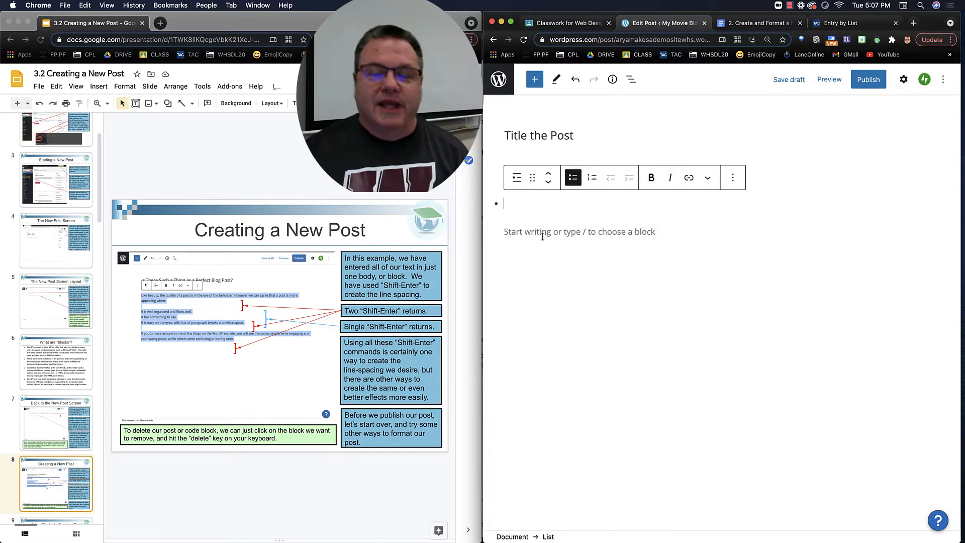
text(L)
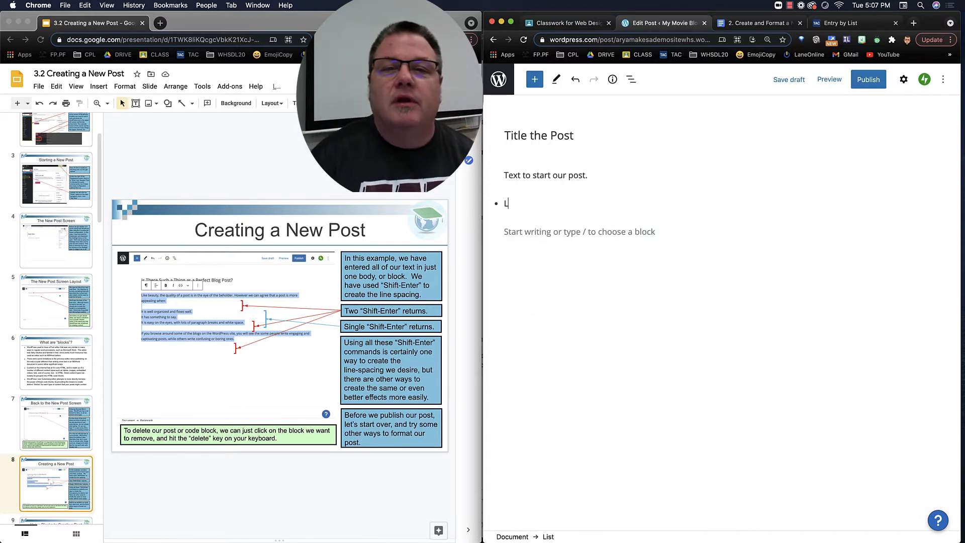
text(ist item)
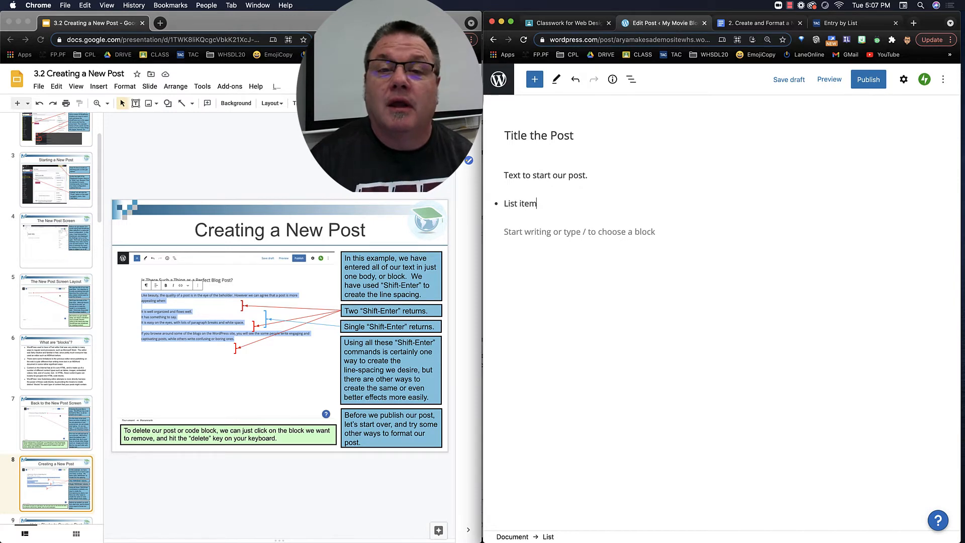
Step: Add two more bullets reading "List item" to the list
key(Return)
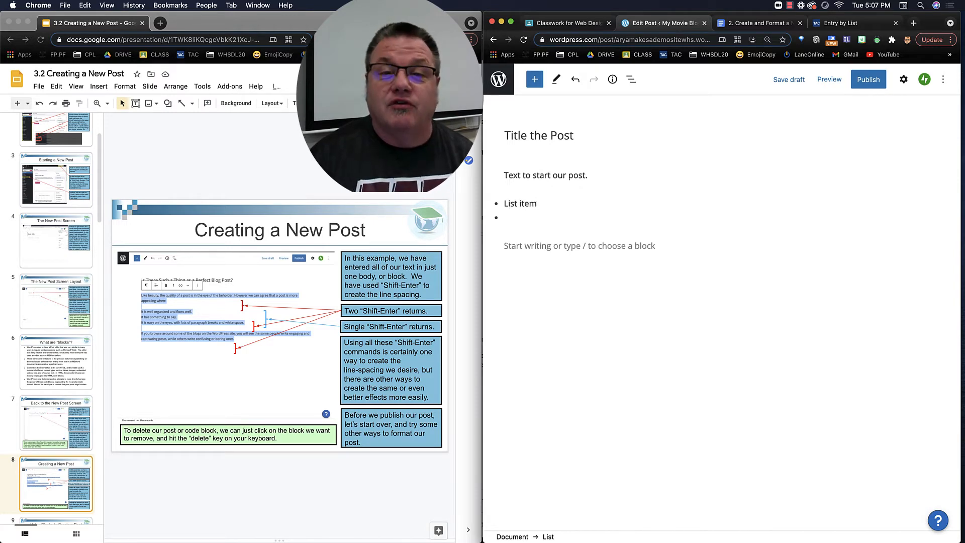
text(Li)
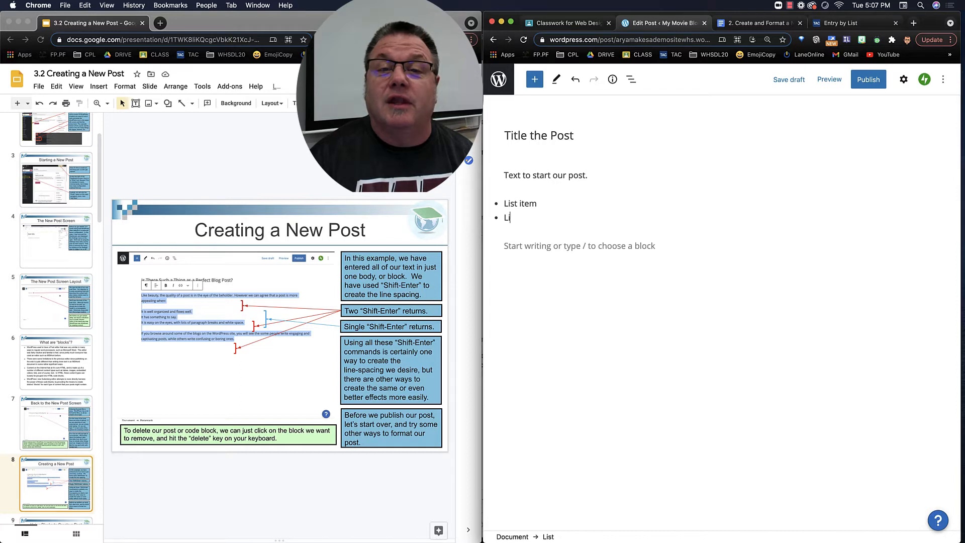
text(st ite)
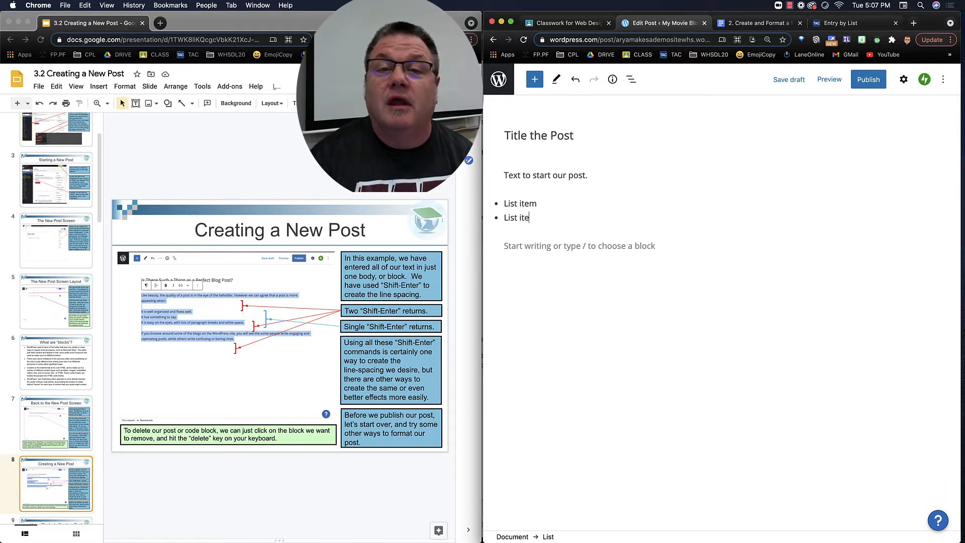
text(m)
key(Return)
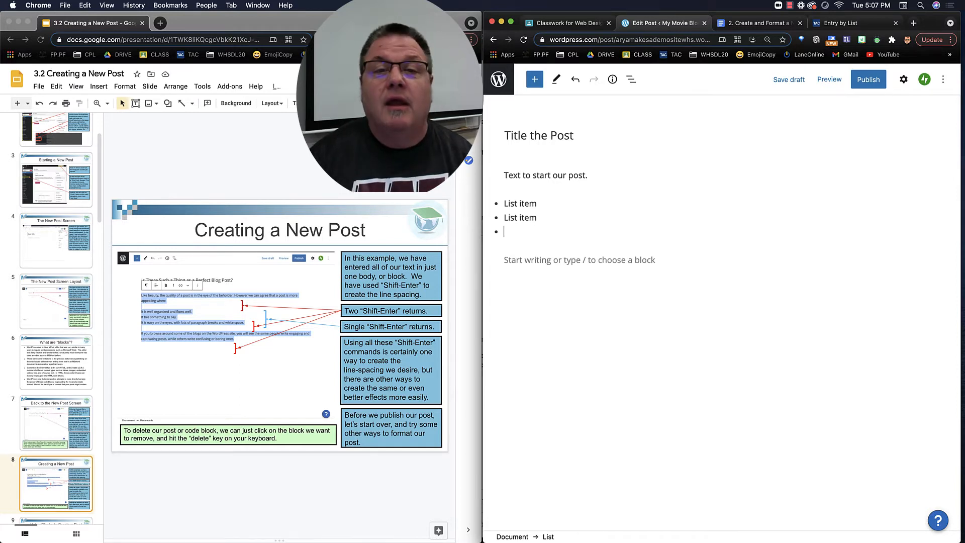
text(Lis)
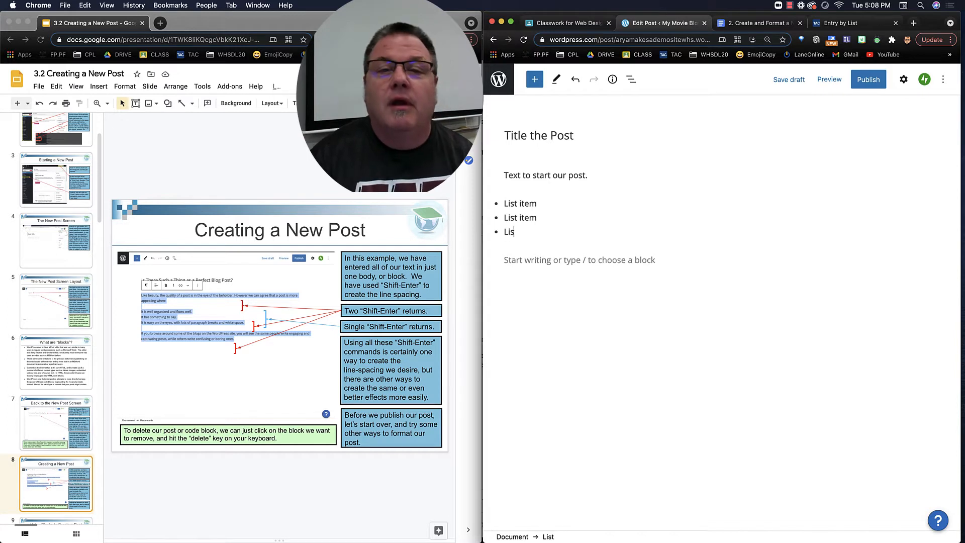
text(t item)
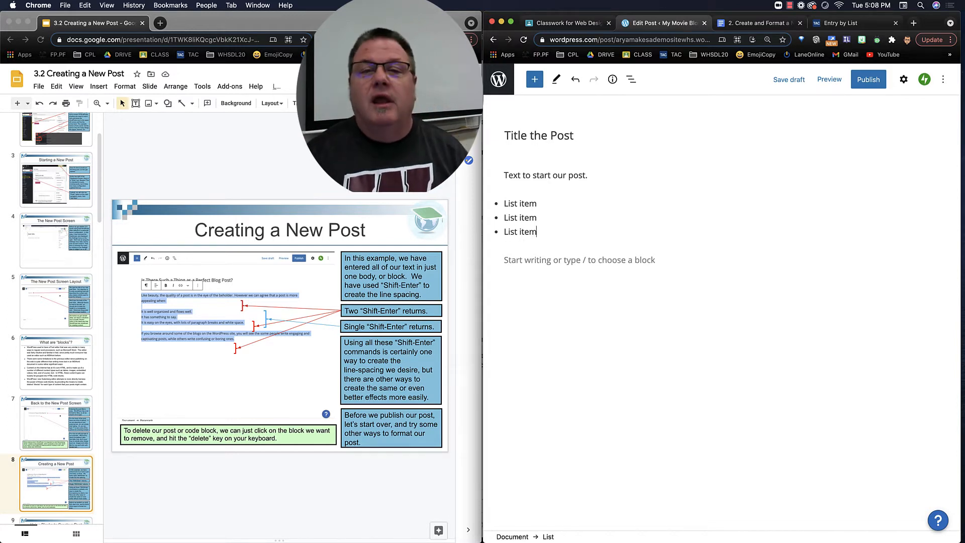
Step: Examine both ways of choosing a block type for a new block below the list, the slash list and the block inserter
click(523, 260)
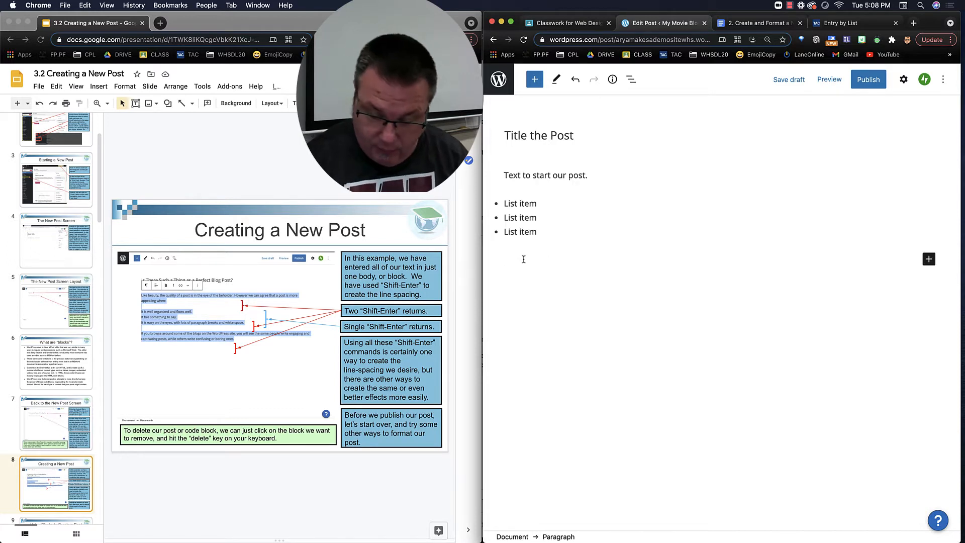
text(/)
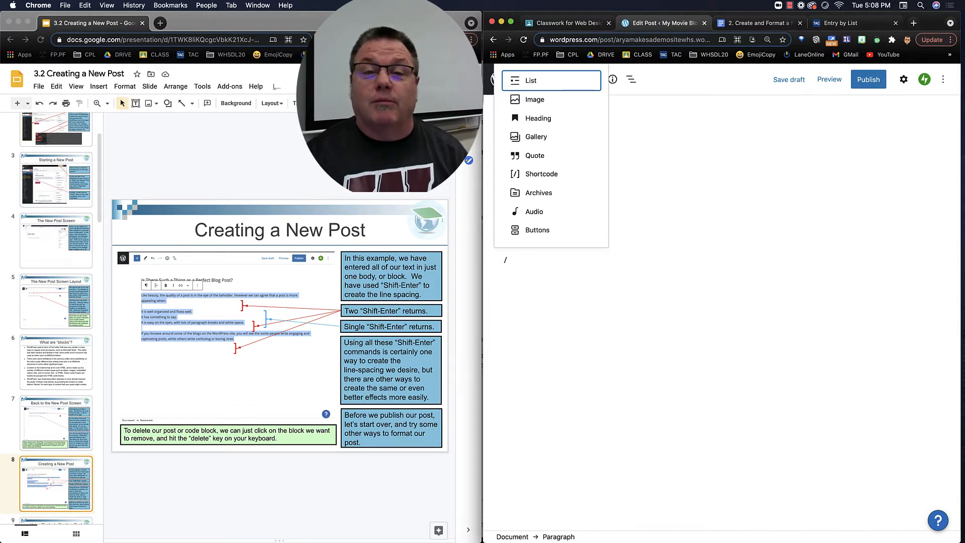
key(BackSpace)
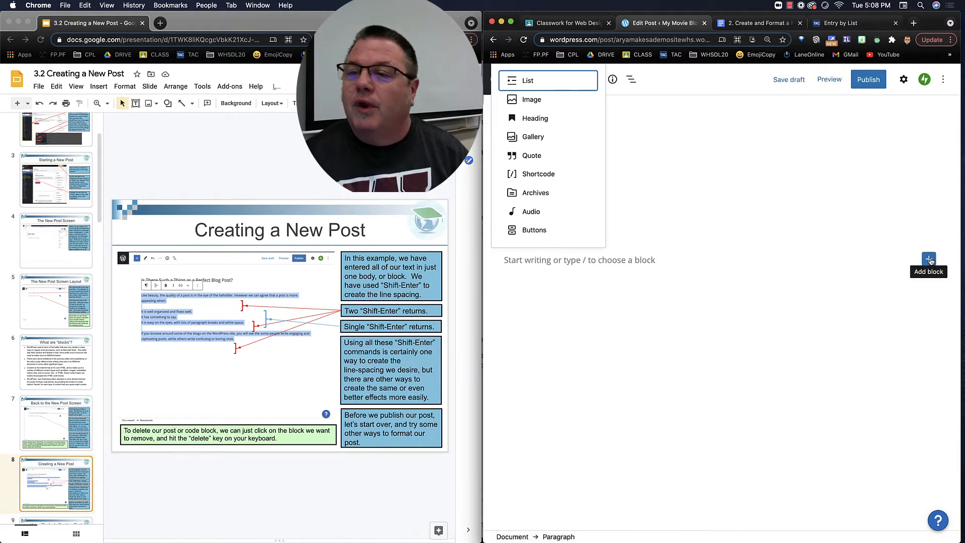
click(930, 260)
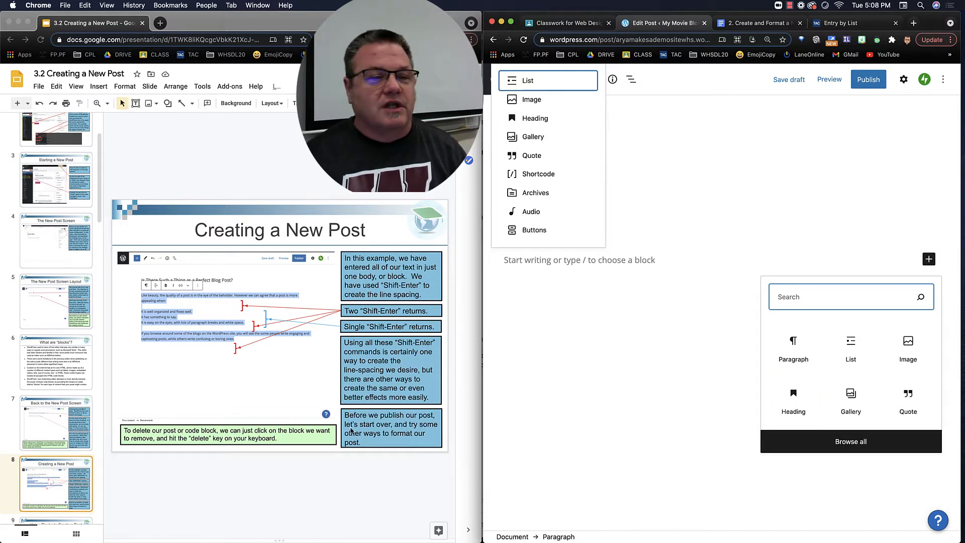
Step: Switch to the Google Slides lesson and go through the "Using Blocks to Create a Post" slides up to slide 11
click(55, 501)
key(Down)
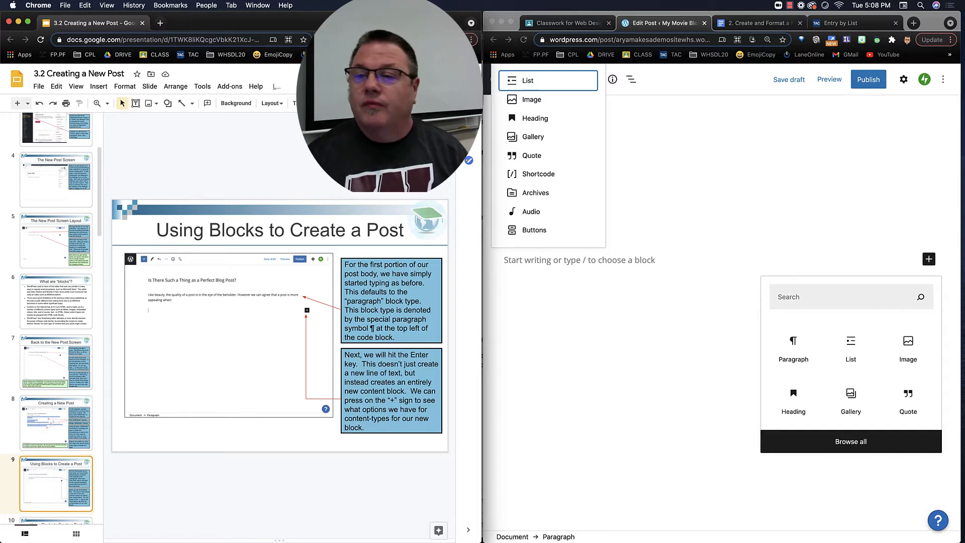
key(Down)
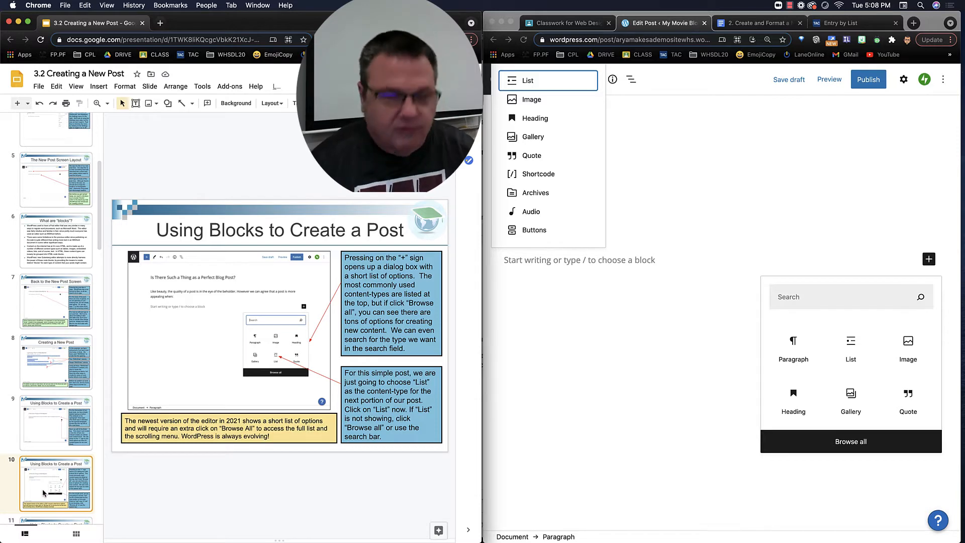
key(Down)
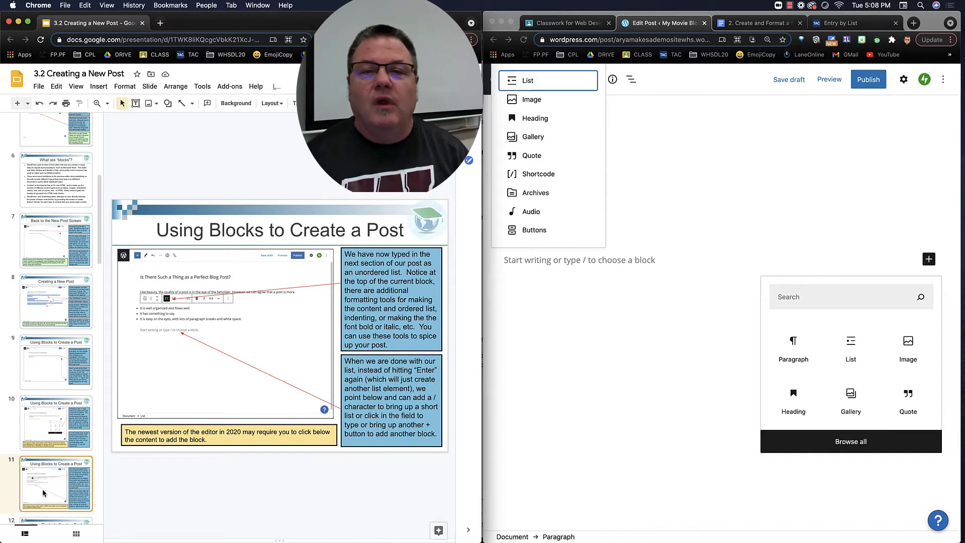
click(528, 261)
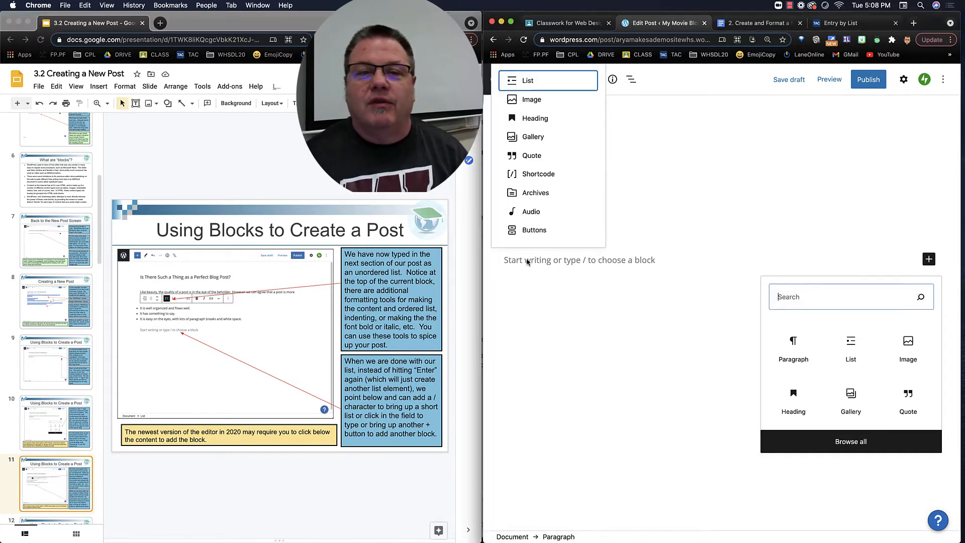
click(518, 260)
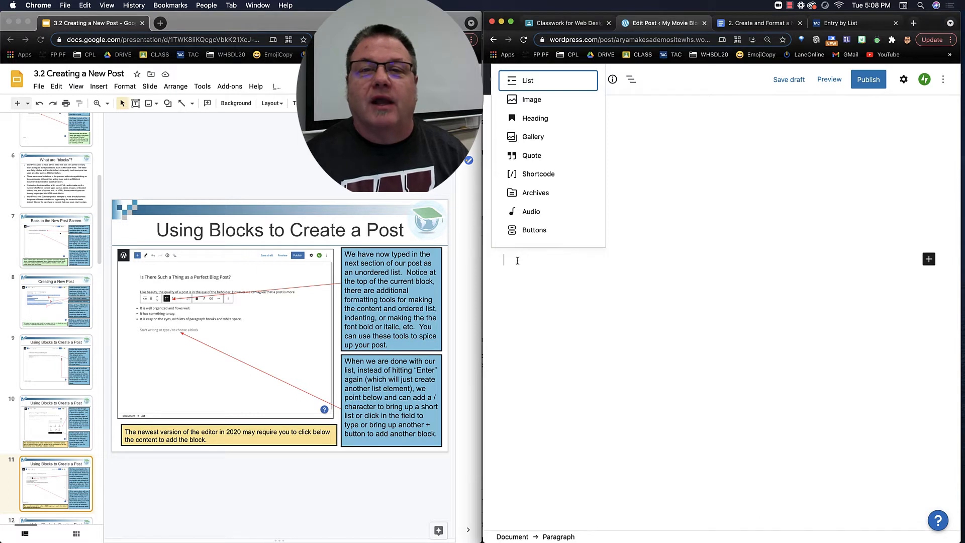
click(574, 203)
click(631, 220)
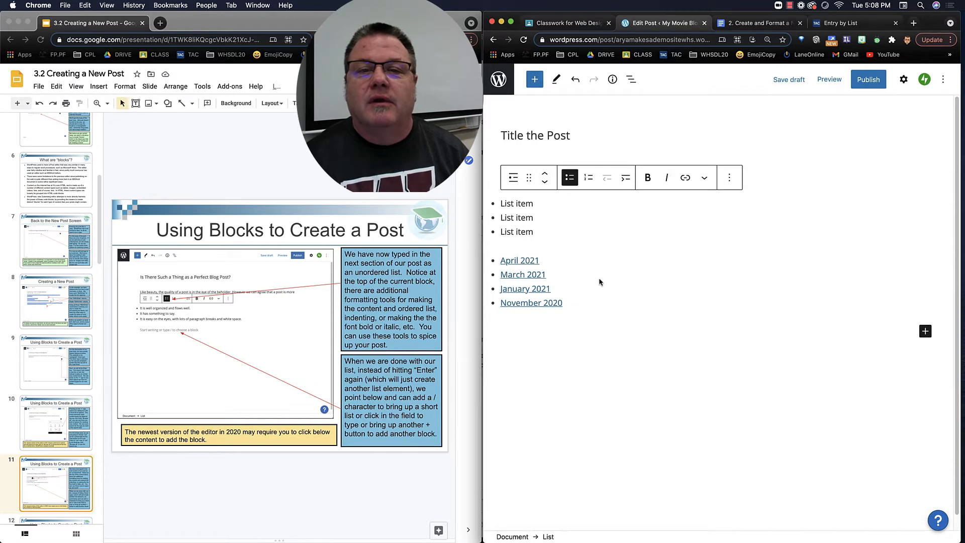
drag(577, 304, 495, 256)
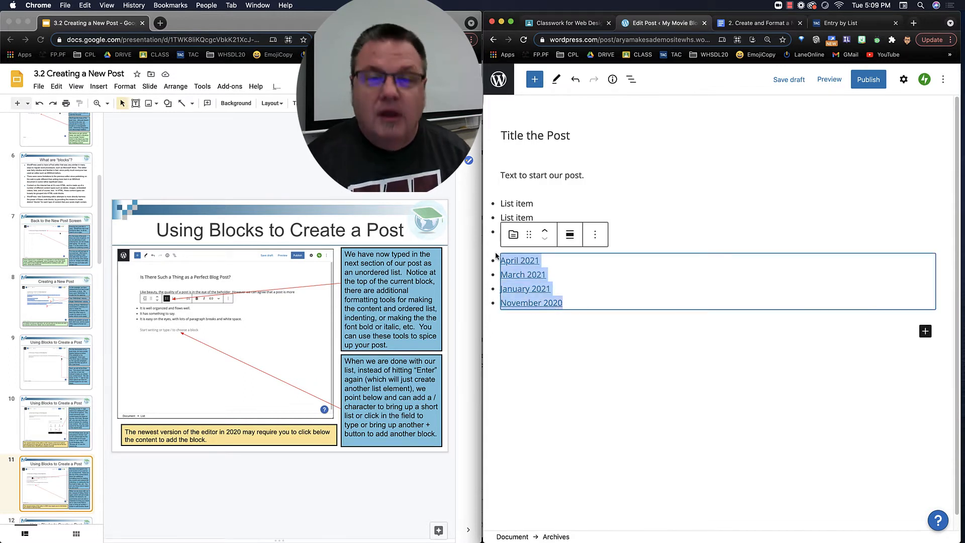
key(BackSpace)
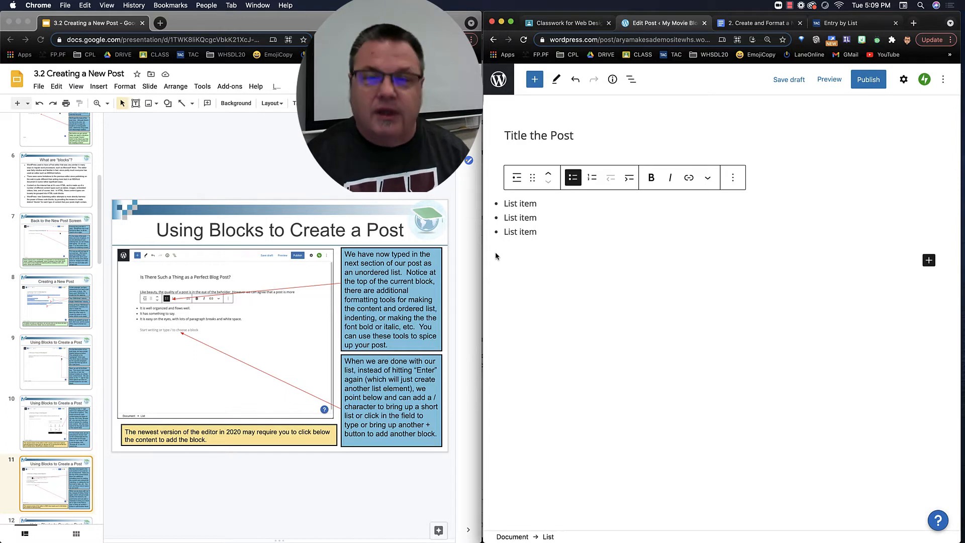
Step: Write "Text is next" in a new paragraph block below the list, and return to slide 11 of the Google Slides lesson
click(929, 261)
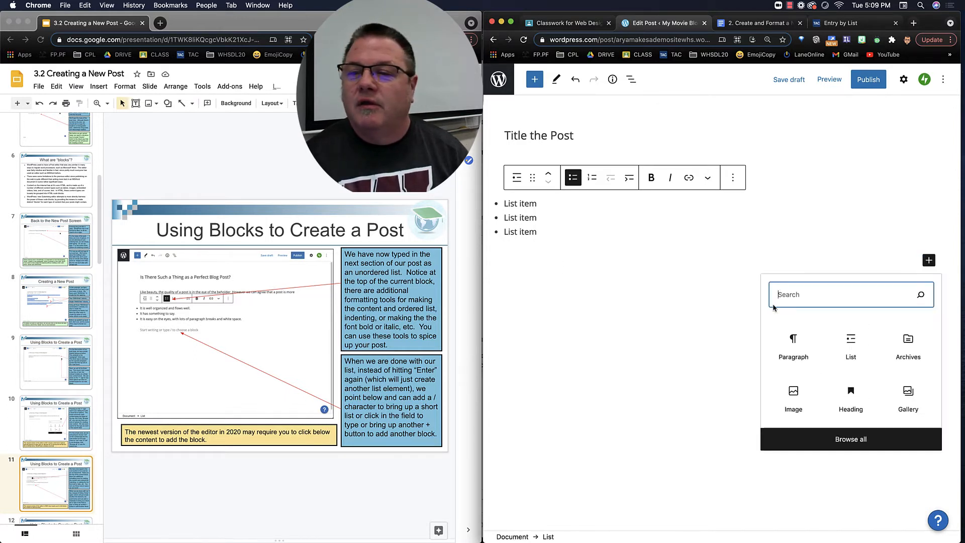
click(695, 328)
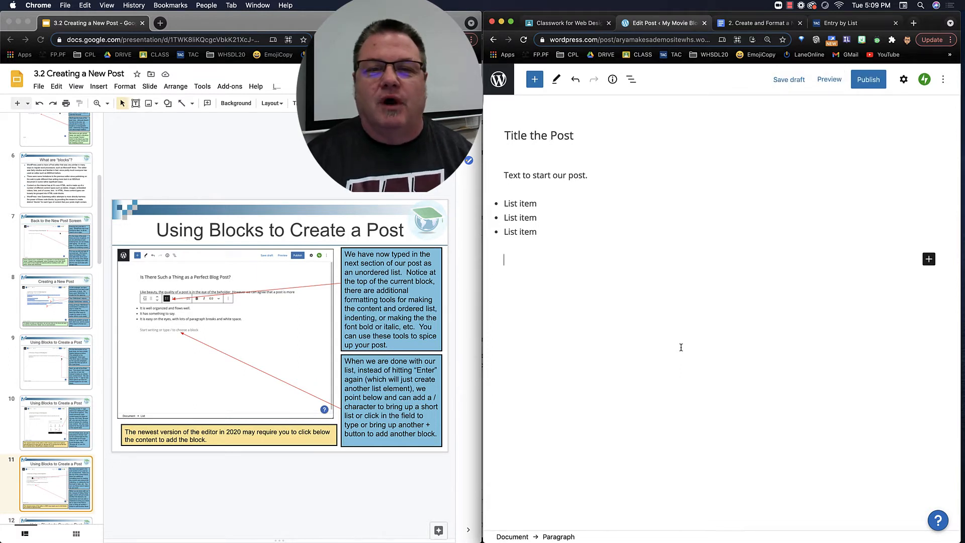
text(Text )
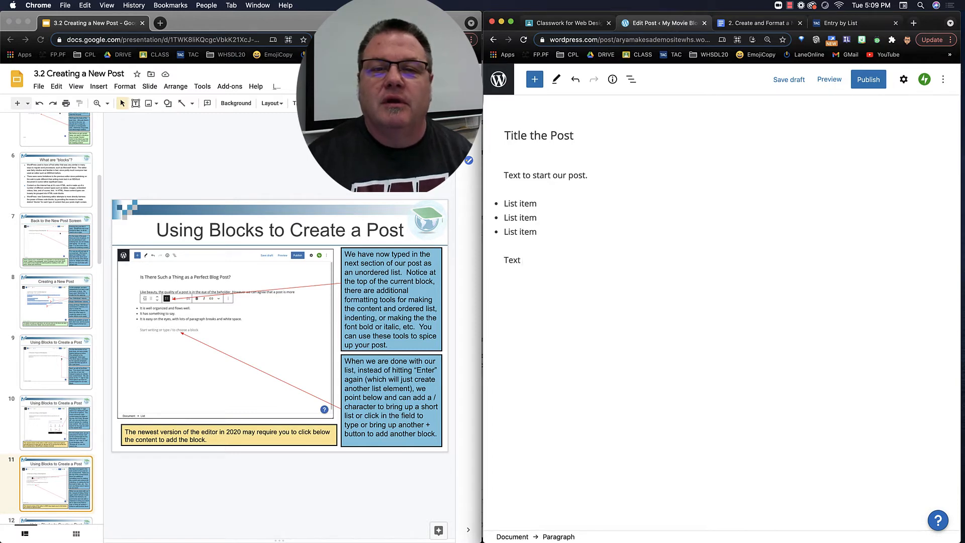
text(is next)
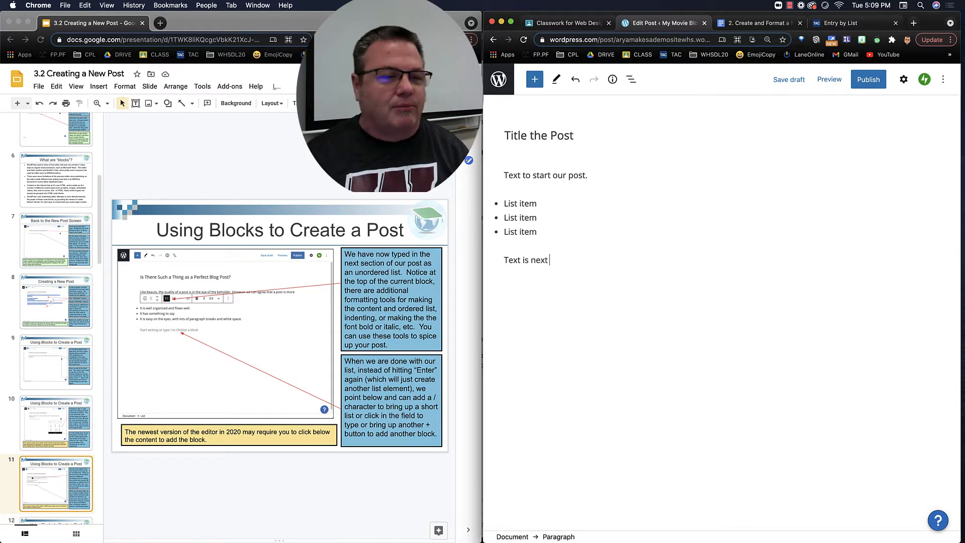
click(59, 478)
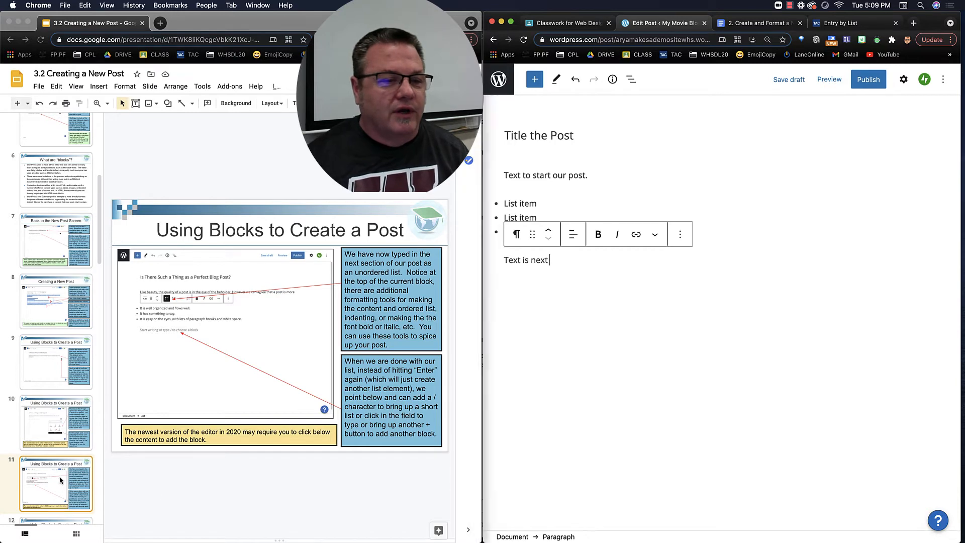
Step: Advance the lesson to slide 12 on automatic saving, and save the post as a draft
key(Down)
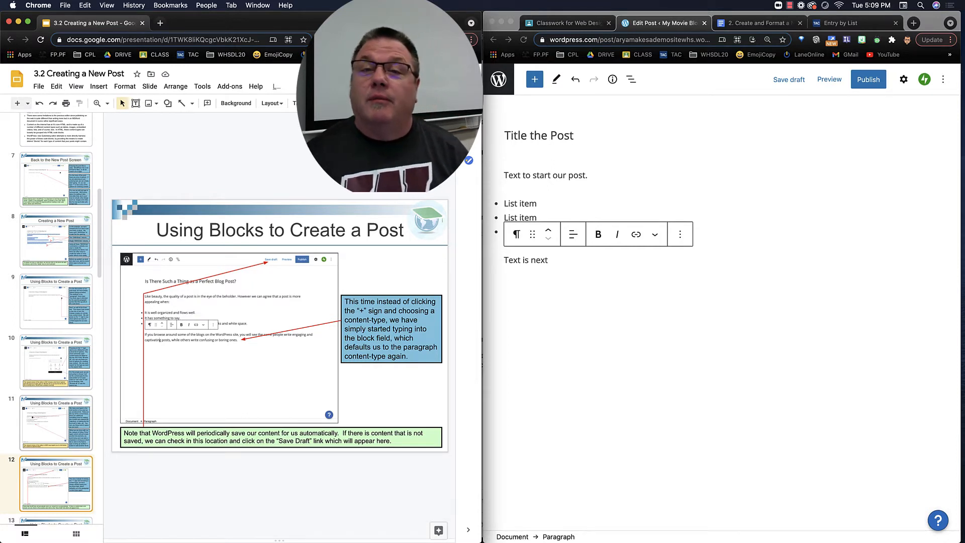
click(793, 82)
click(793, 82)
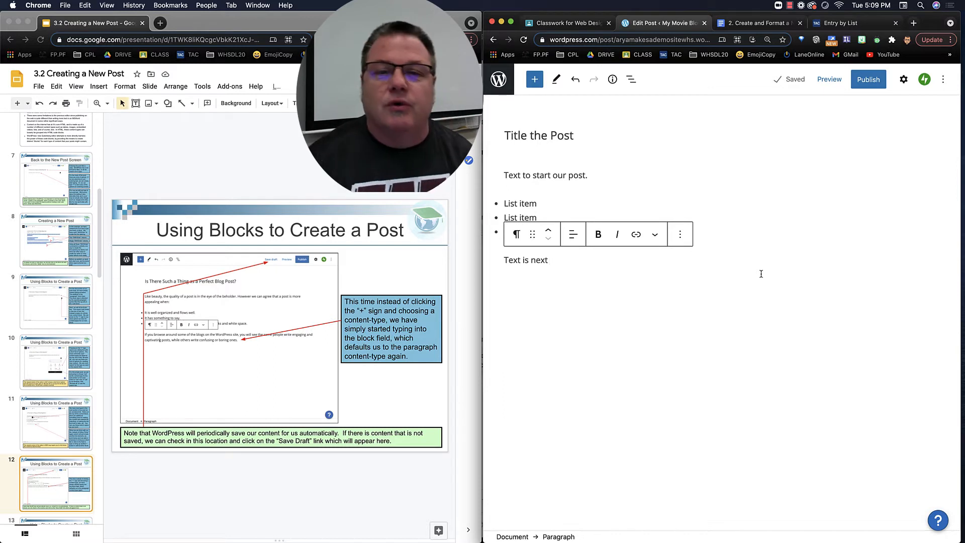
Step: Go to lesson slide 13 and add "Most people like it ;-)" after "Text is next" in the post's last paragraph
click(45, 492)
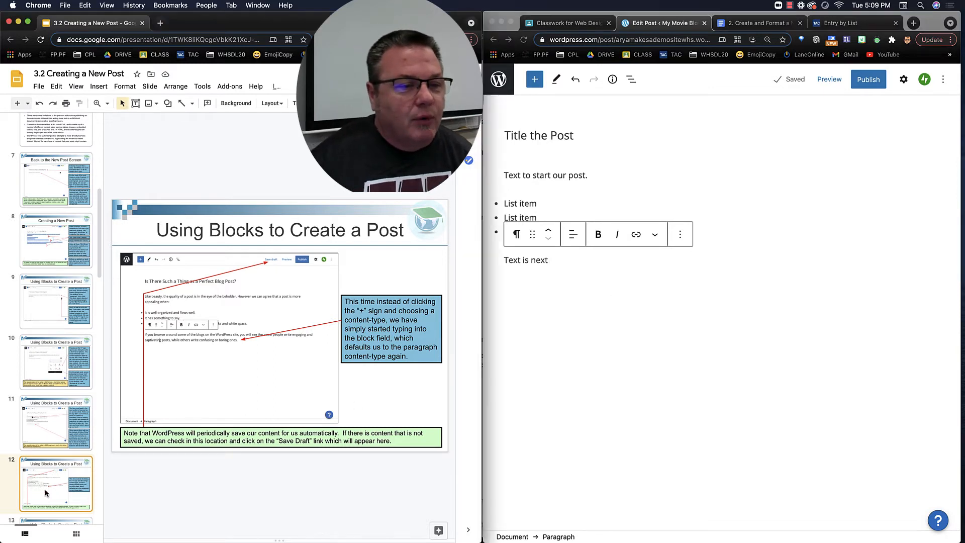
key(Down)
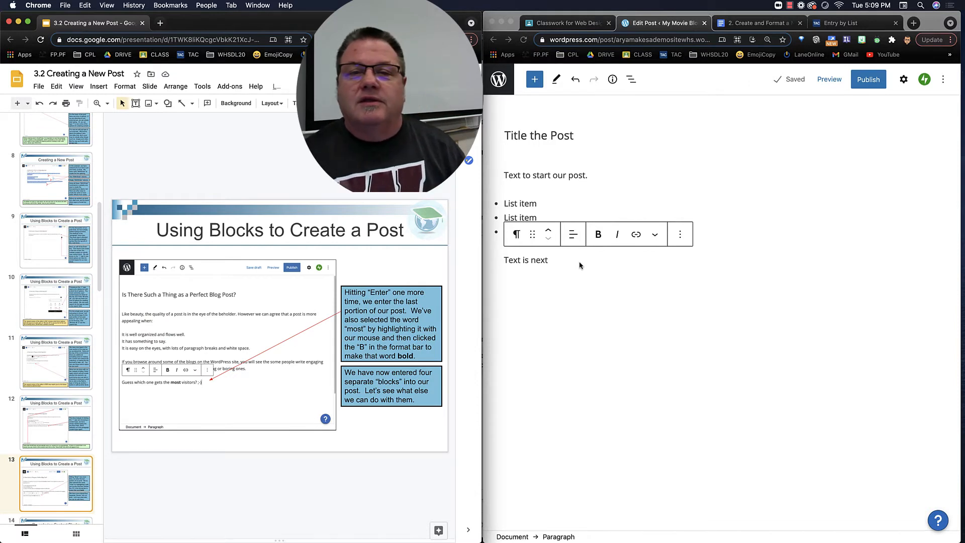
click(558, 262)
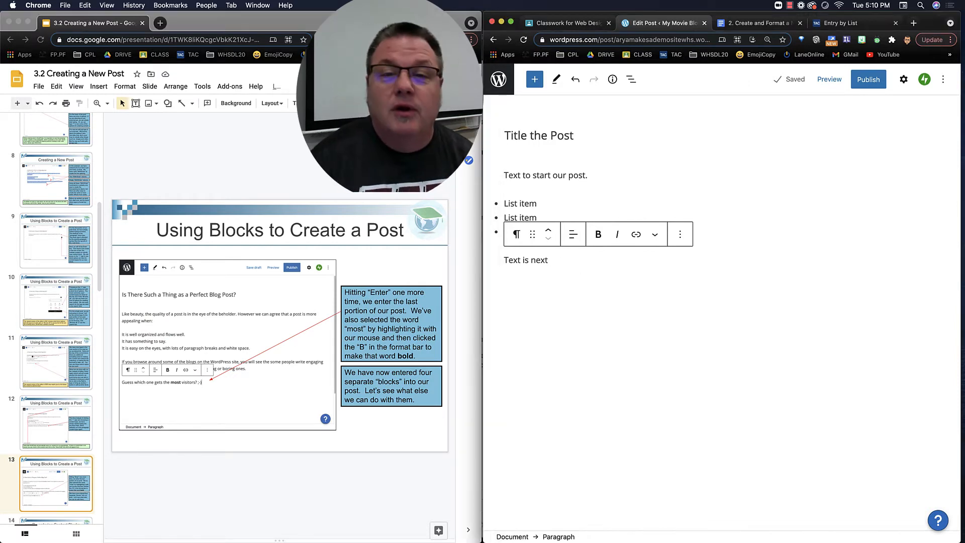
text(Most)
text(p)
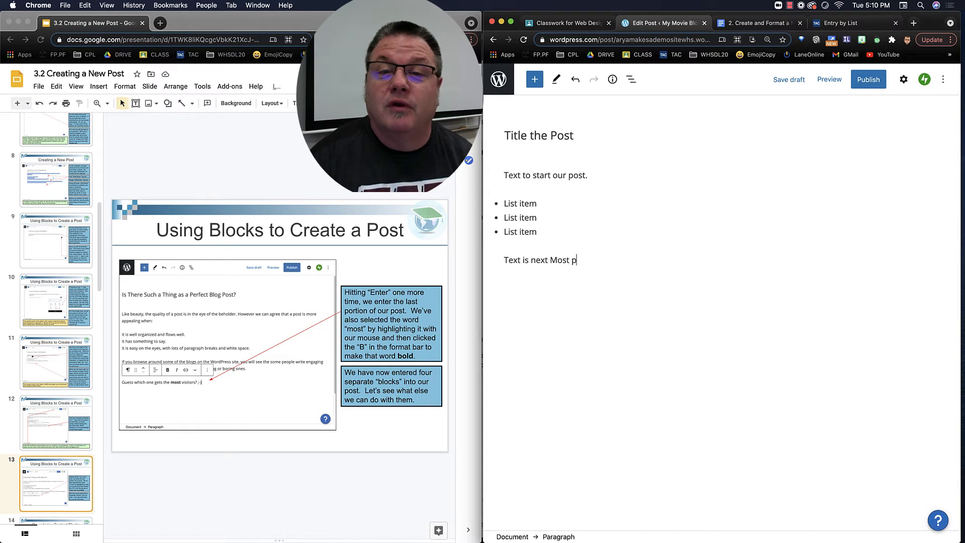
text(eople lik)
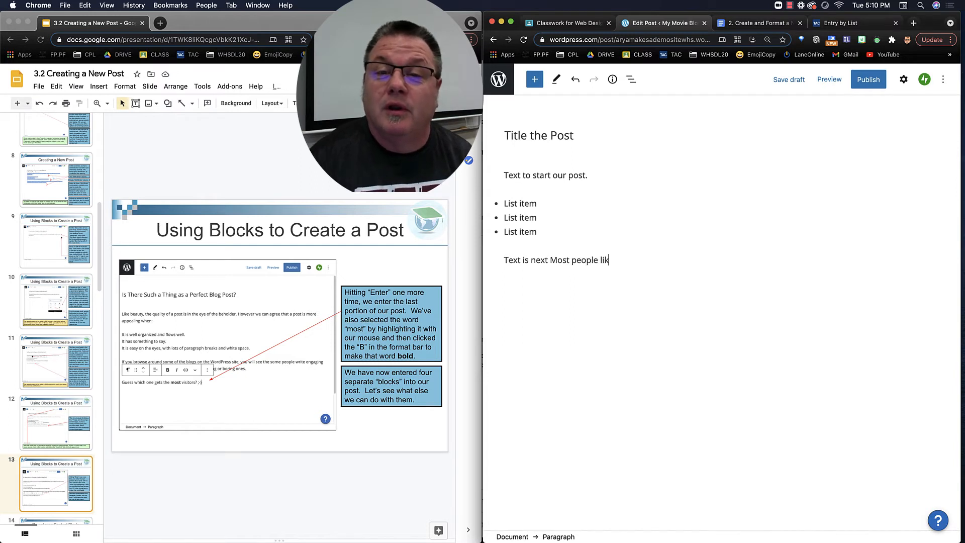
text(e it)
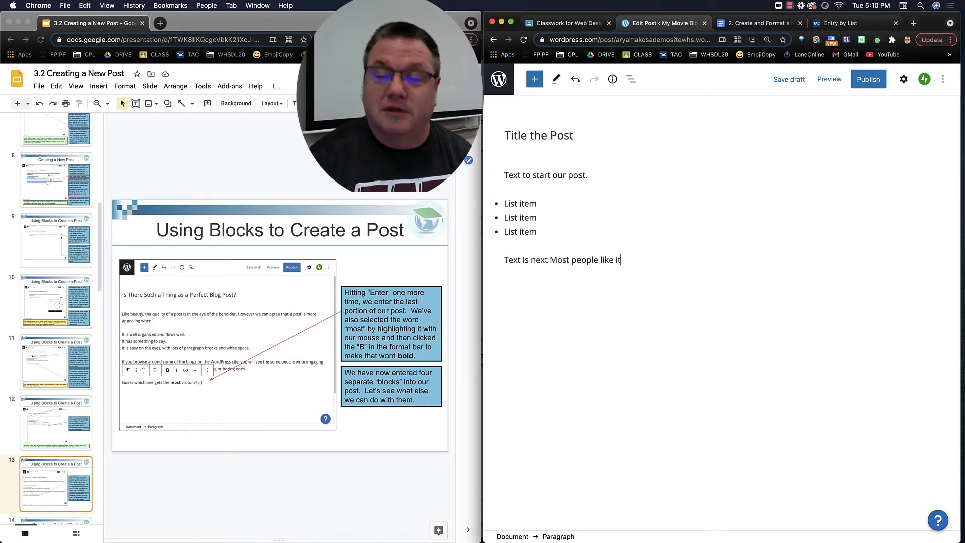
text( ;)
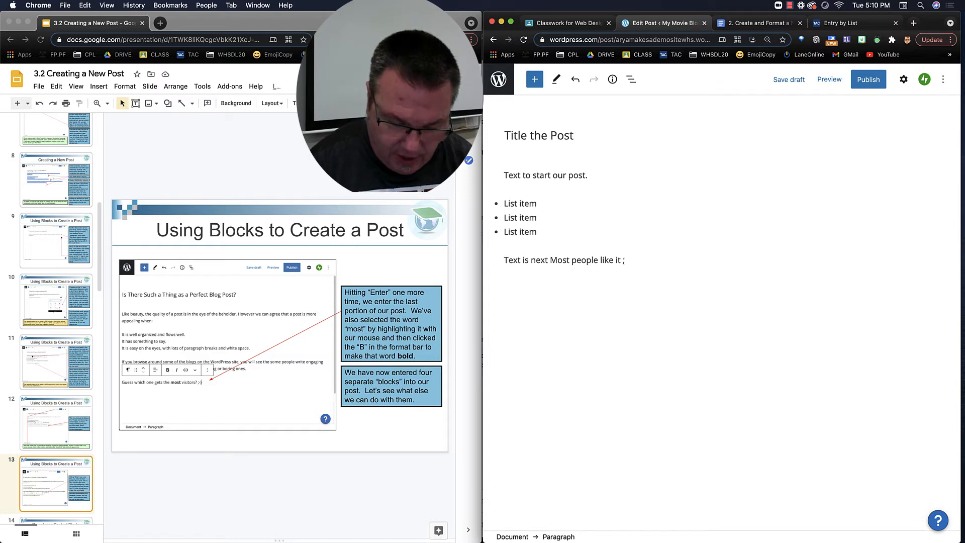
text(-))
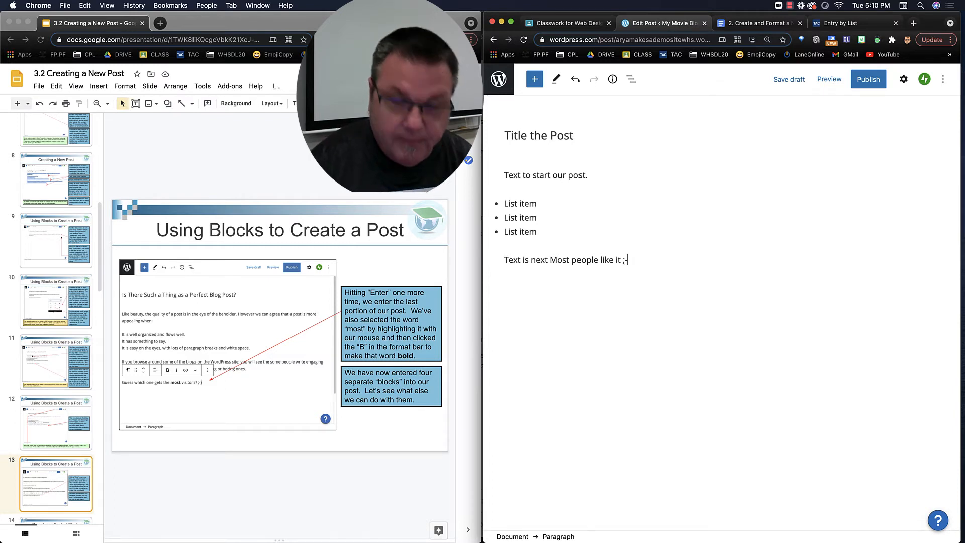
Step: Make the word "Most" bold and the word "Text" italic in the last paragraph
double_click(557, 261)
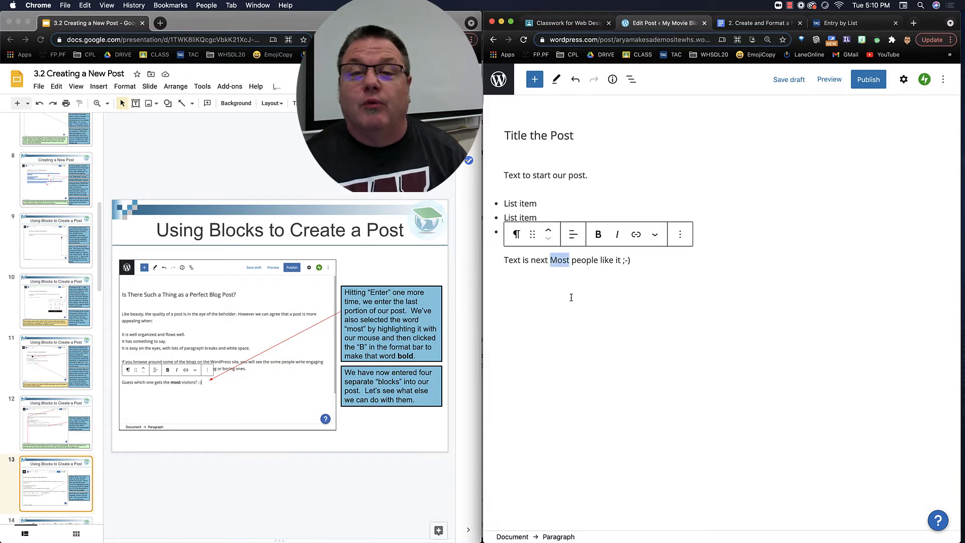
click(598, 235)
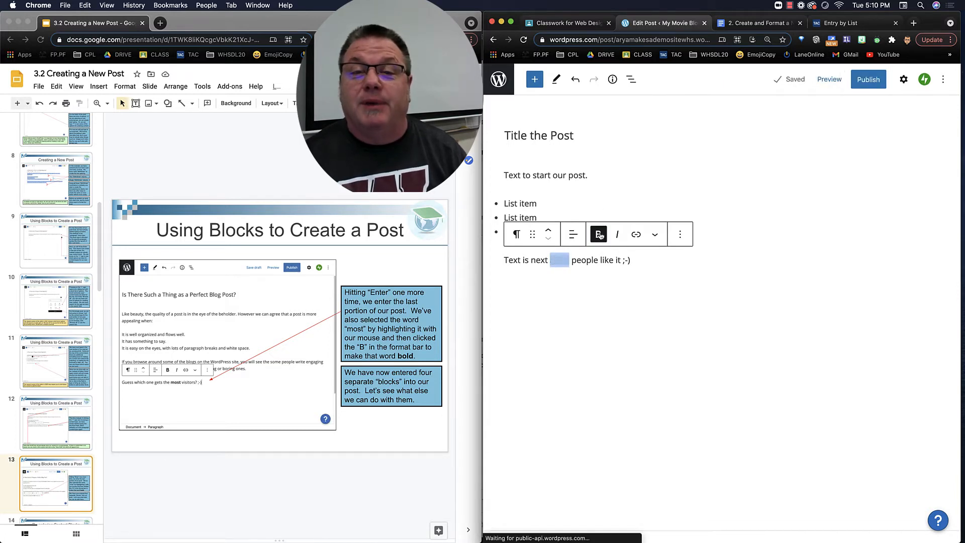
double_click(514, 261)
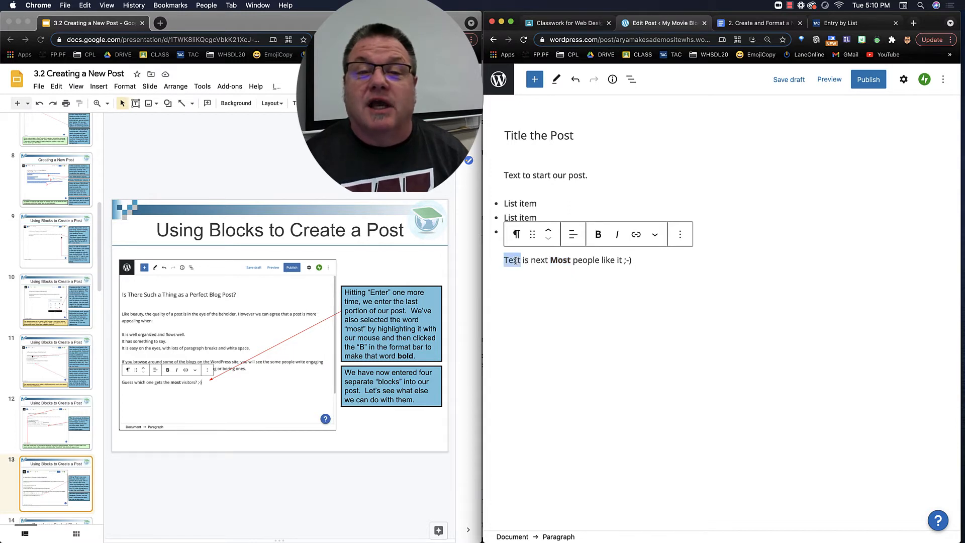
click(619, 235)
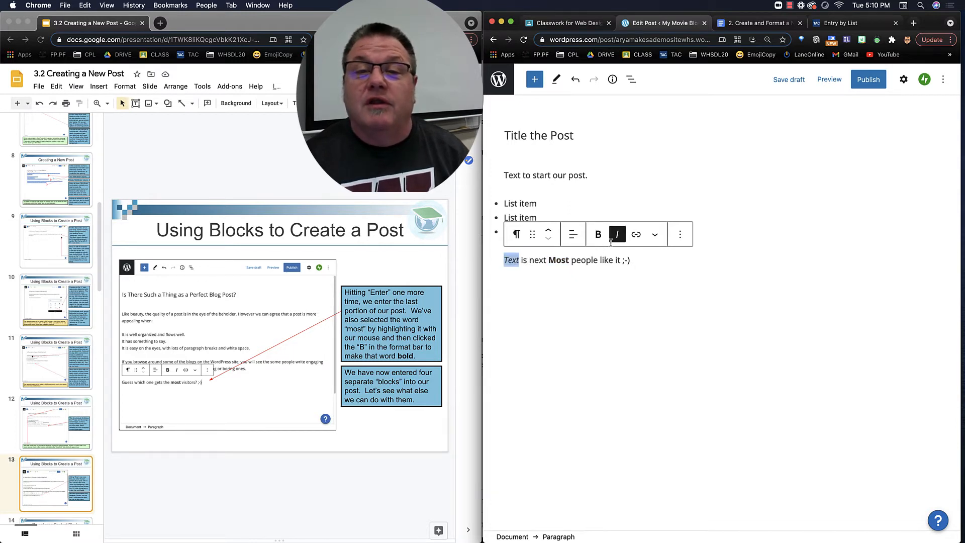
Step: Add a new paragraph block at the end of the post reading "Link to", the teacher's title and surname, and "website."
click(637, 263)
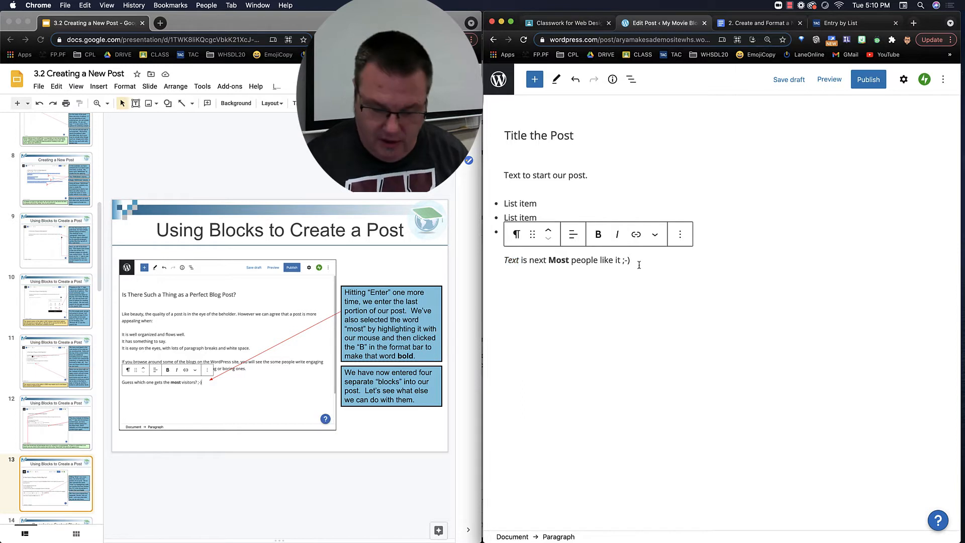
key(Return)
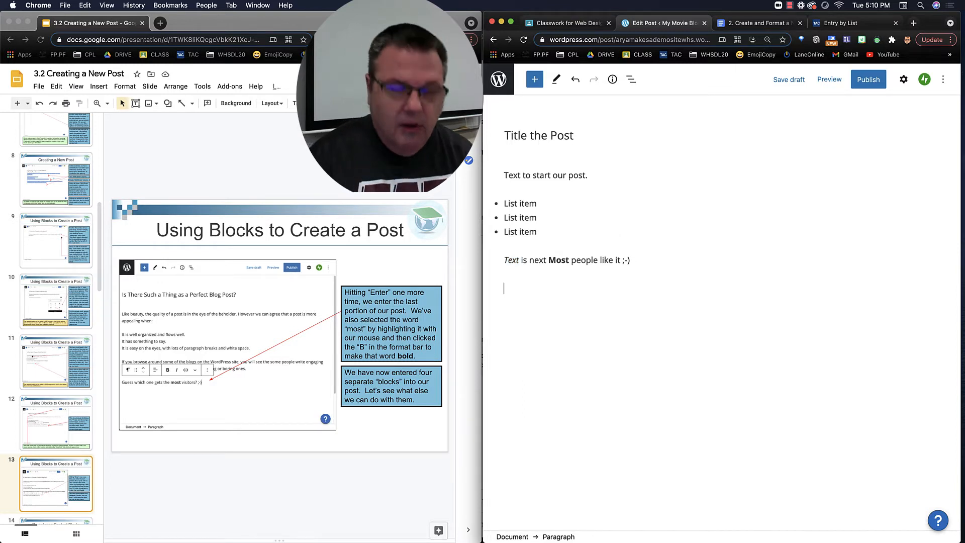
text(Link to a)
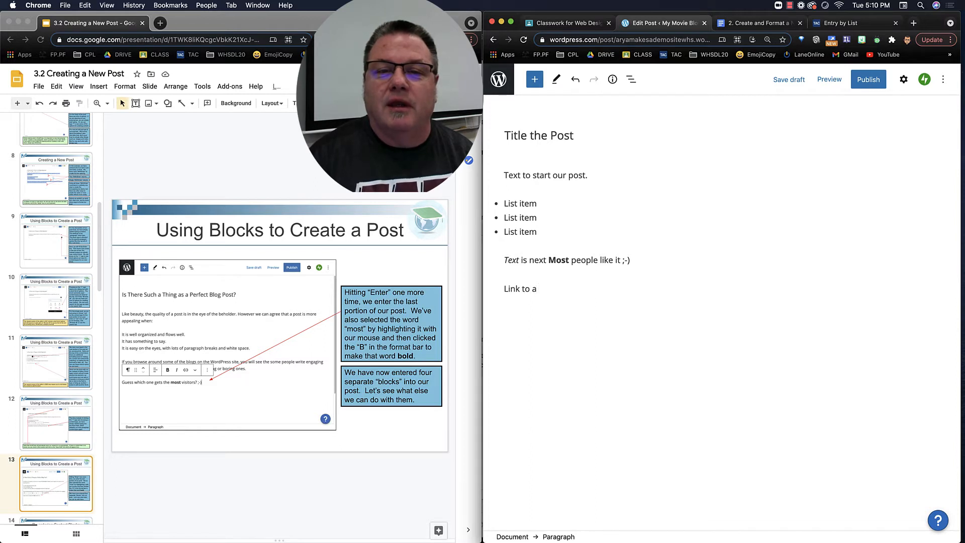
key(BackSpace)
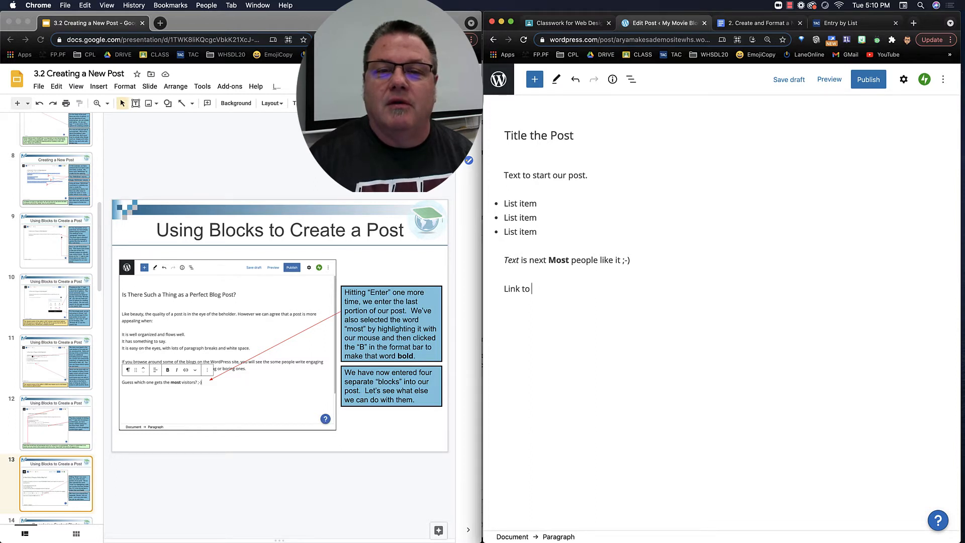
text(Mr)
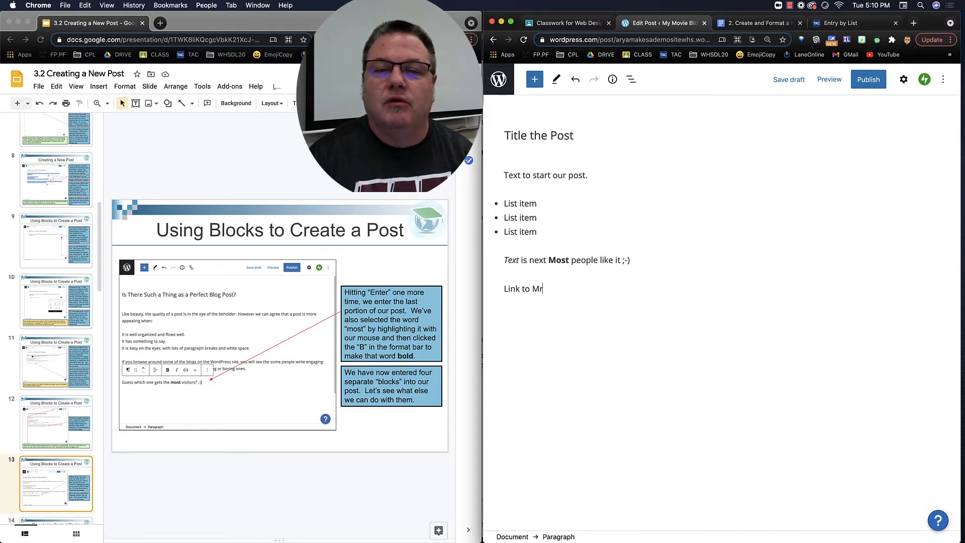
text(. Sy)
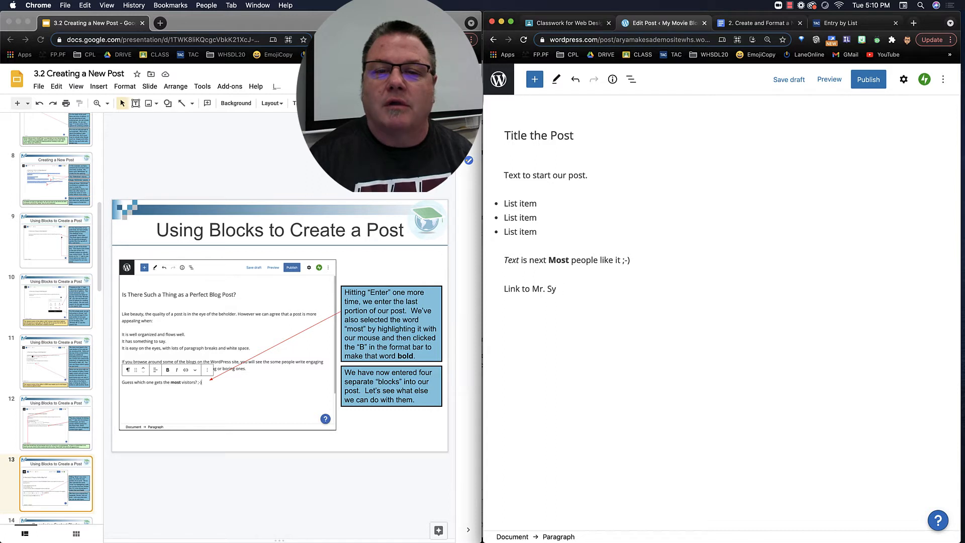
text(monds w)
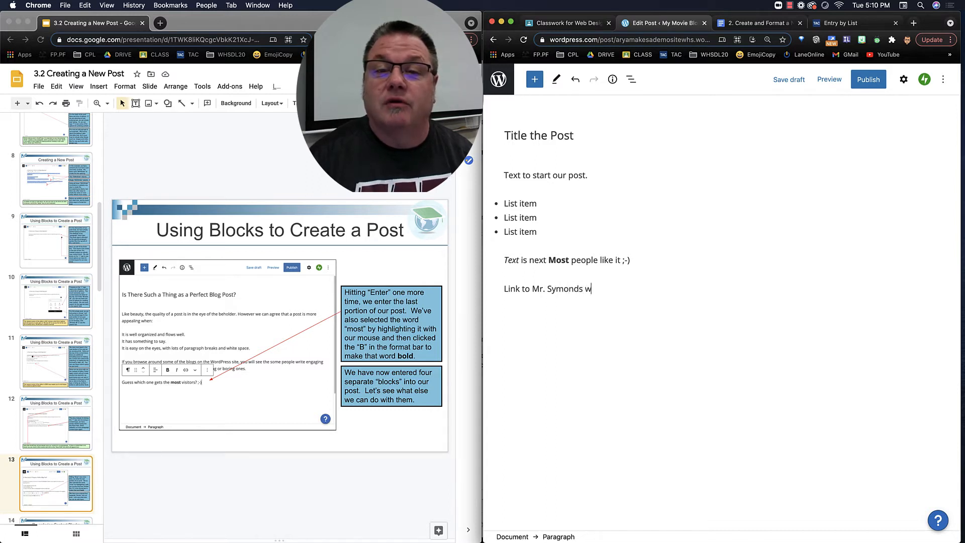
text(ebsite)
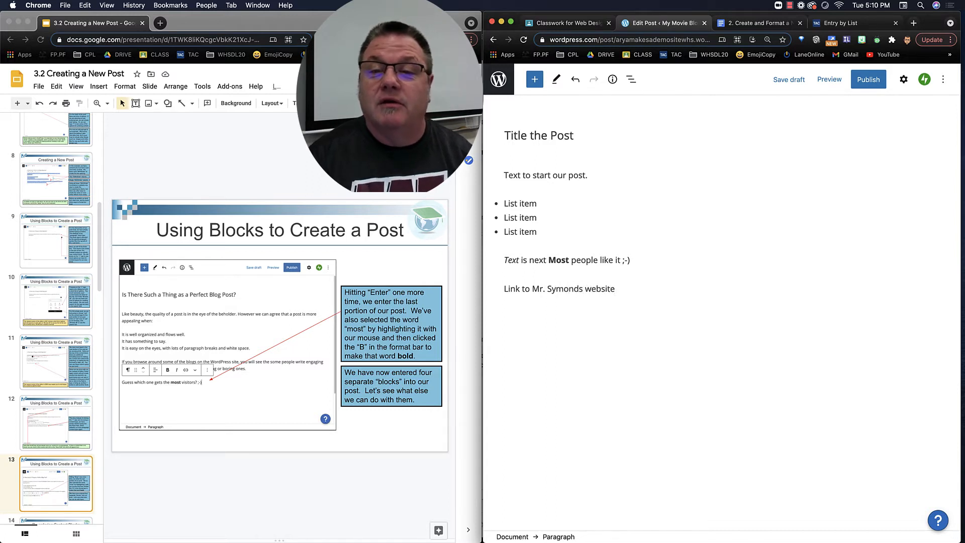
text(.)
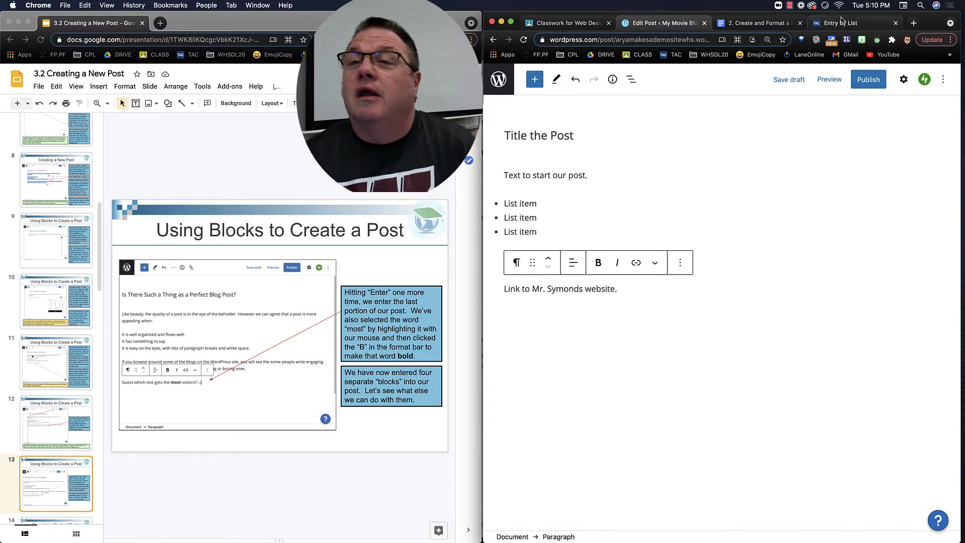
Step: Go to the "Re-ordering Content Blocks" slide and try moving the website link paragraph up one place and back down
click(48, 469)
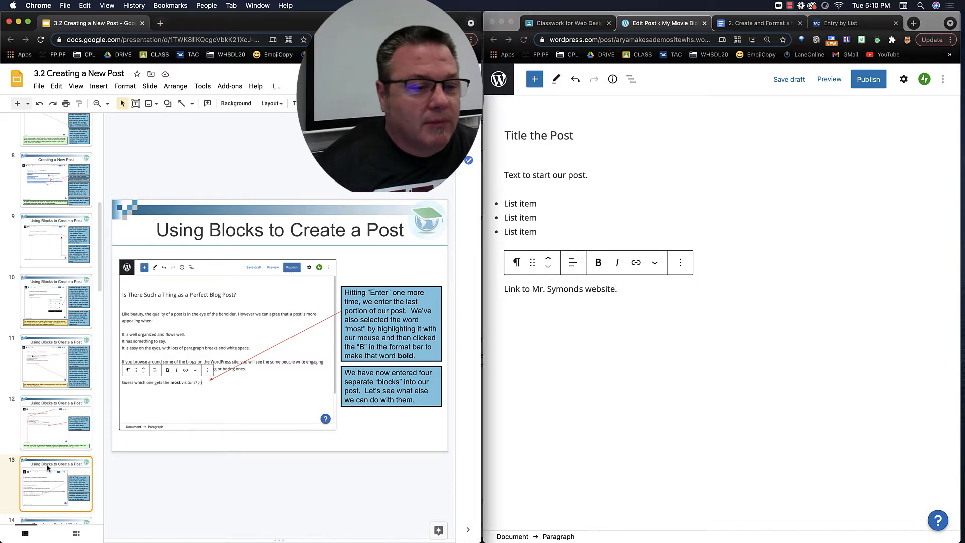
key(Down)
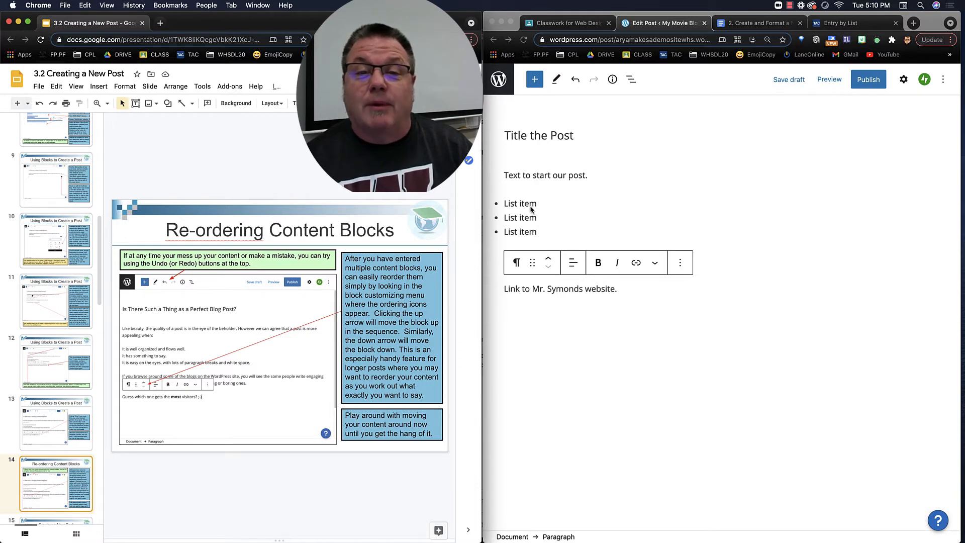
click(549, 260)
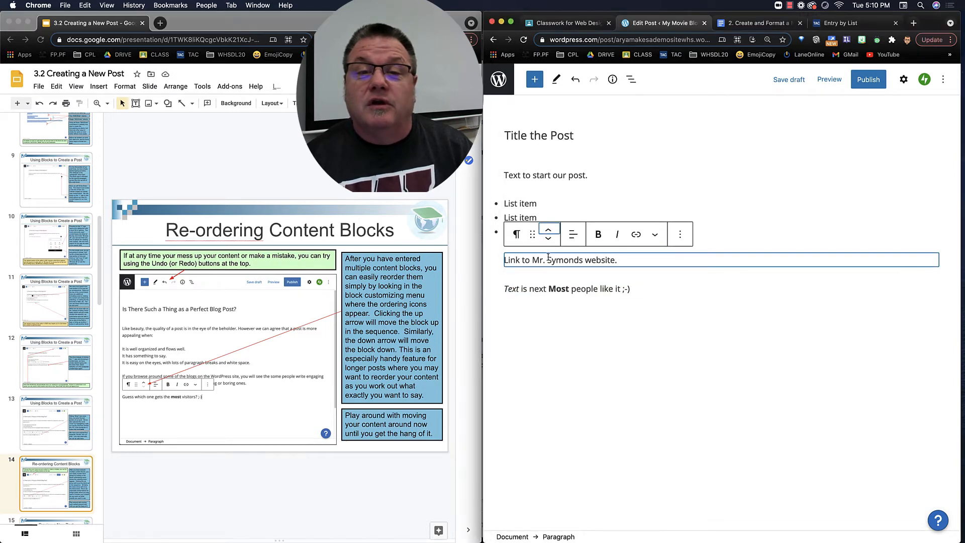
click(548, 238)
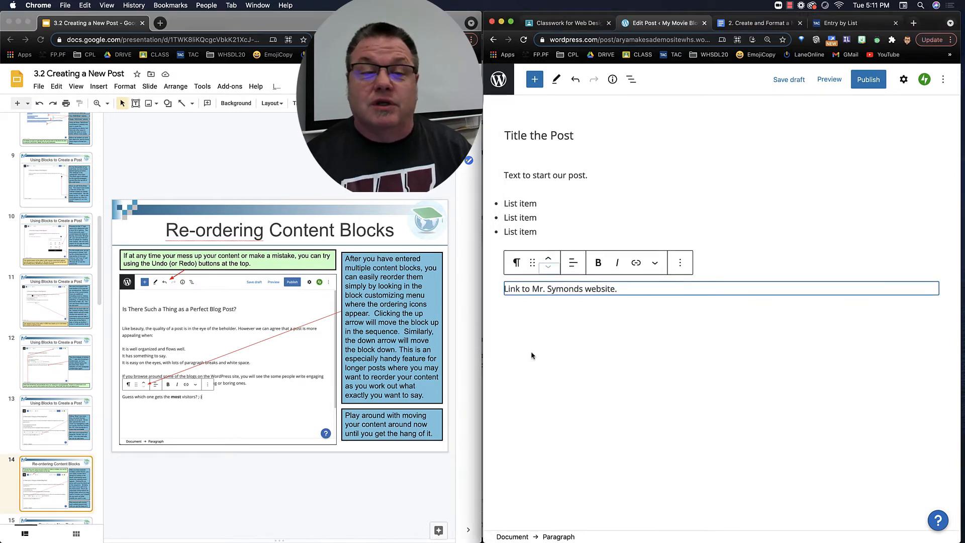
Step: Go to the "Preview a New Post" slide, preview the post as it would appear on the site, and return to the editor
click(61, 491)
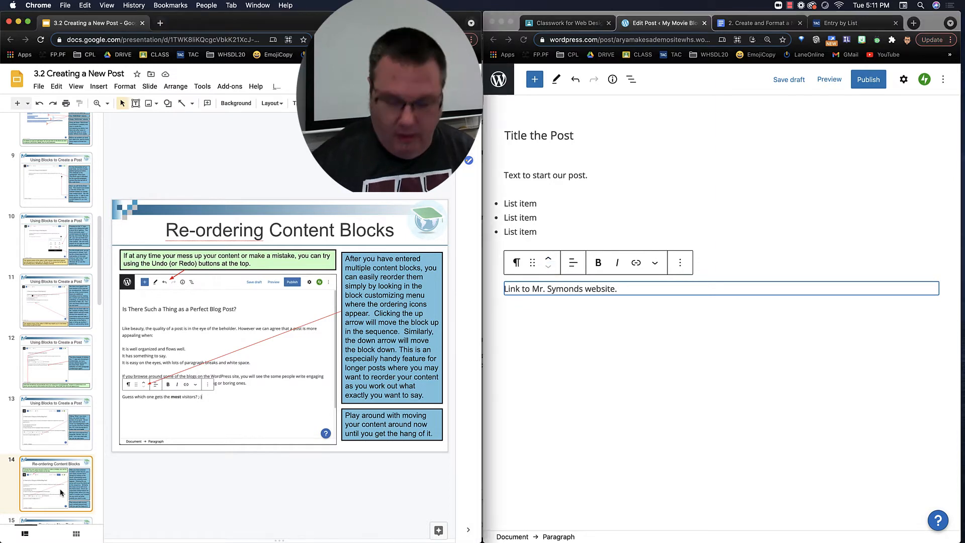
key(Down)
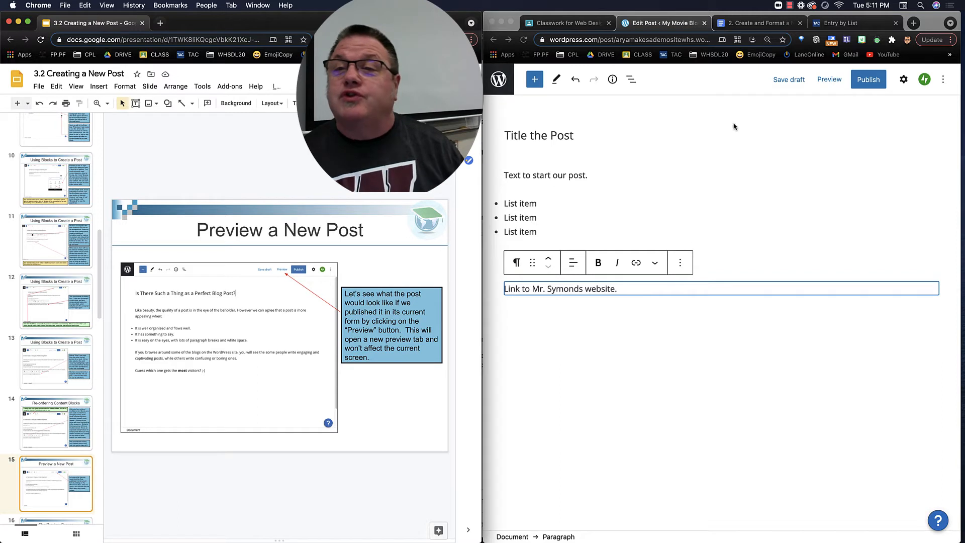
click(828, 81)
click(829, 80)
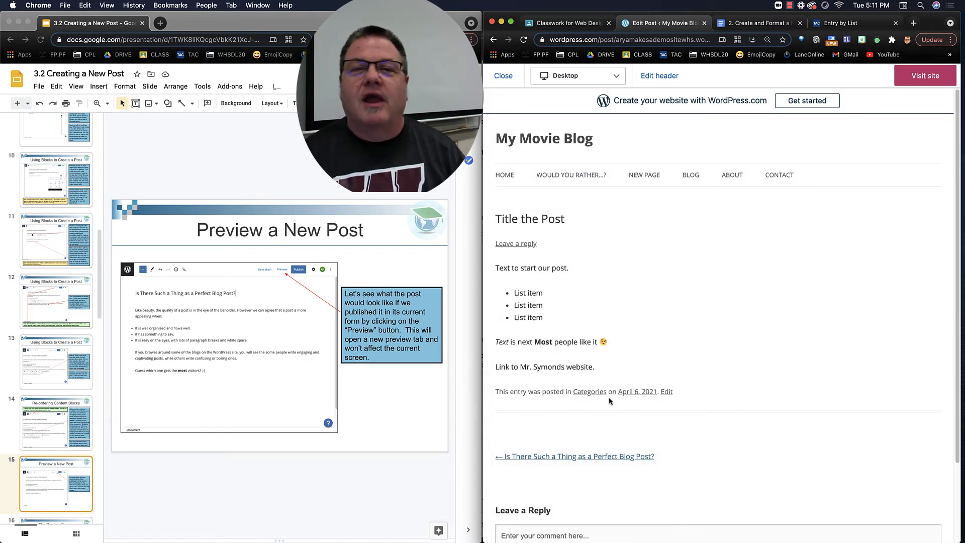
click(503, 76)
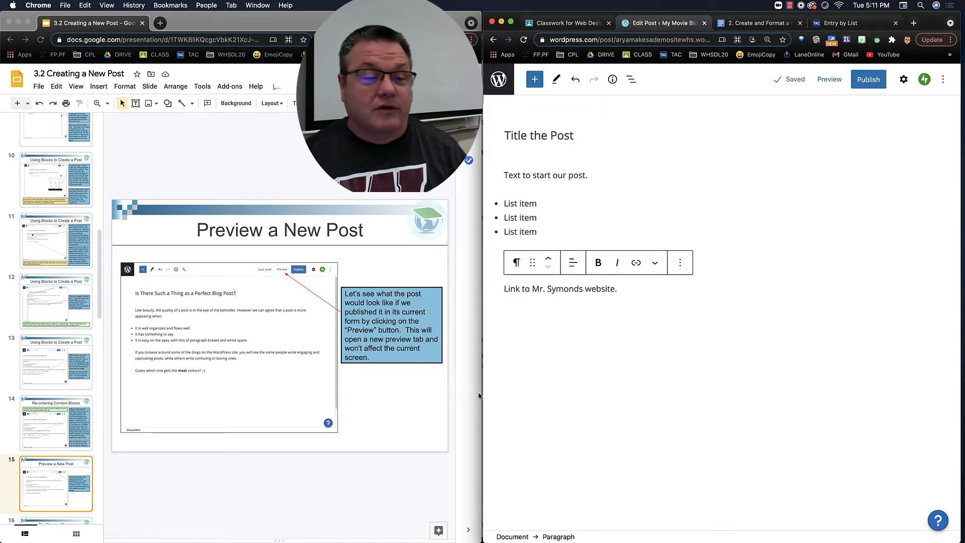
Step: Go through the lesson slides from "The Preview Screen" to "Creating a Text Hyperlink", and return to the post's website paragraph
click(71, 501)
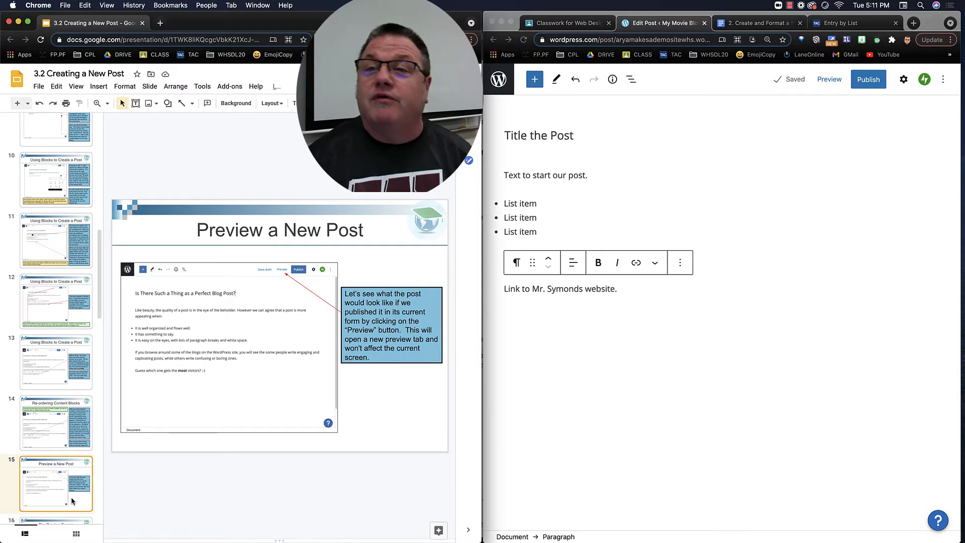
key(Down)
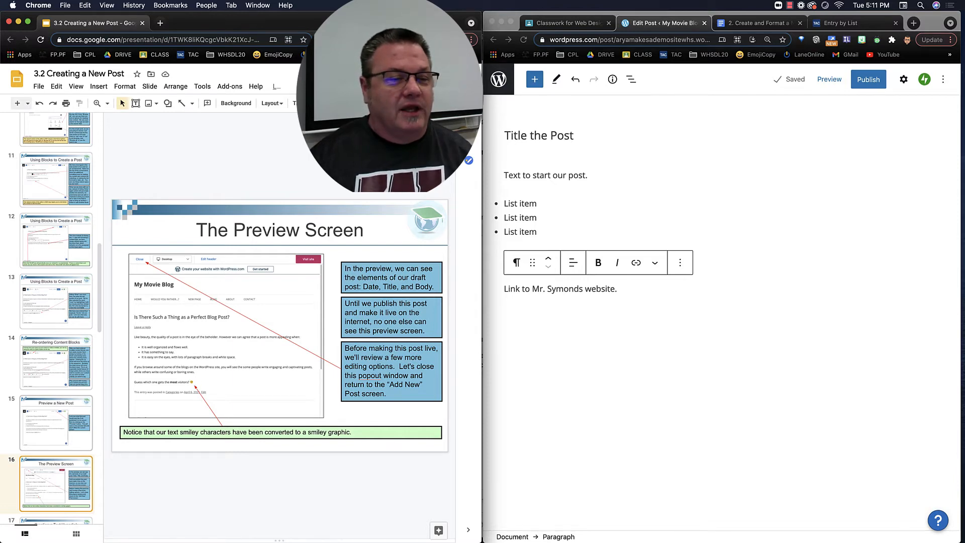
key(Down)
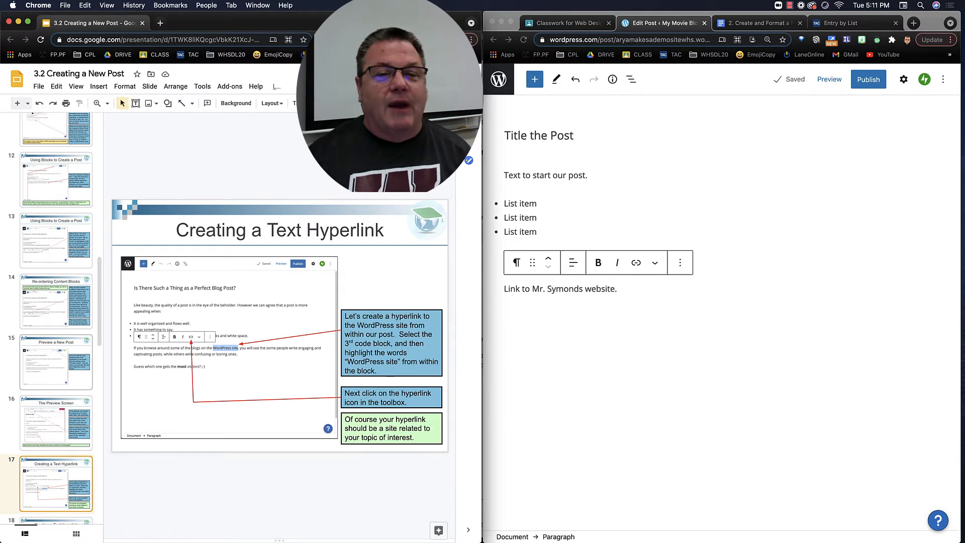
click(599, 307)
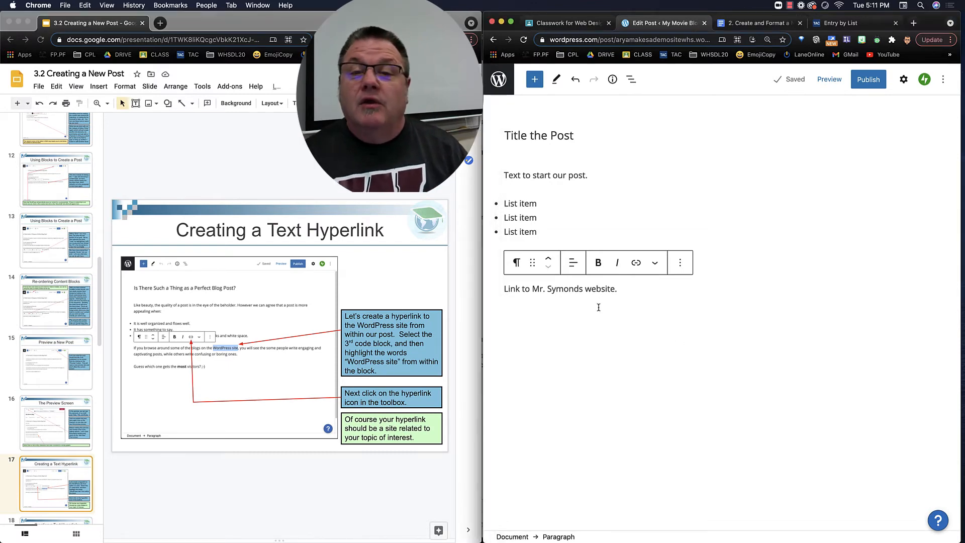
Step: Select the words naming the teacher's website in the last paragraph, and copy that website's address from a new browser tab
drag(532, 289, 614, 288)
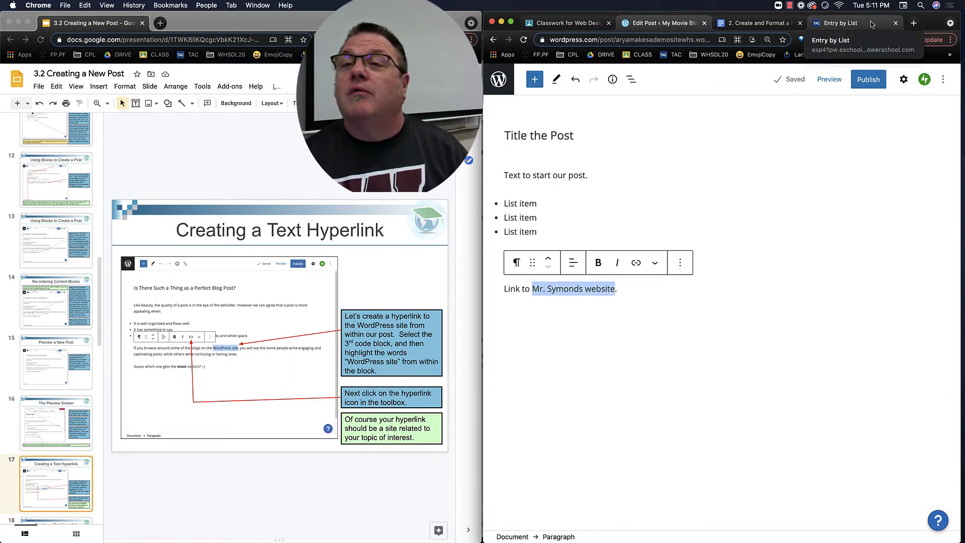
click(914, 24)
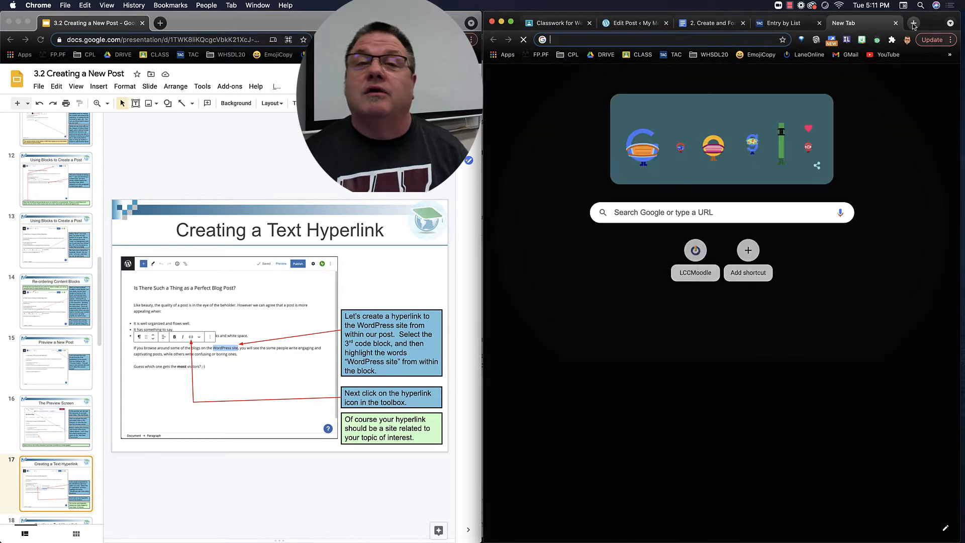
text(matt)
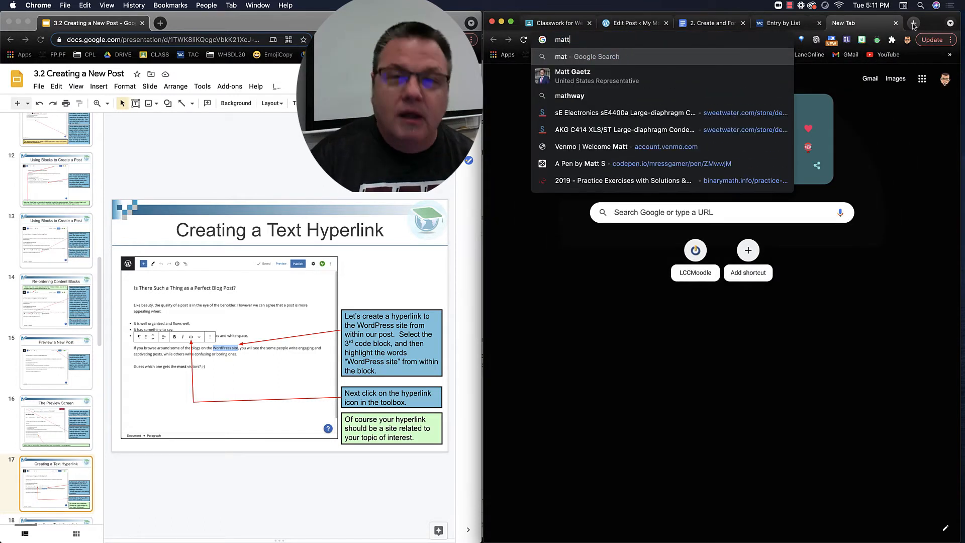
text(symonds.co)
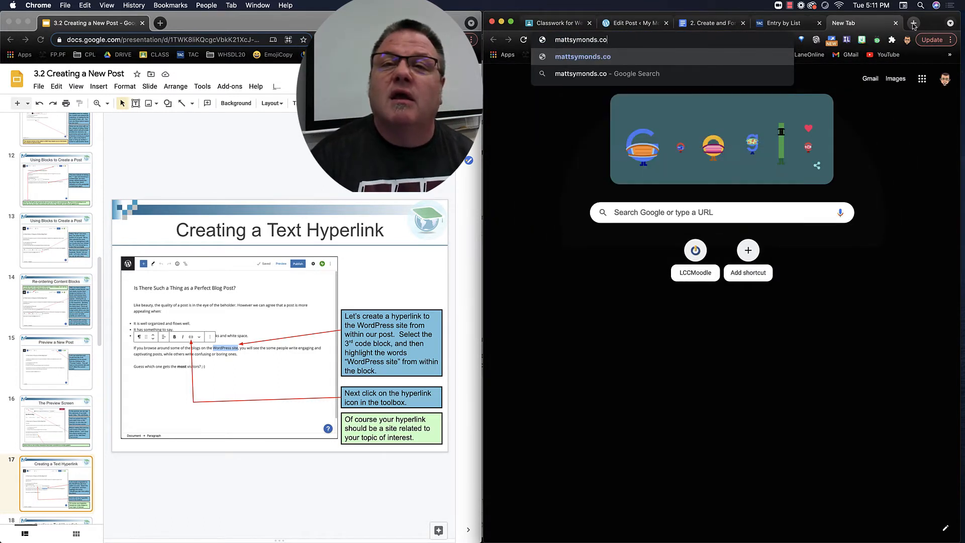
text(m)
key(Return)
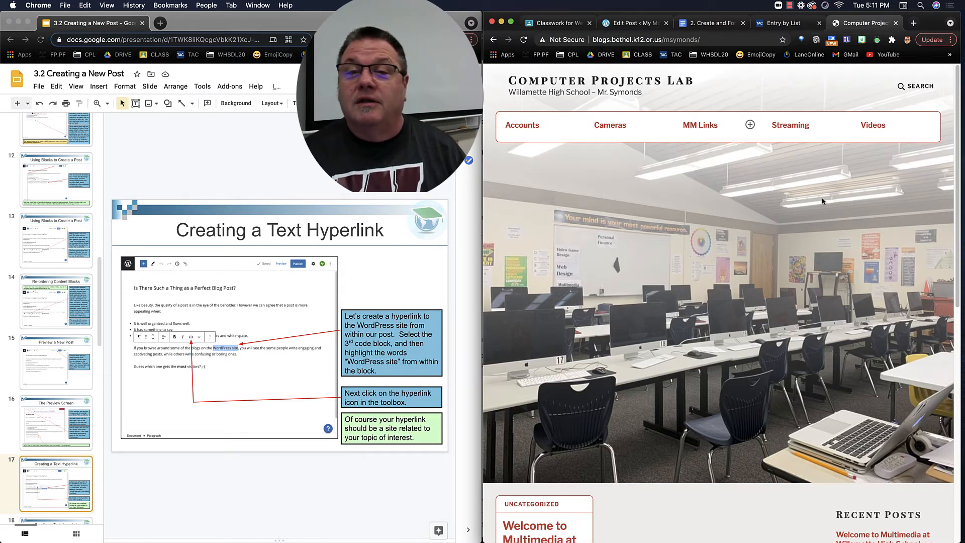
click(723, 39)
key(super+c)
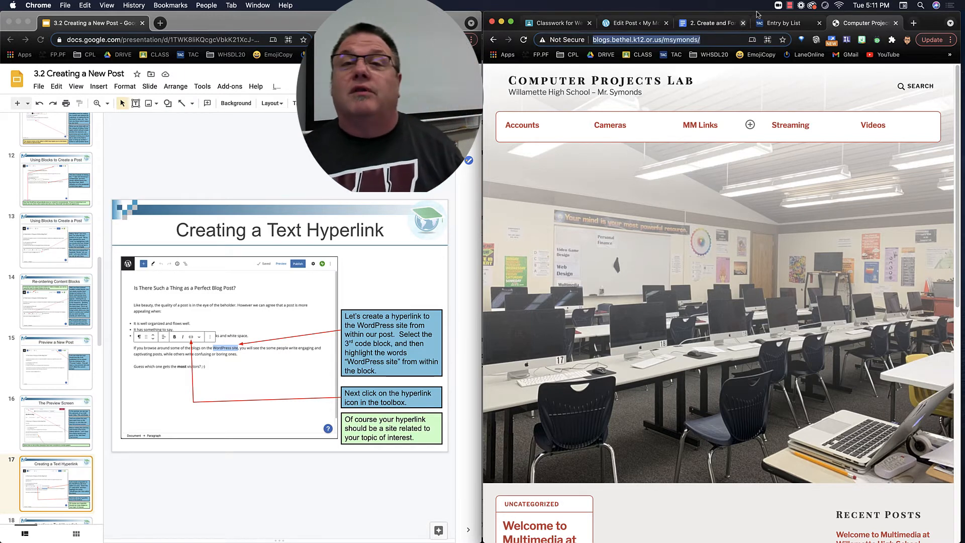
Step: Link the selected words in the post to the copied website address and set the link to open in a new tab
click(637, 25)
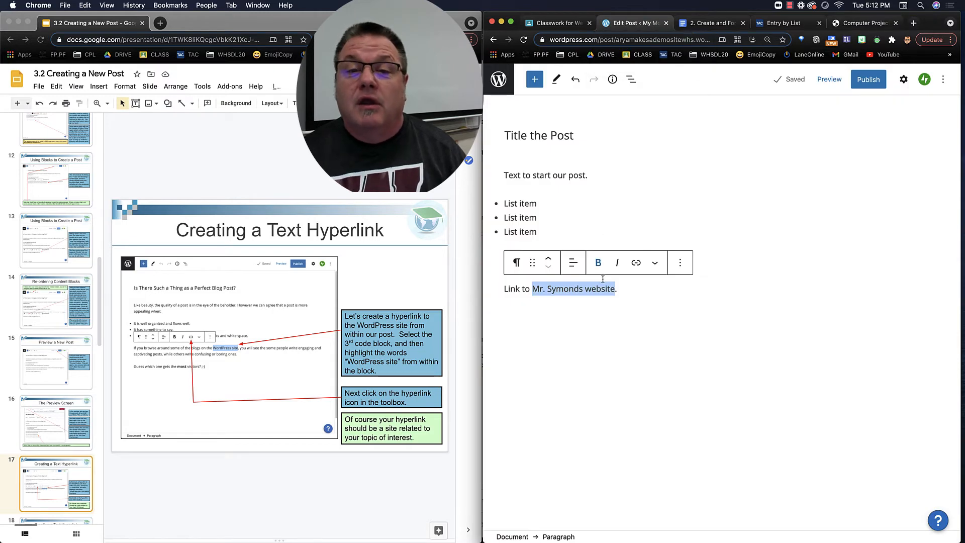
click(636, 263)
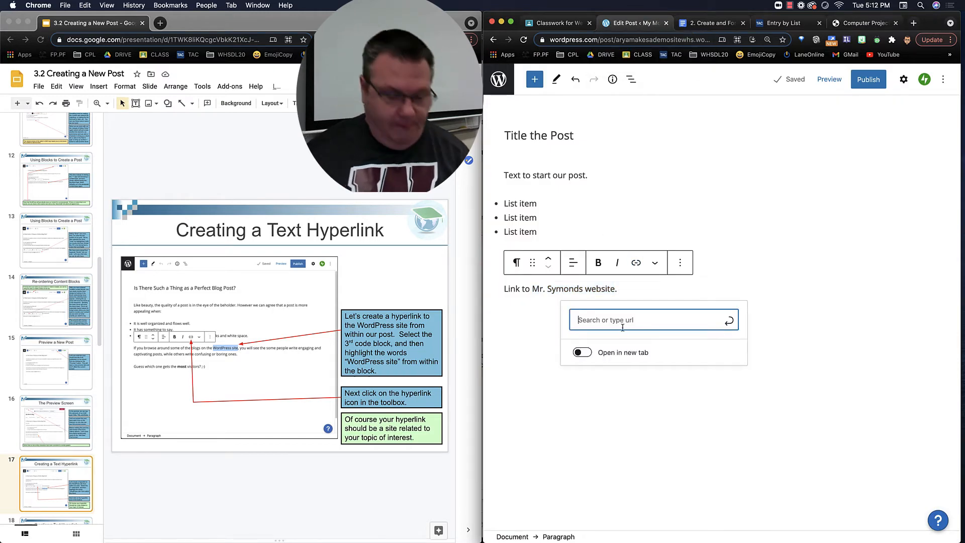
key(super+v)
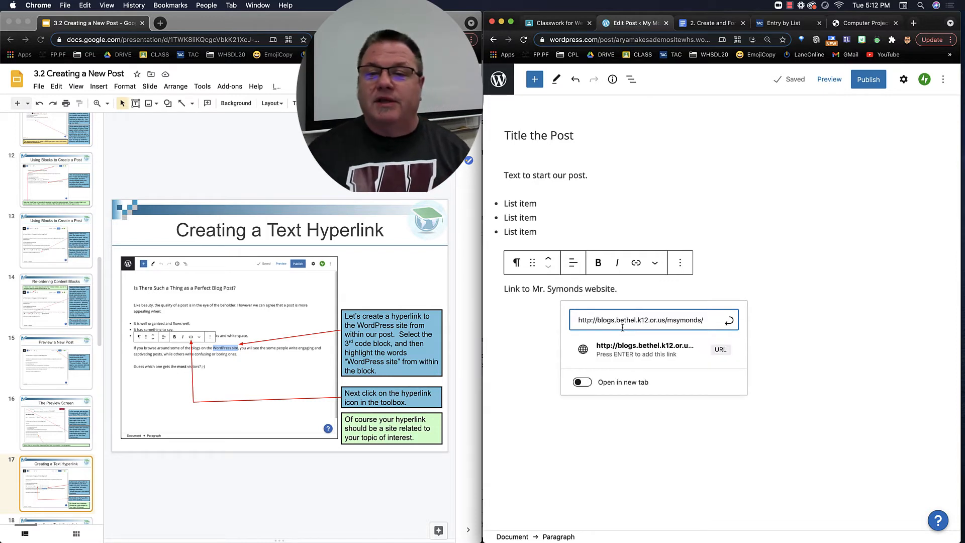
click(589, 386)
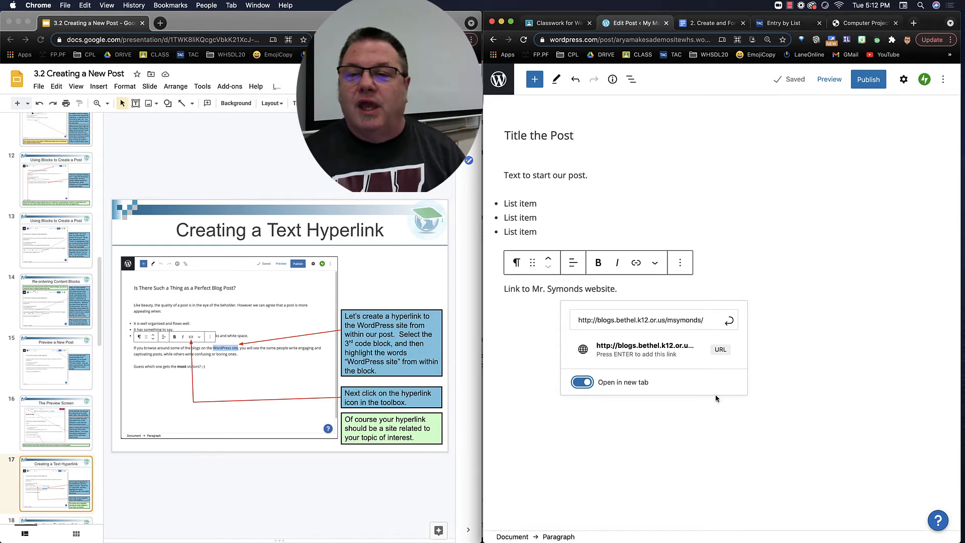
click(730, 324)
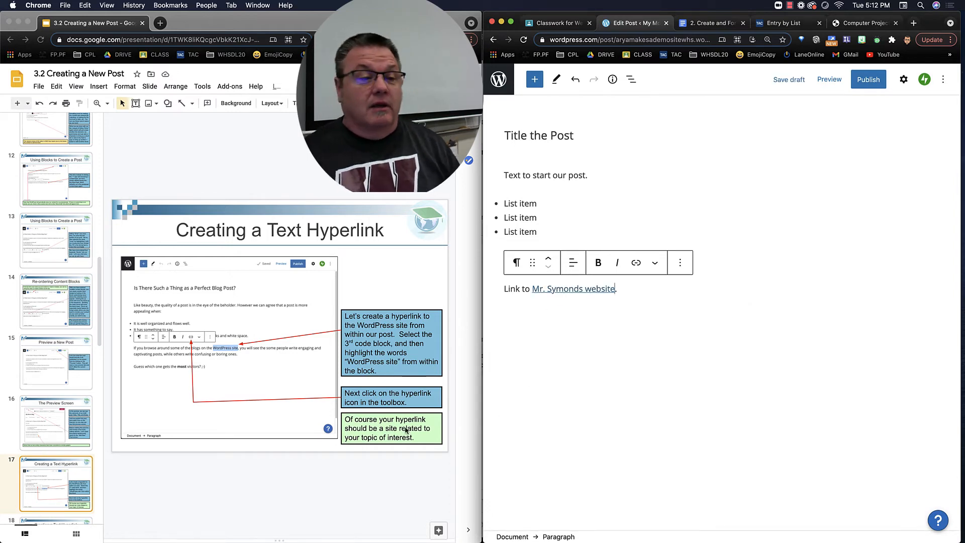
Step: Go through the lesson slides from "Creating a Text Hyperlink" to "More Editing Options"
click(63, 488)
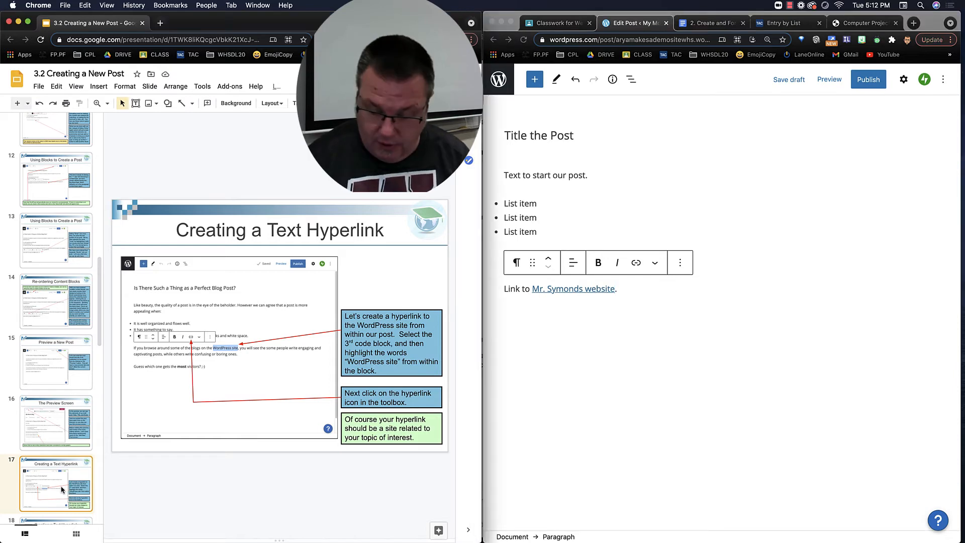
key(Down)
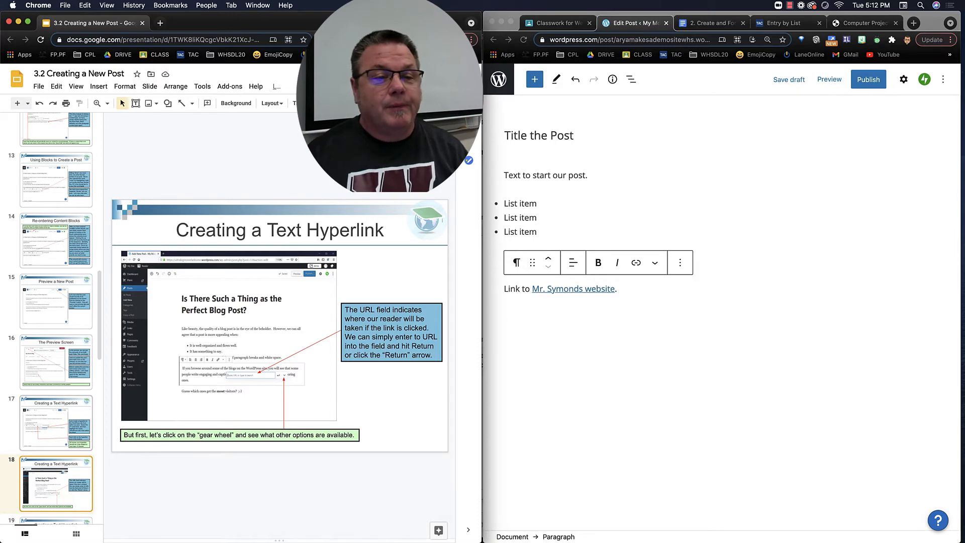
key(Down)
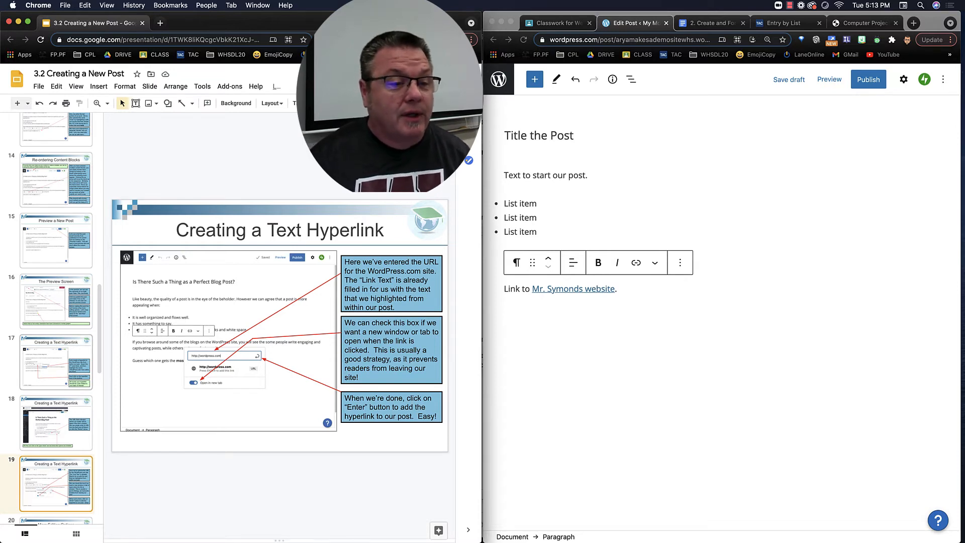
key(Down)
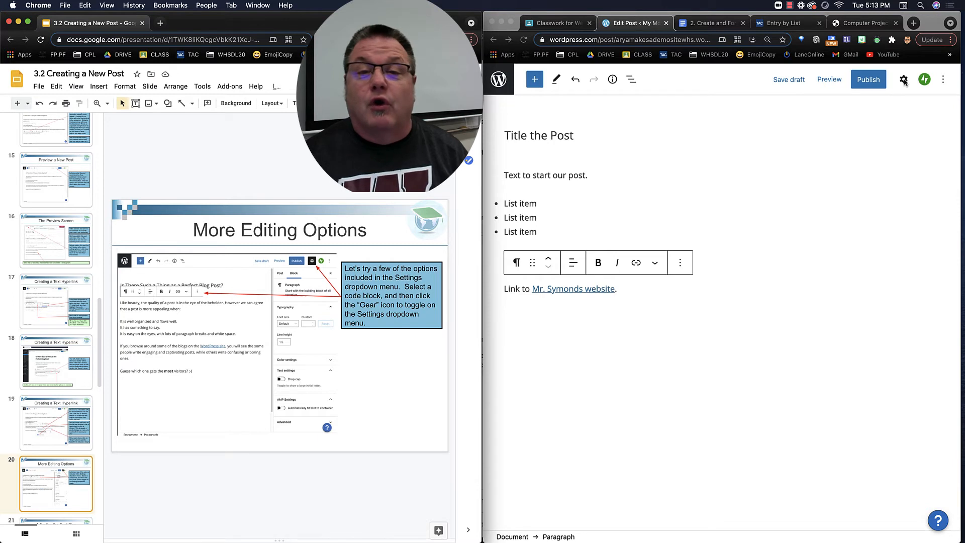
Step: Show the block settings for the "Text to start our post." paragraph
double_click(564, 179)
click(599, 176)
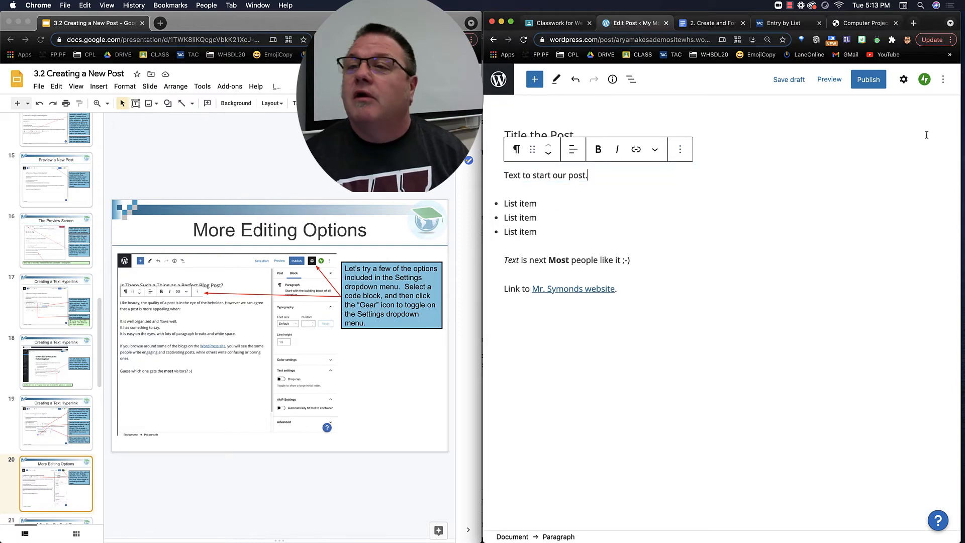
click(904, 79)
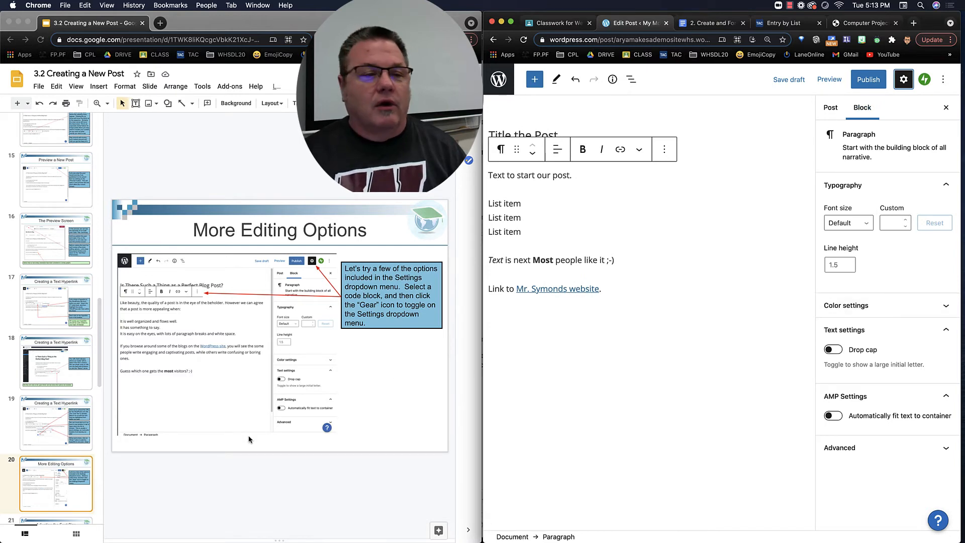
Step: Go to the "Adjusting the Font Size" slide and set the "Text to start our post." paragraph's font size to Large
click(48, 492)
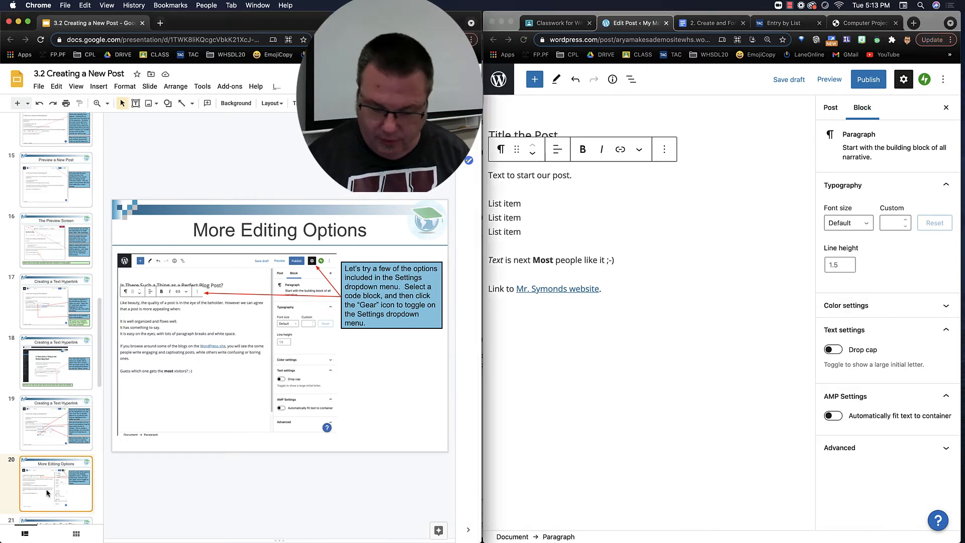
key(Down)
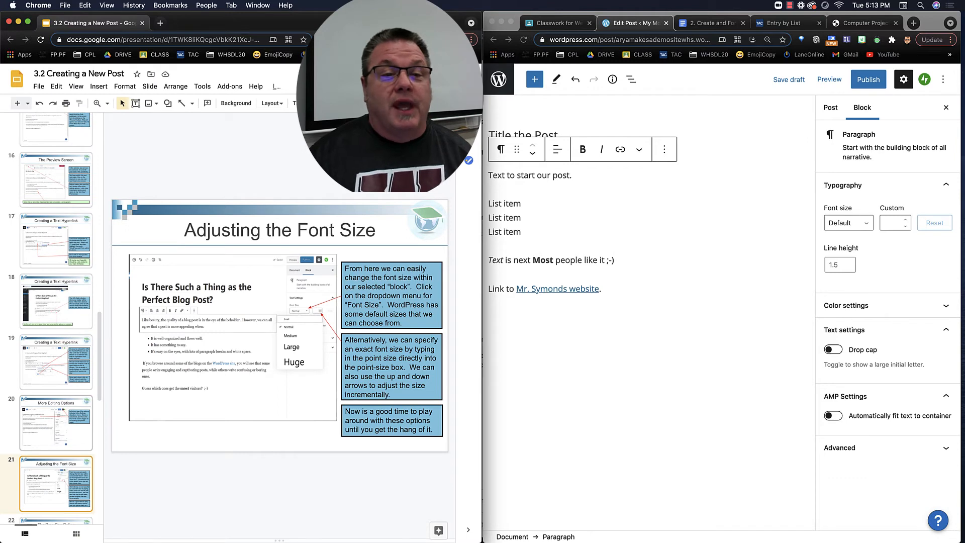
click(868, 226)
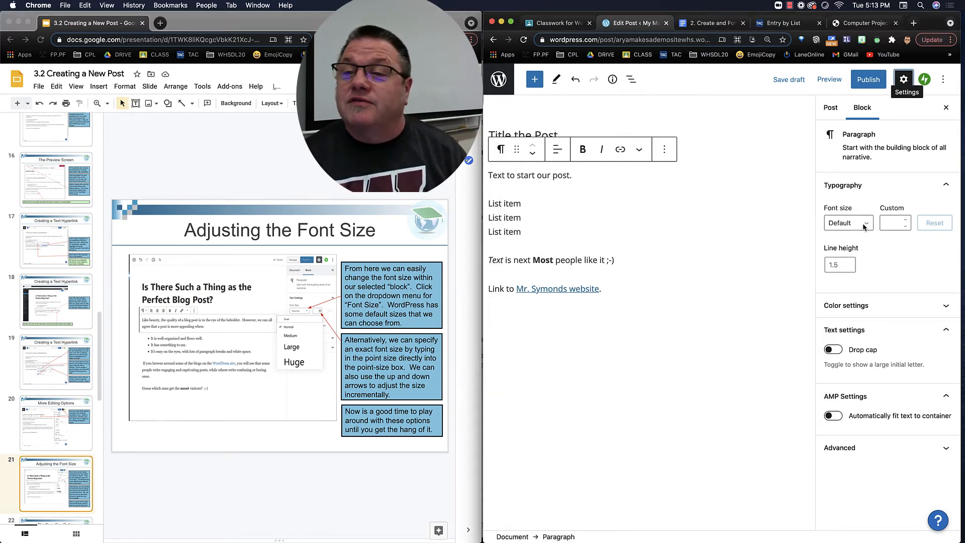
click(867, 225)
click(863, 309)
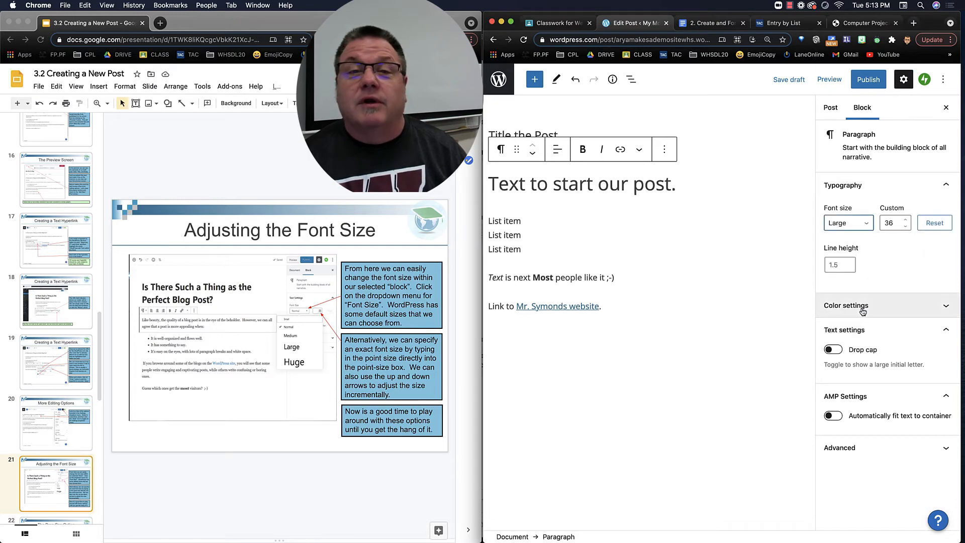
Step: Try a drop cap on the "Text to start our post." paragraph and turn it off again
click(834, 350)
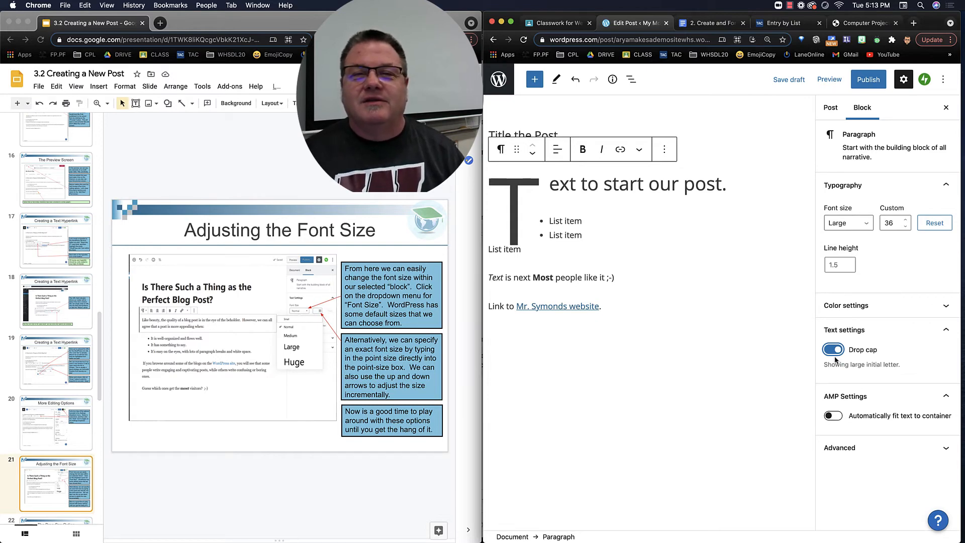
click(835, 352)
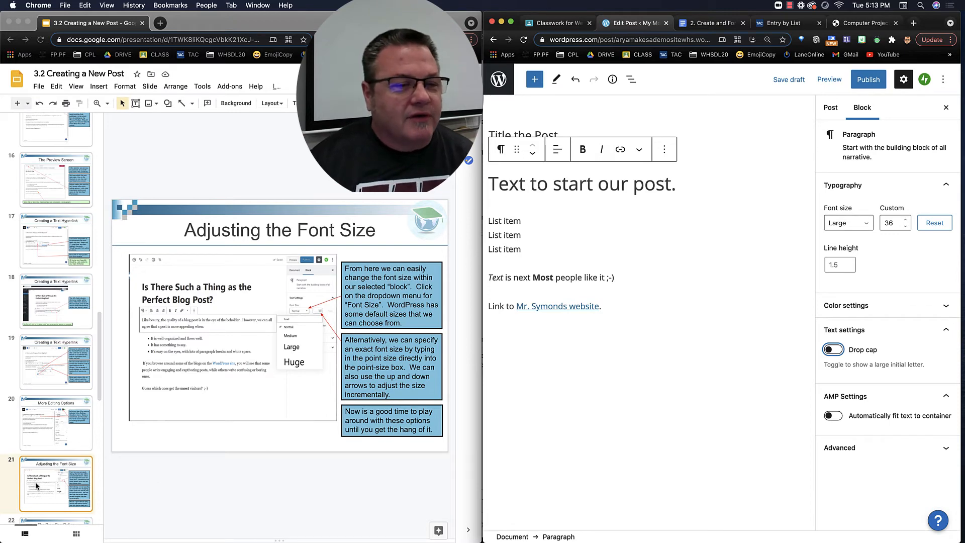
Step: Go to "The Drop Cap Option" slide and give the "Text to start our post." paragraph the custom green text color #00a318
click(37, 486)
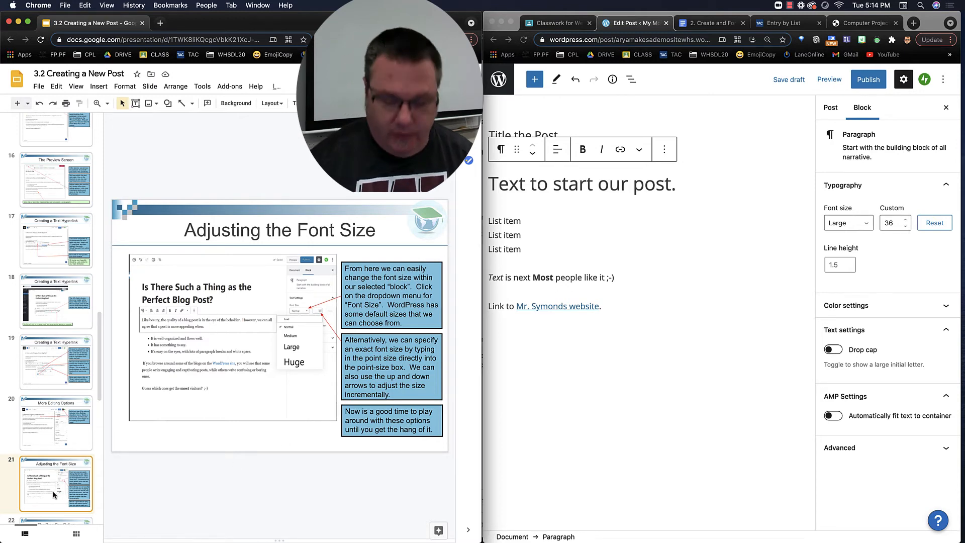
key(Down)
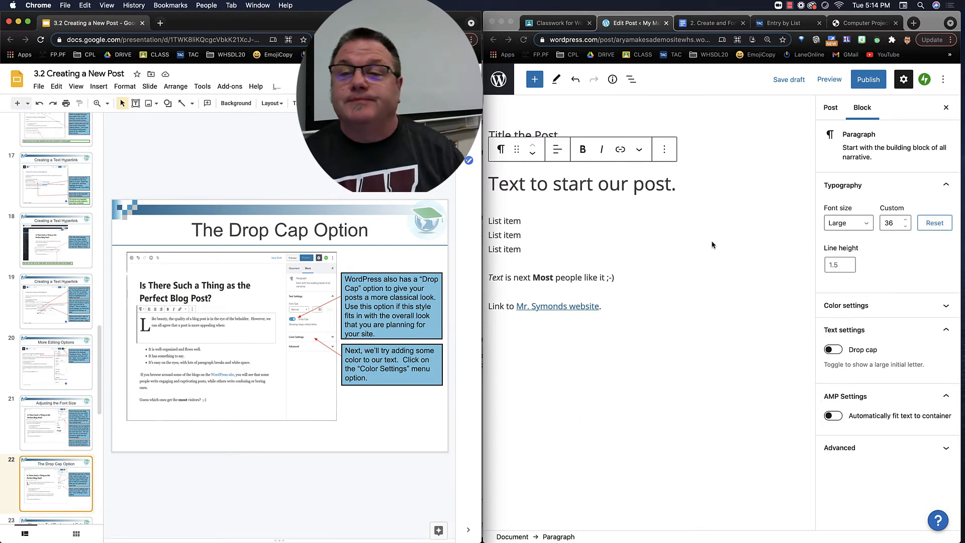
click(945, 308)
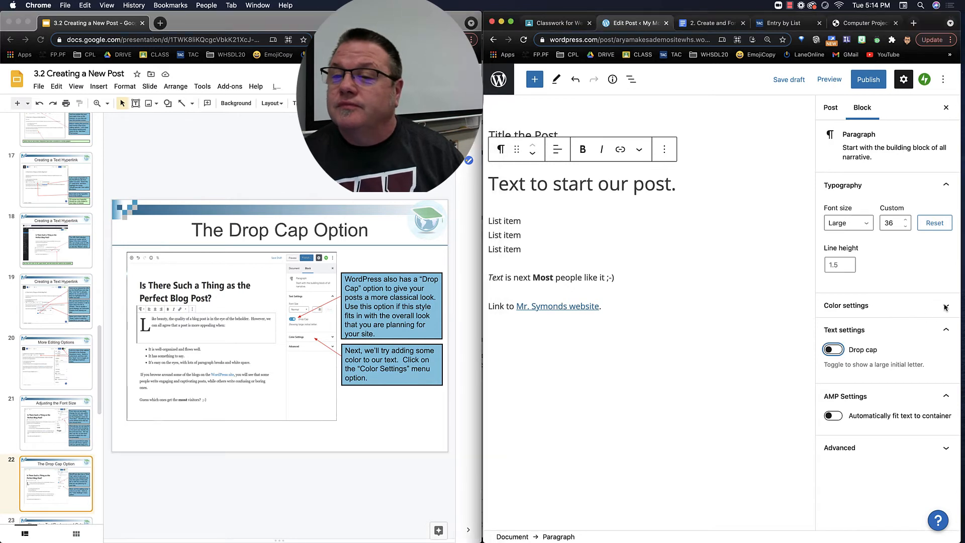
click(945, 308)
click(945, 308)
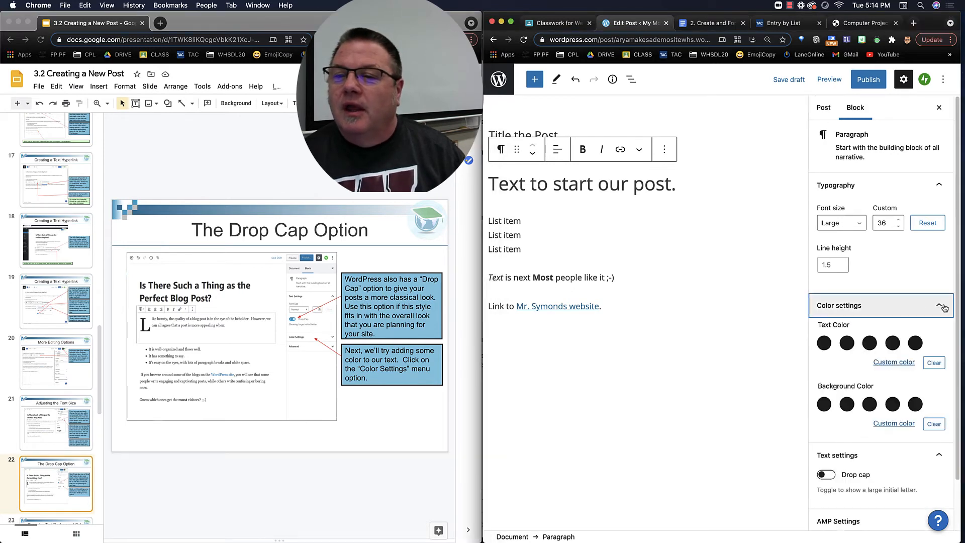
click(894, 365)
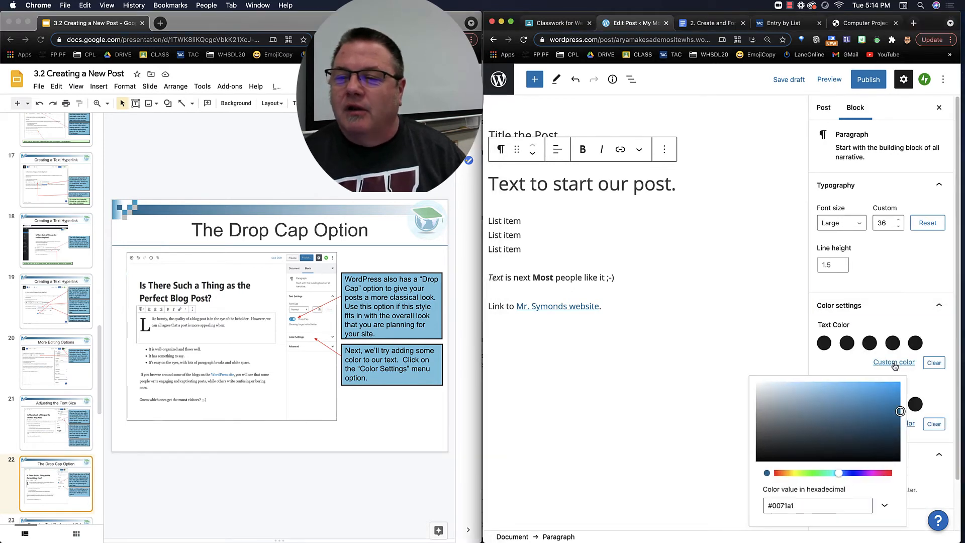
drag(838, 475, 817, 476)
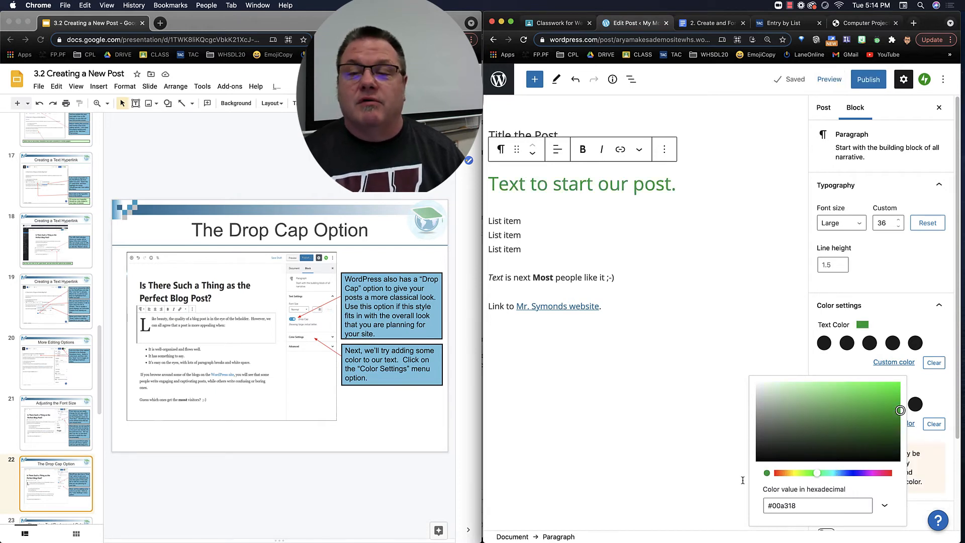
click(704, 472)
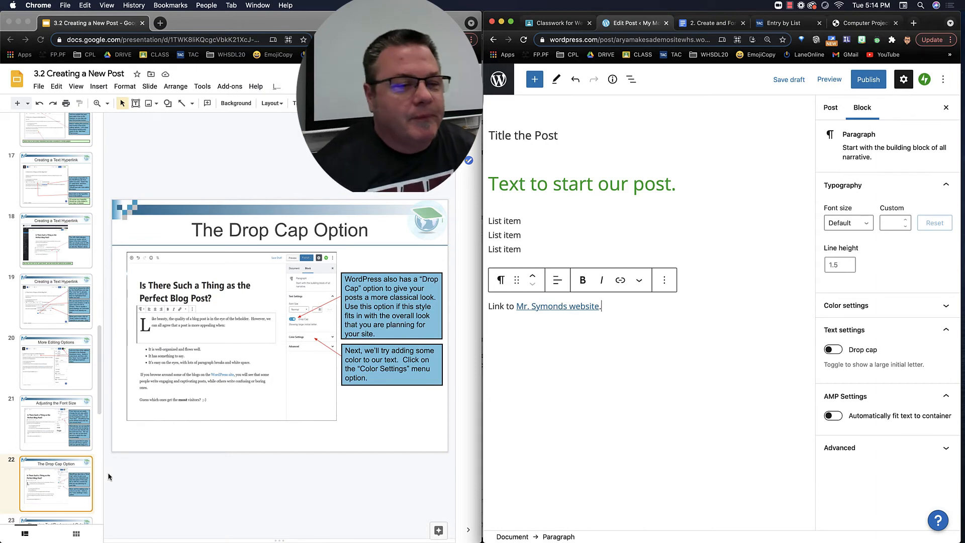
Step: Go through the "Changing Text/Background Color" slides to "Top Toolbar & Code Editor", and show the post editor's additional options
click(45, 491)
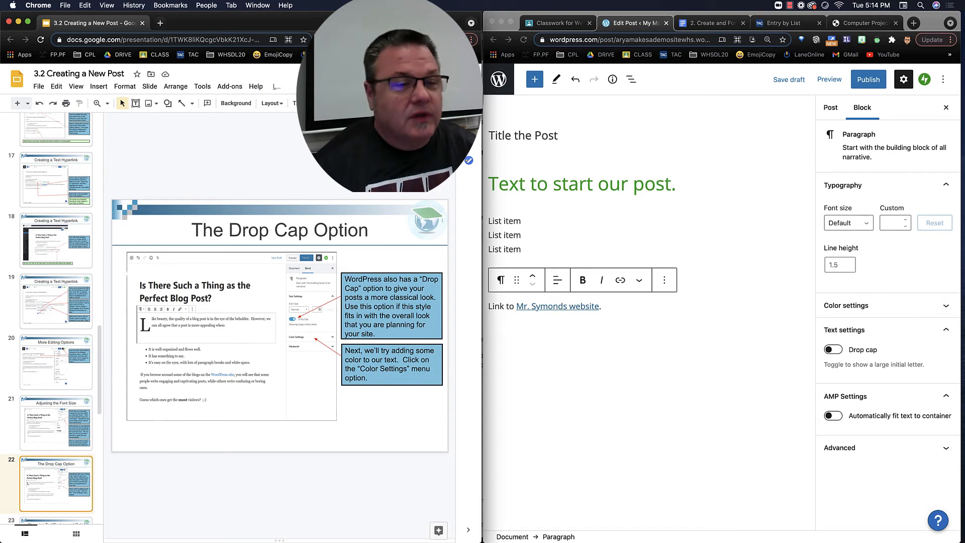
key(Down)
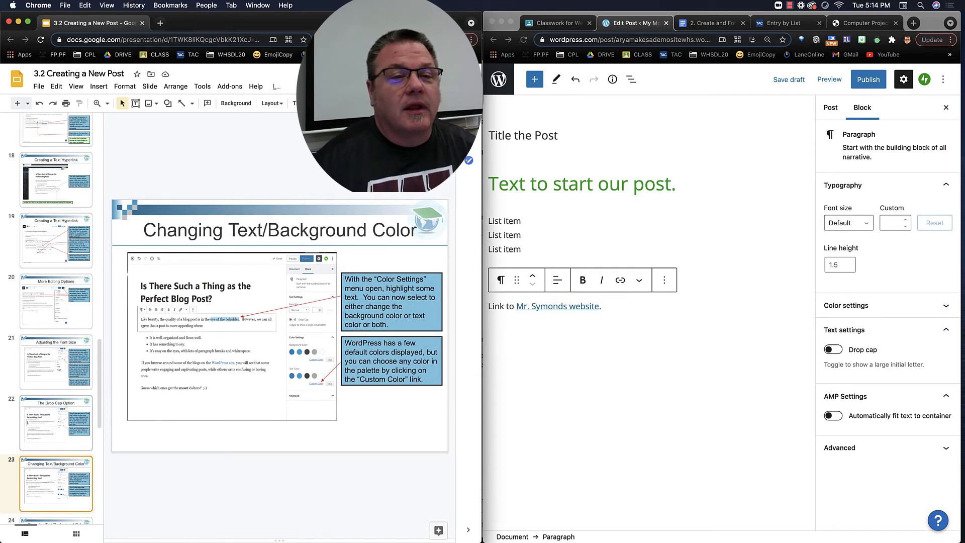
key(Down)
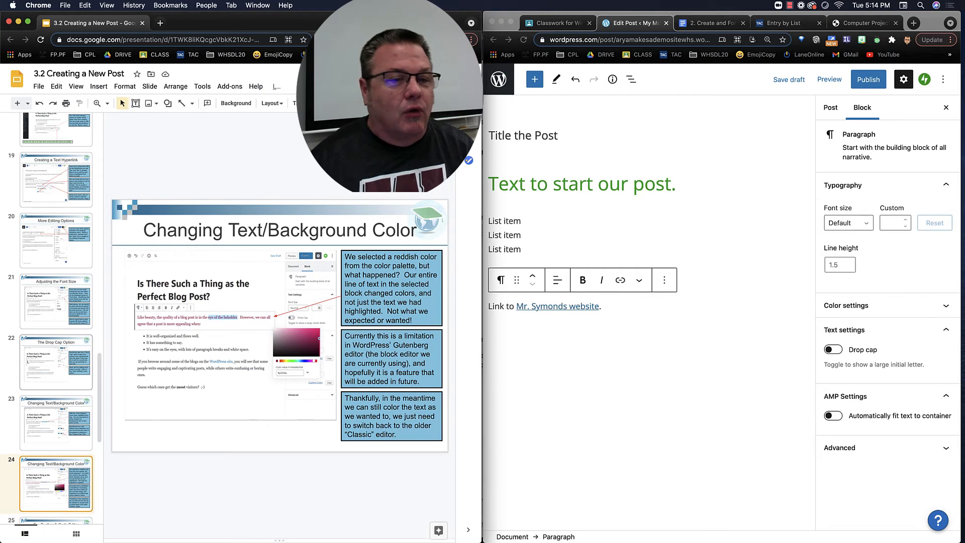
key(Down)
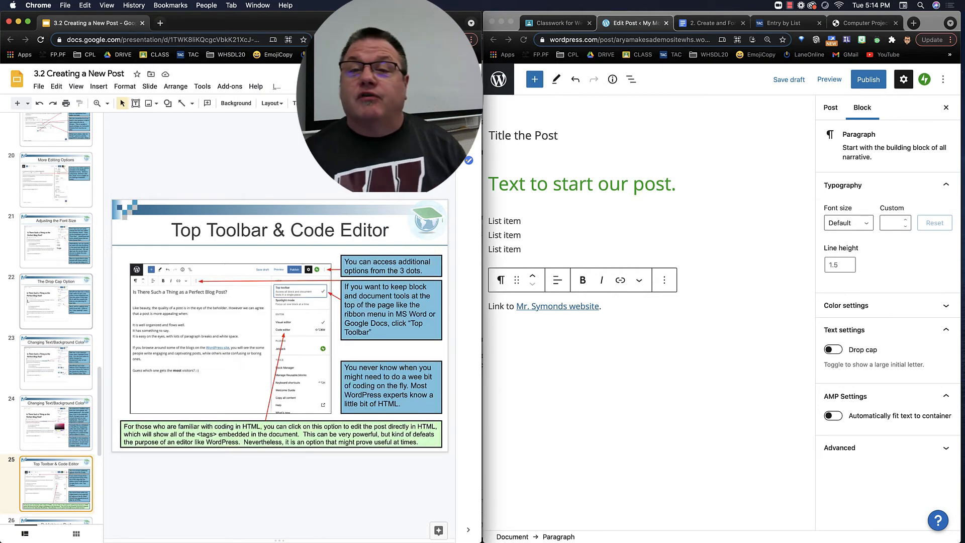
click(944, 80)
click(943, 80)
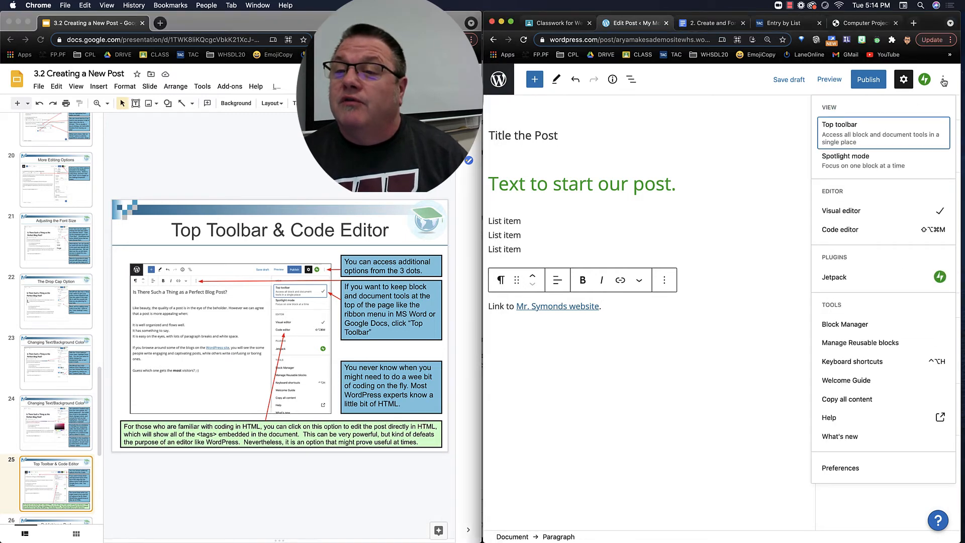
Step: Show the post's HTML in the code editor and return to the visual editor
click(871, 234)
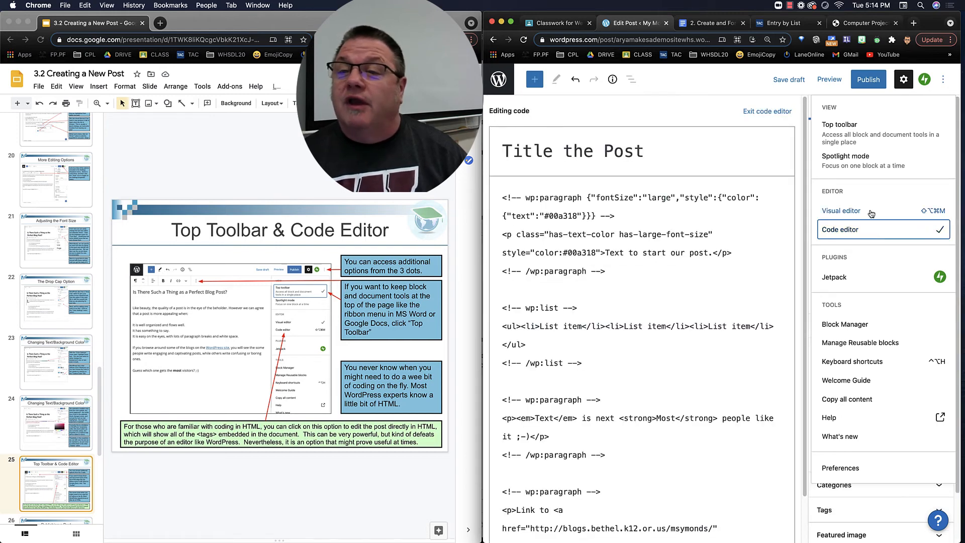
click(869, 212)
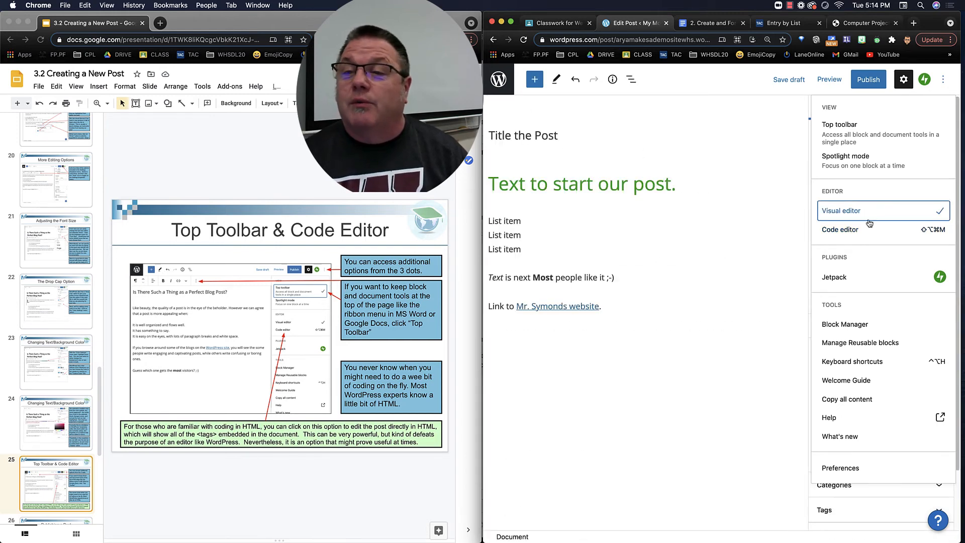
click(866, 232)
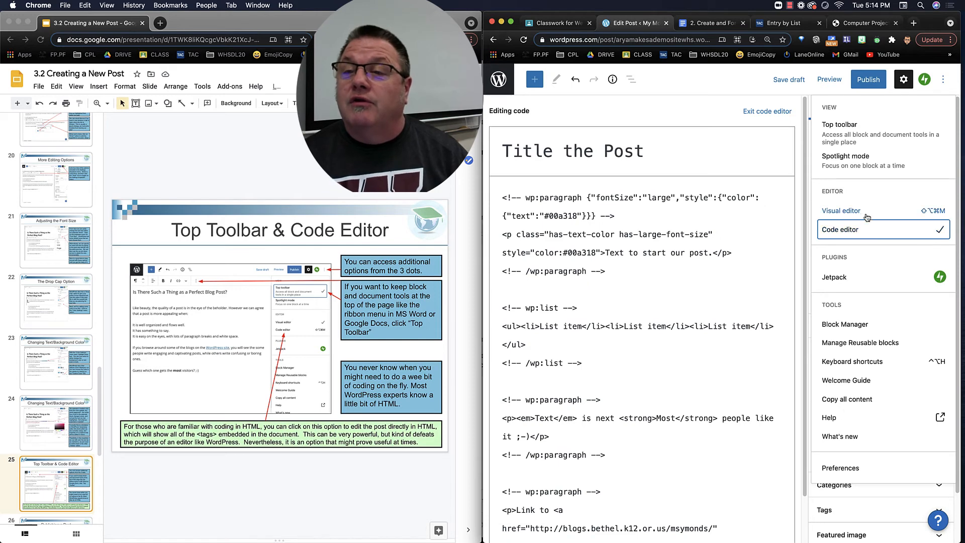
click(866, 212)
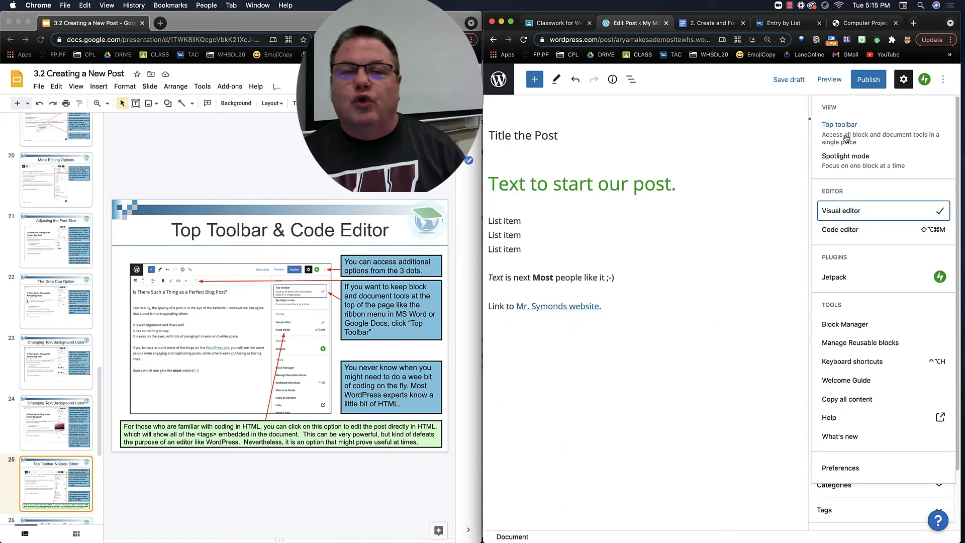
Step: Try the Top toolbar view option on the "Text to start our post." paragraph and turn it off again
click(562, 275)
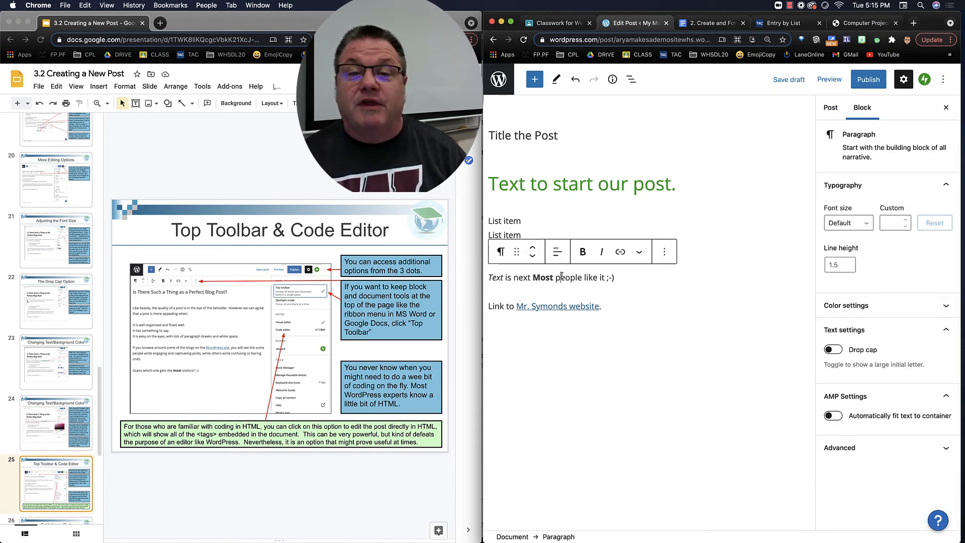
click(552, 306)
click(548, 192)
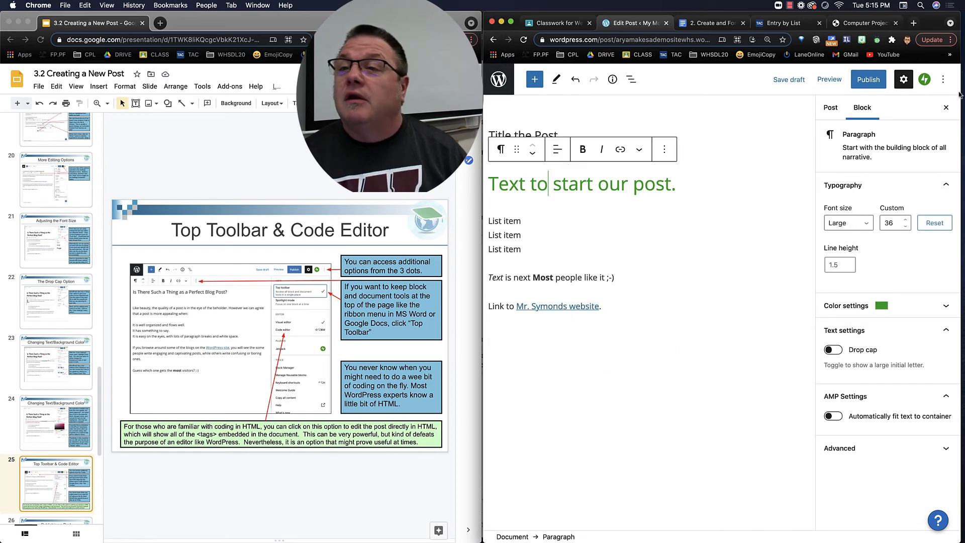
click(944, 81)
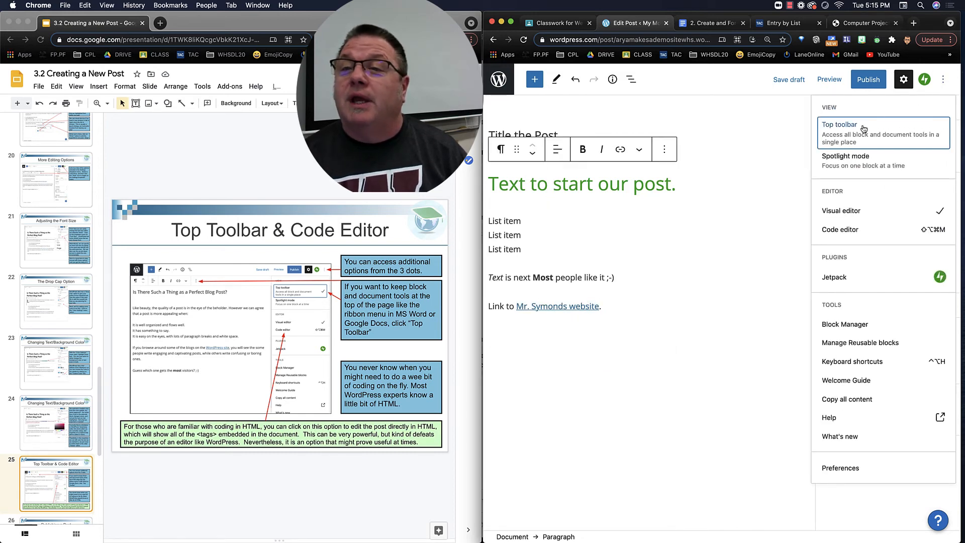
click(853, 137)
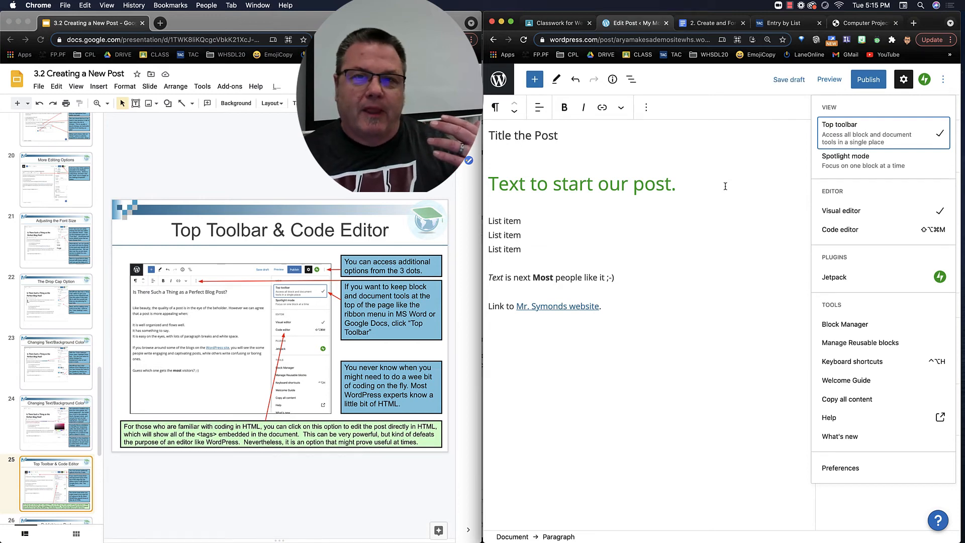
click(879, 140)
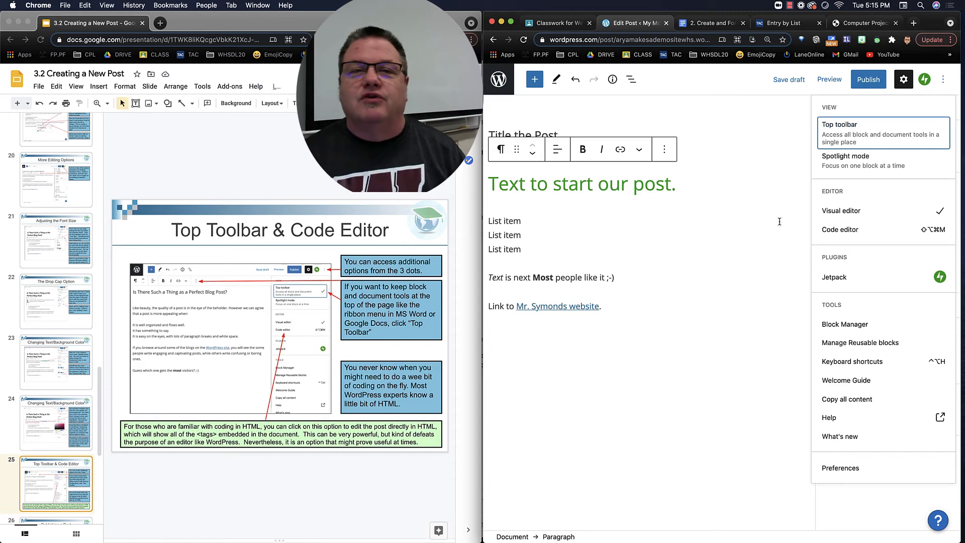
click(567, 279)
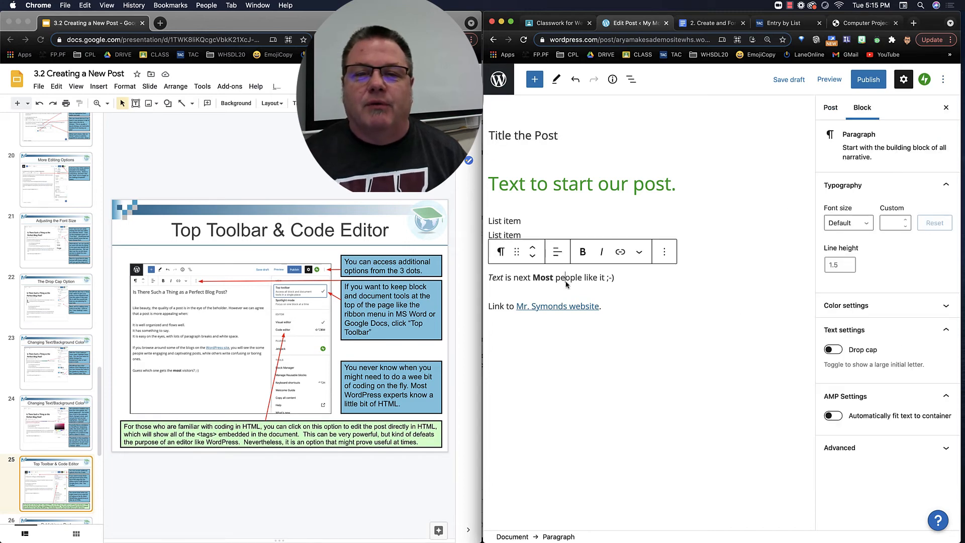
click(553, 306)
Step: Go to the first "Publishing a Post" slide and examine the post's visibility options and publish date calendar
click(27, 490)
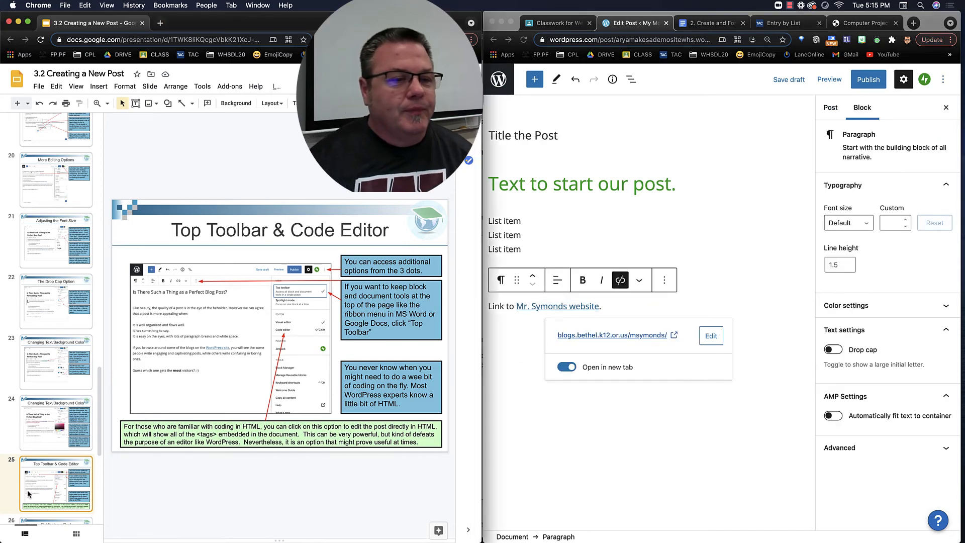
key(Down)
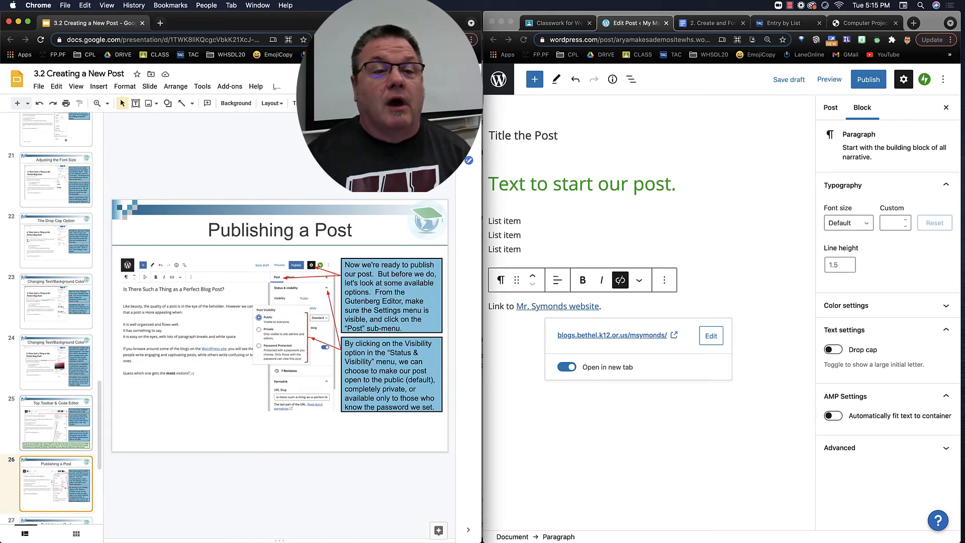
click(903, 83)
click(829, 108)
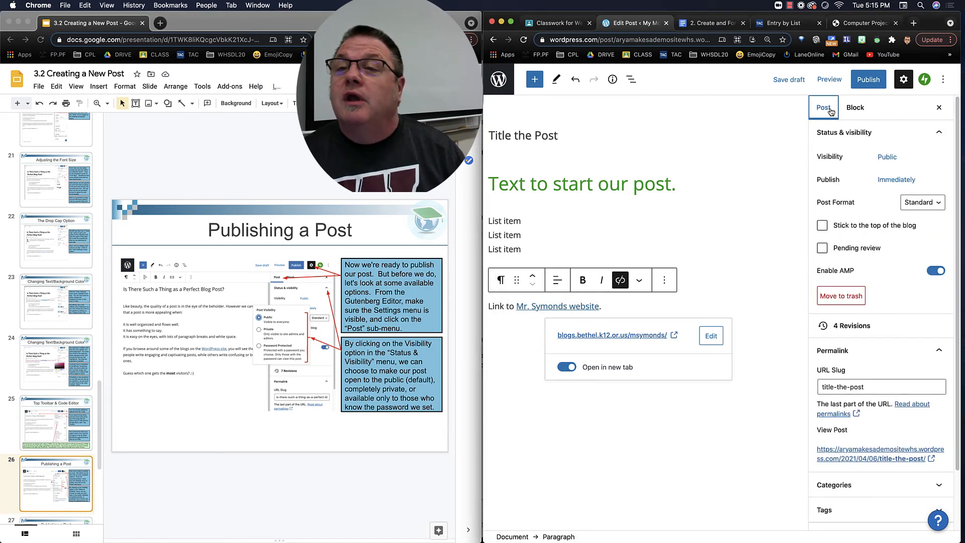
click(889, 157)
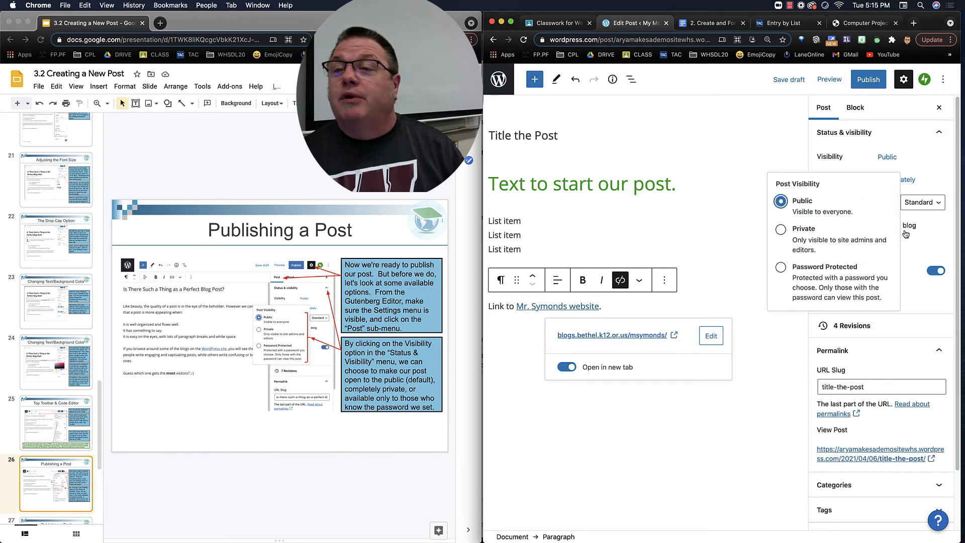
click(936, 175)
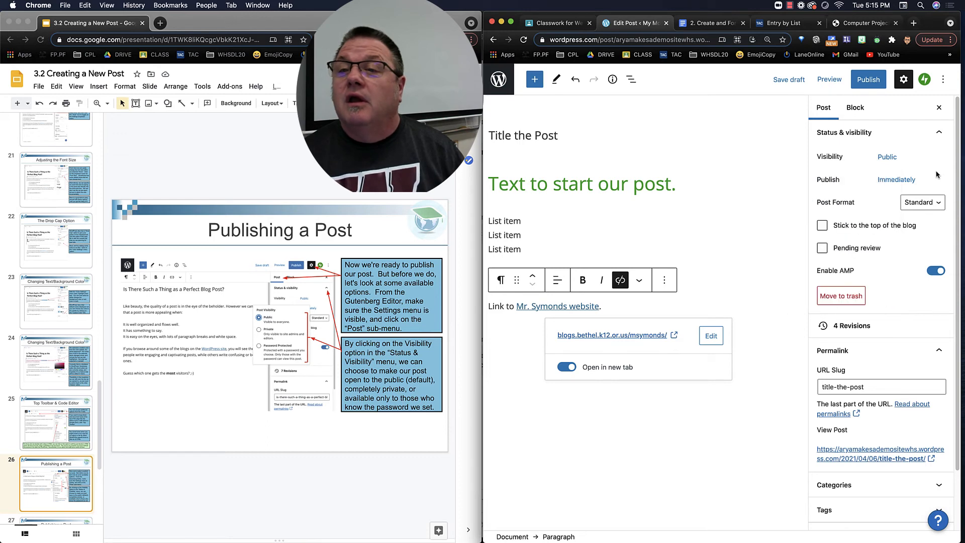
click(890, 181)
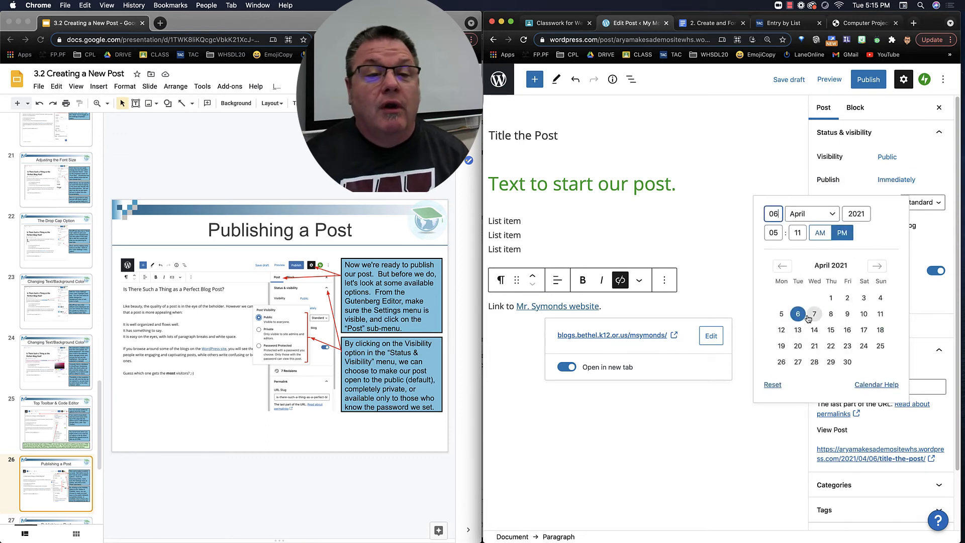
Step: Go through the remaining "Publishing a Post" slides and publish the post with public visibility and immediate publishing
click(36, 486)
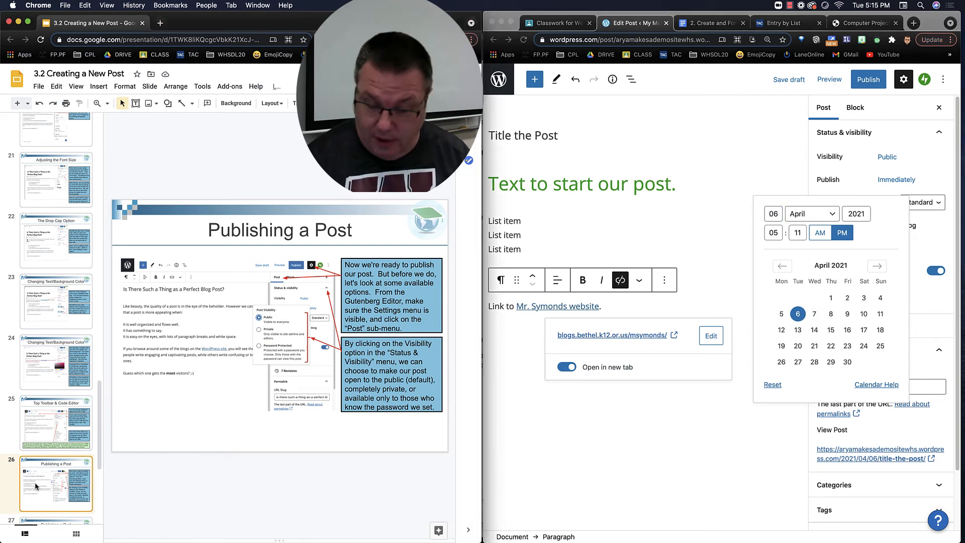
key(Down)
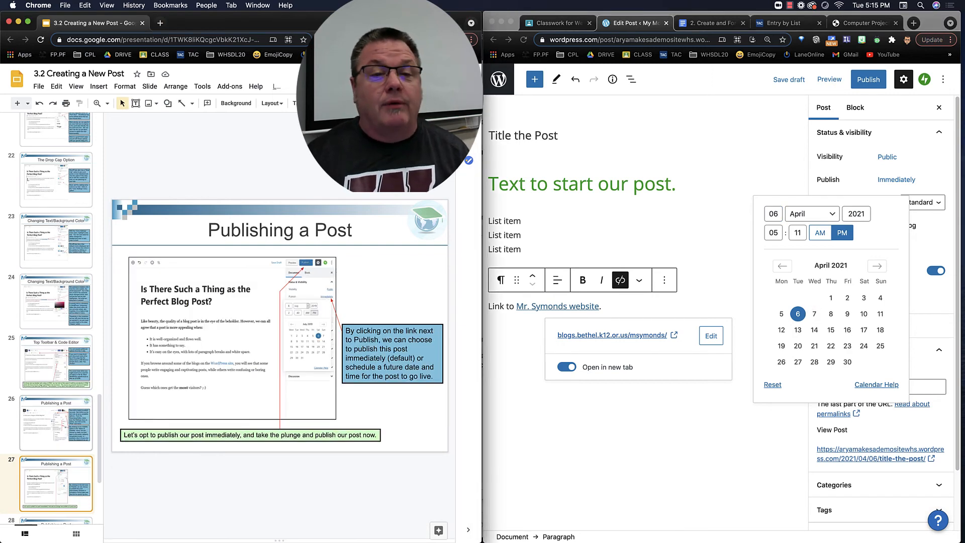
scroll(48, 490, down, 2)
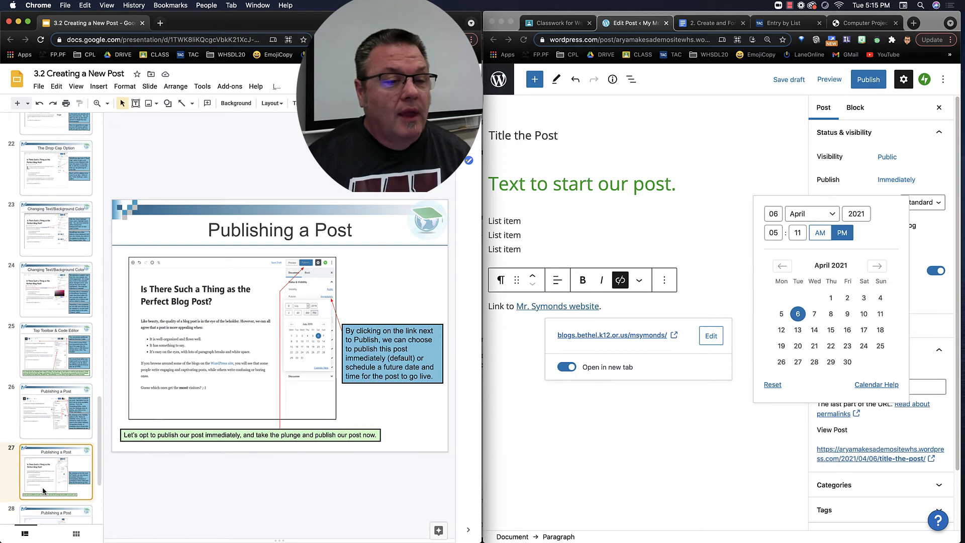
scroll(48, 490, down, 2)
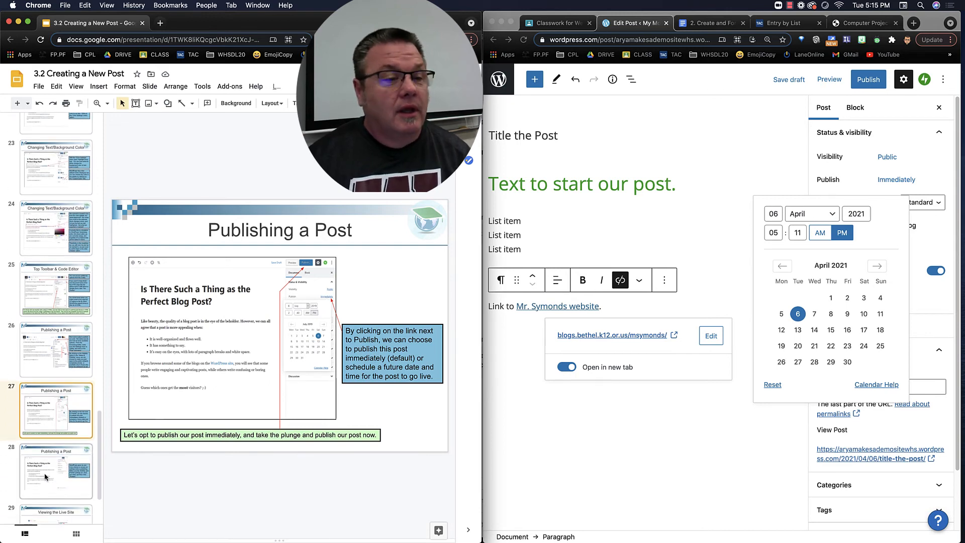
click(45, 476)
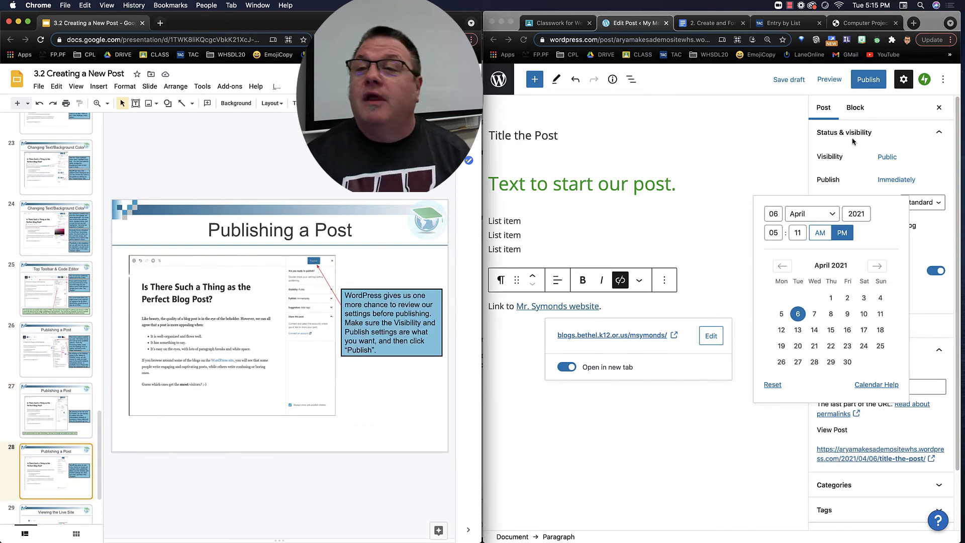
click(875, 82)
click(876, 82)
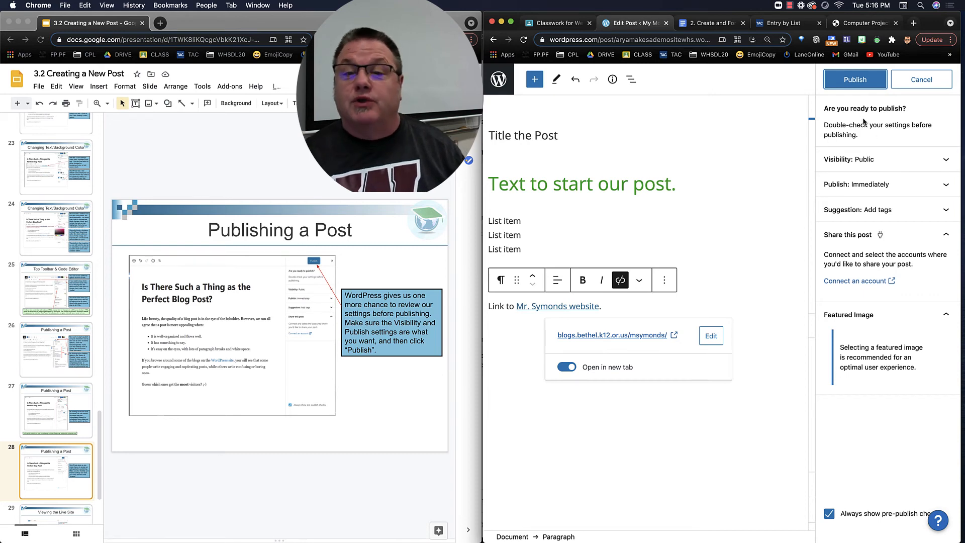
click(859, 81)
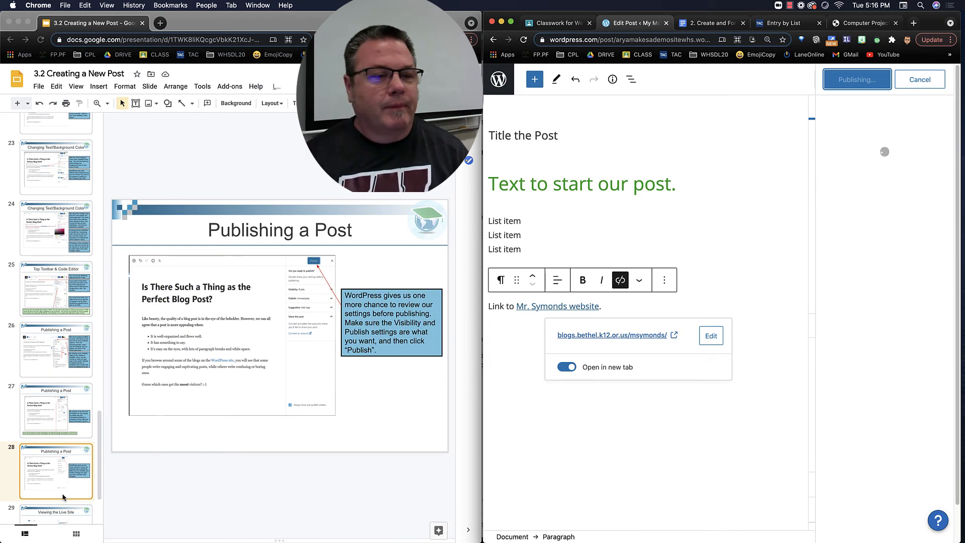
Step: Go to the "Viewing the Live Site" slide and open the published post on the live site
click(59, 486)
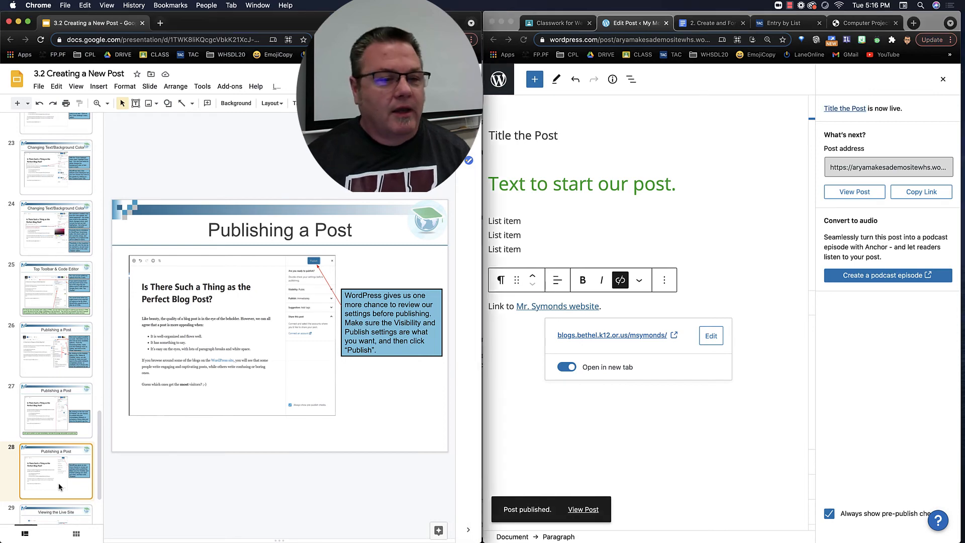
key(Down)
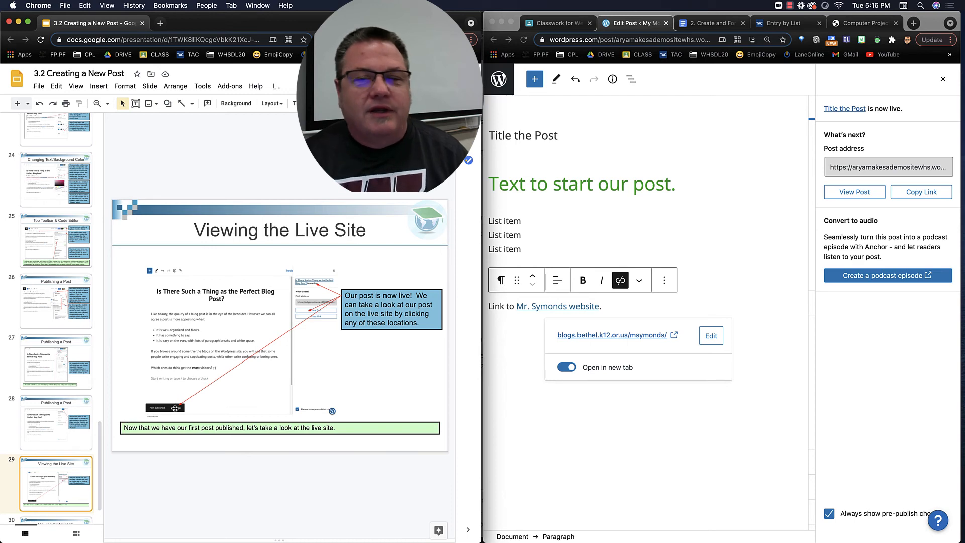
click(861, 197)
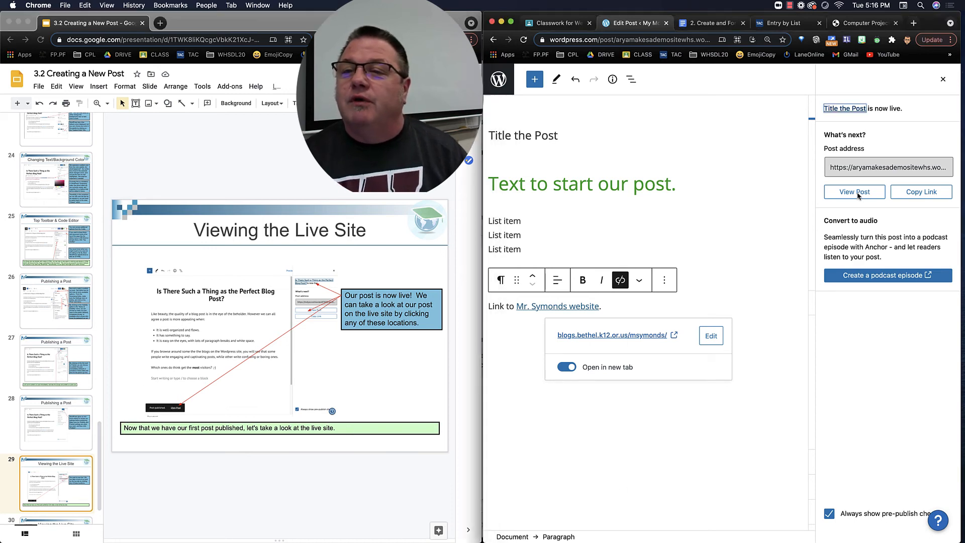
click(858, 196)
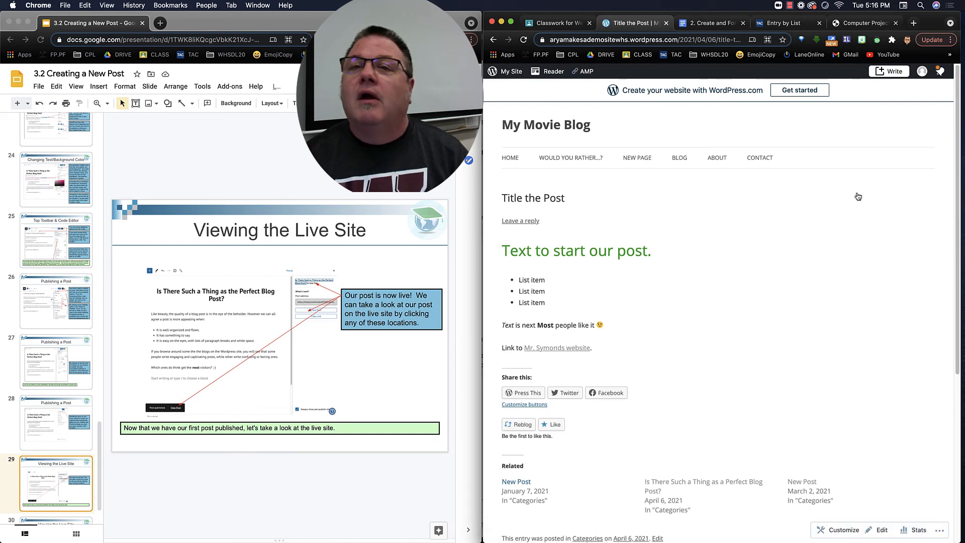
Step: Go to the last "Viewing the Live Site" slide and compare it with the live post page
scroll(78, 493, down, 2)
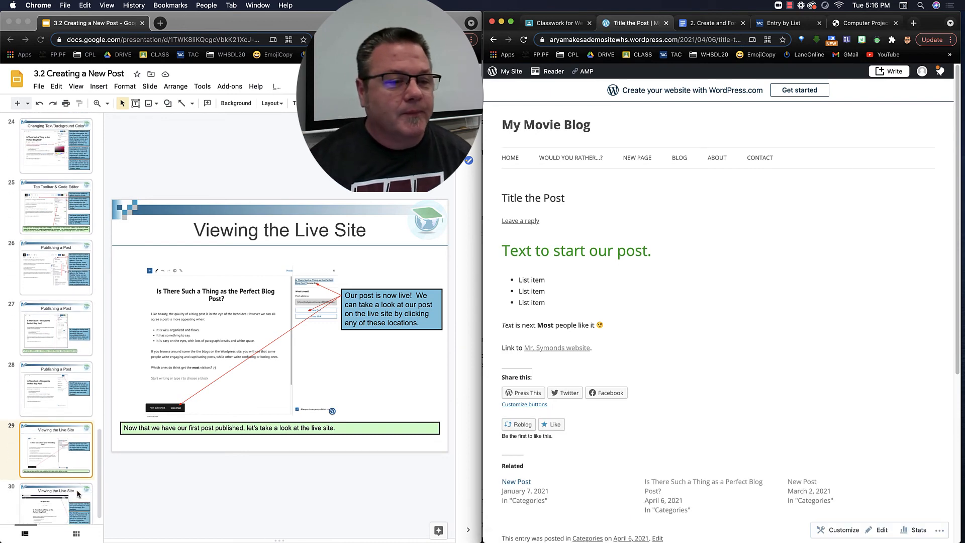
scroll(78, 494, down, 1)
click(39, 493)
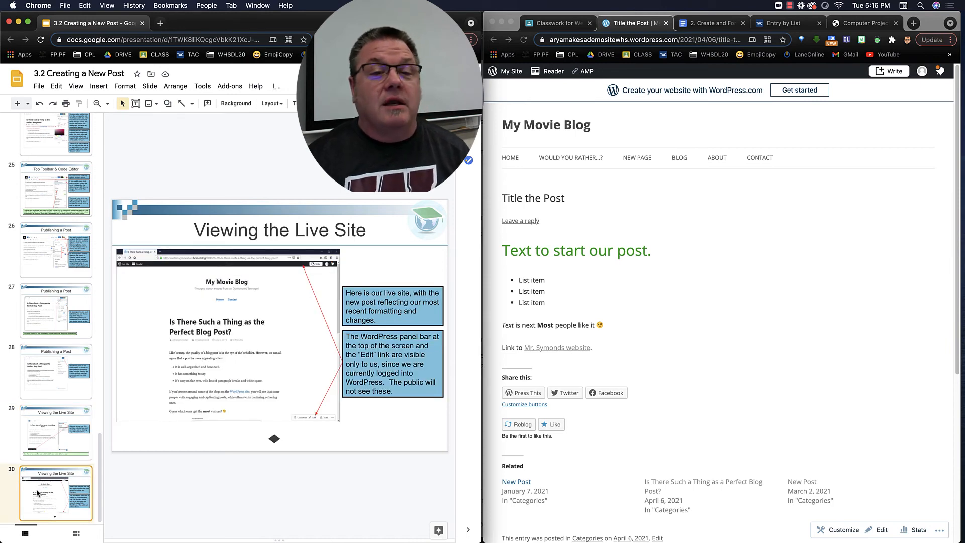
click(711, 270)
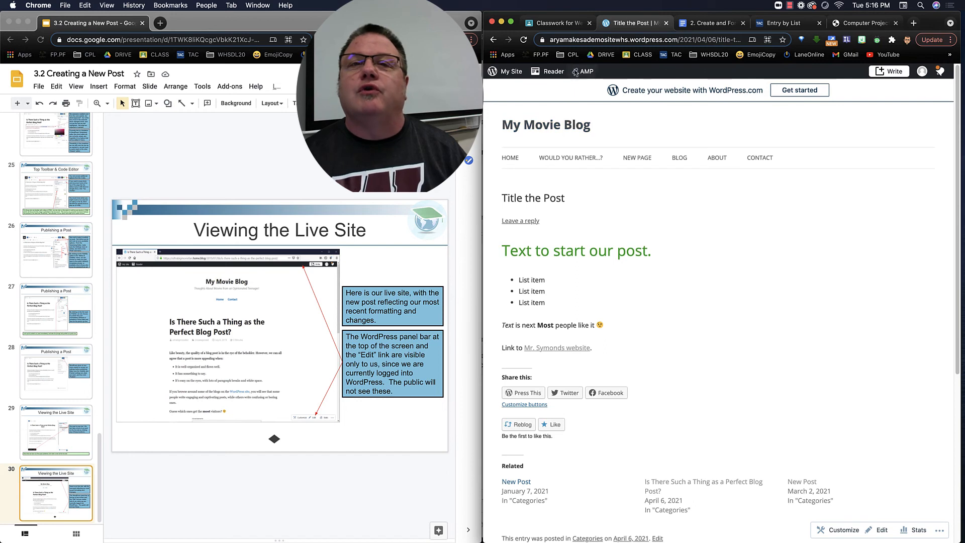
Step: Return to the post editor and copy the published post's permalink address
click(493, 39)
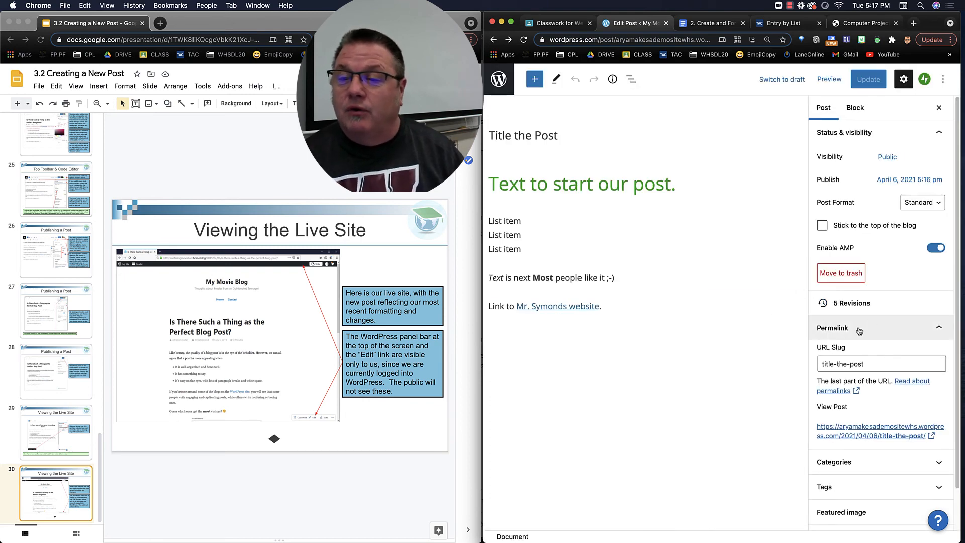
right_click(853, 433)
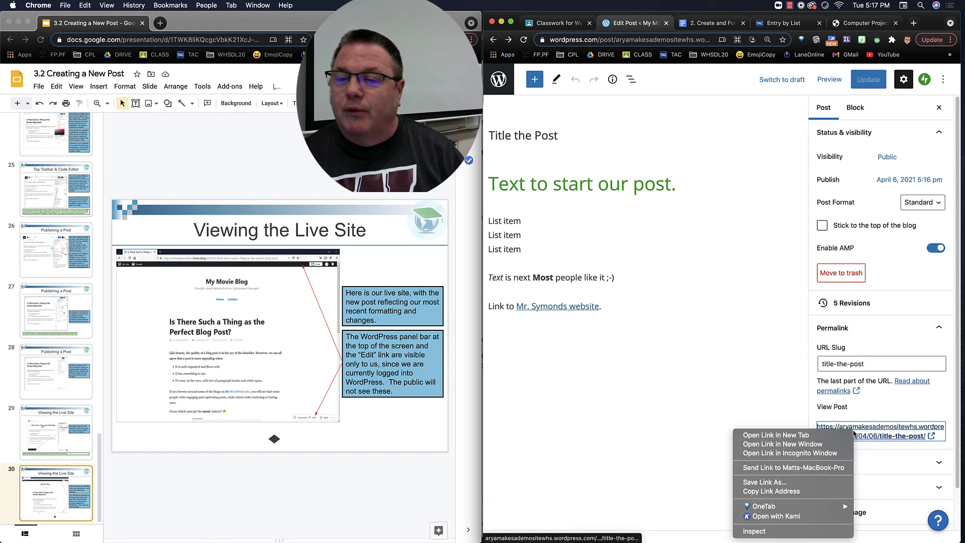
click(793, 492)
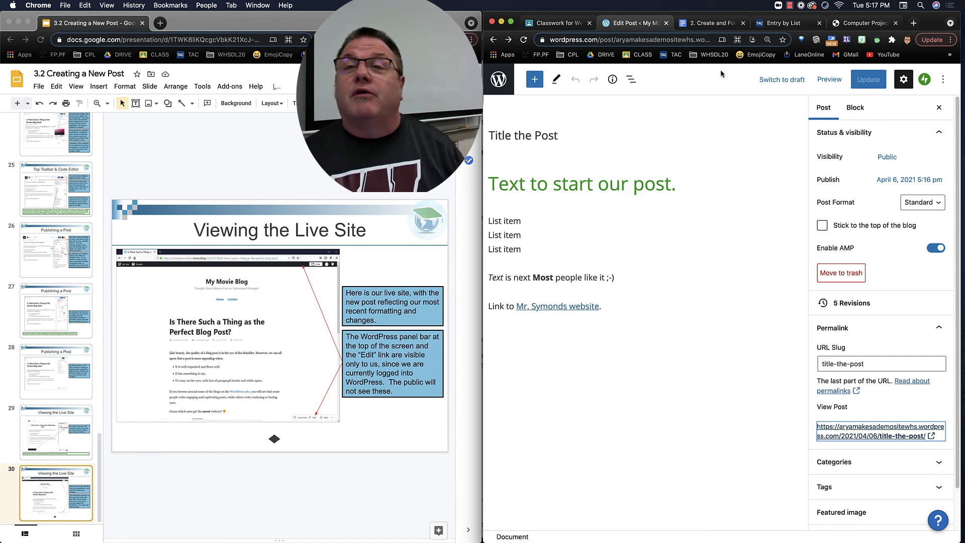
Step: Check the instructions in the "Create and Format a New Post" project document and return to the post editor
click(714, 24)
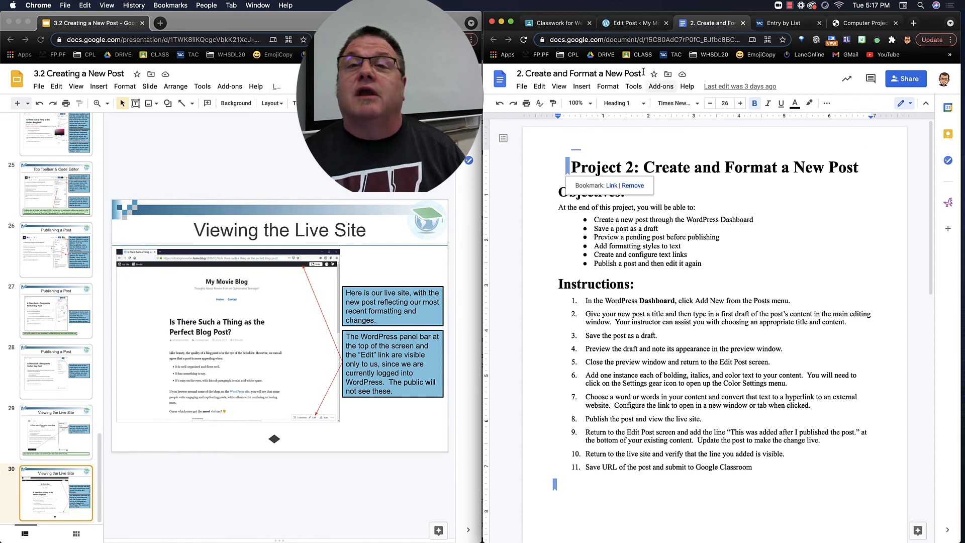
click(635, 24)
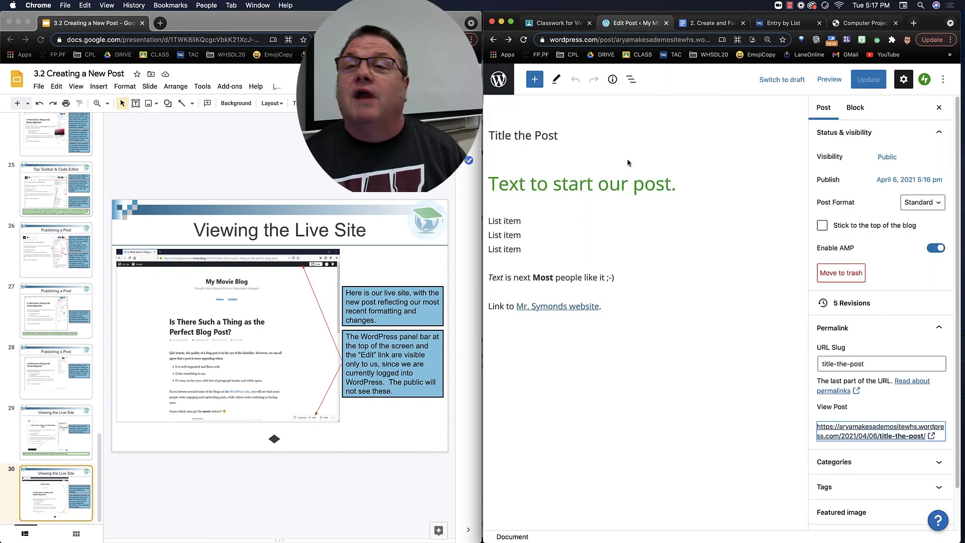
Step: Review the project document's instructions about adding a line after publishing, and return to the post editor
click(716, 24)
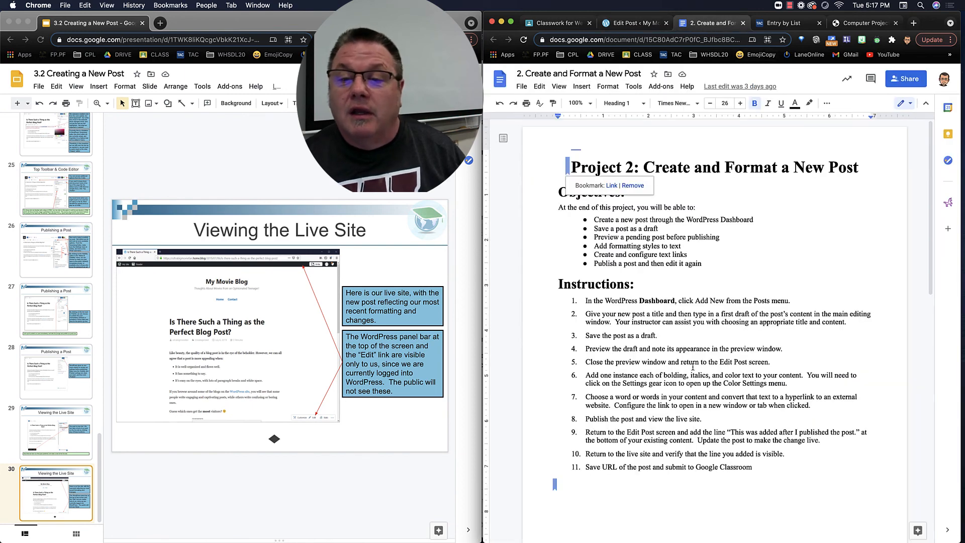
scroll(661, 399, down, 2)
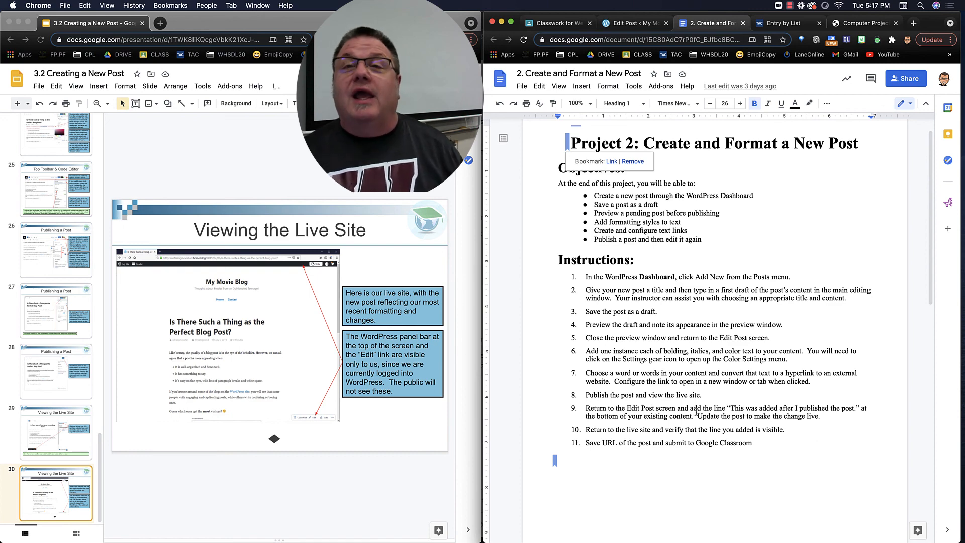
click(632, 29)
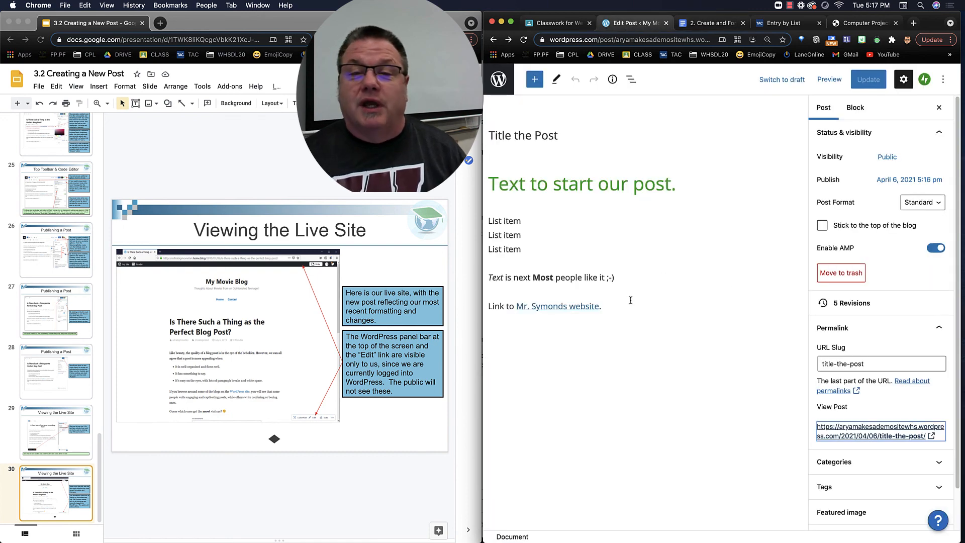
Step: Add a new paragraph below the website link line reading "This was added after I published."
click(607, 310)
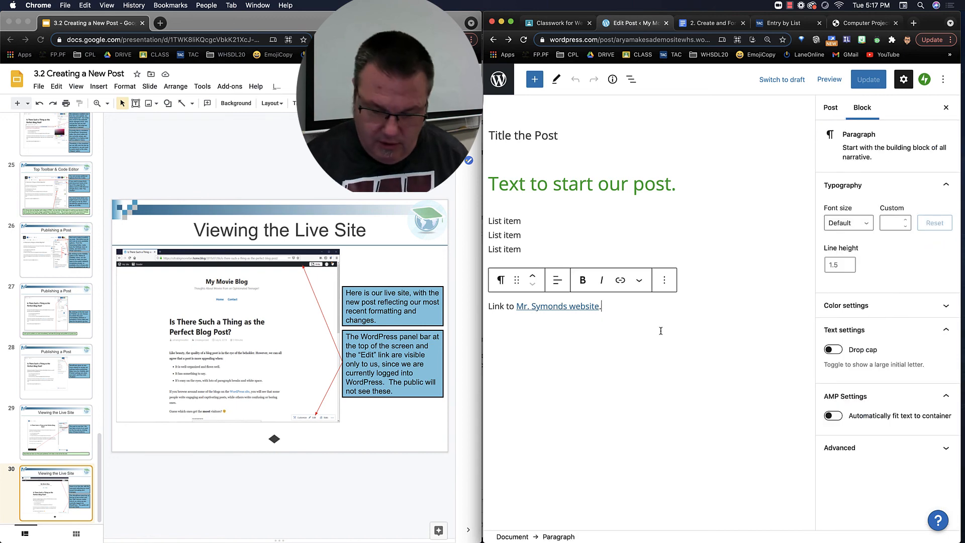
key(Return)
key(Return)
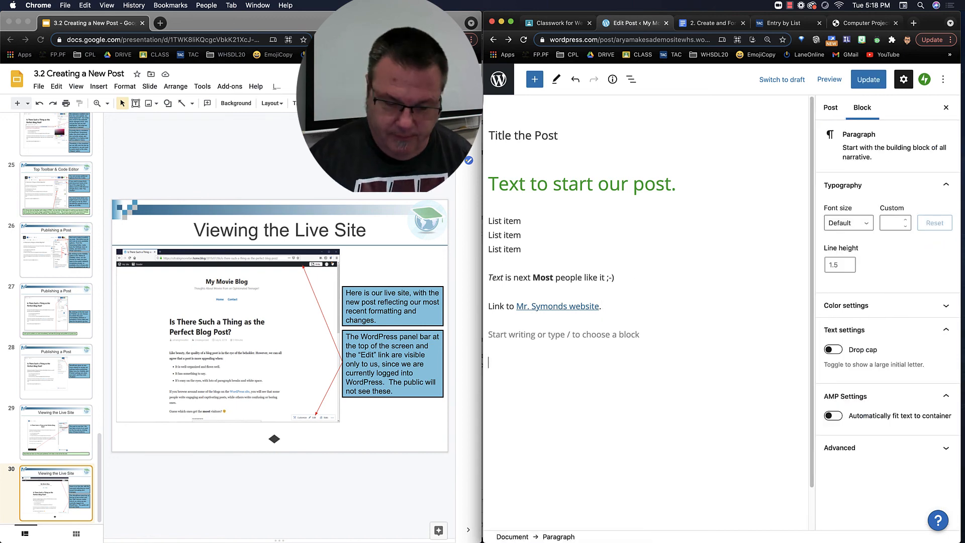
key(BackSpace)
text(This was a)
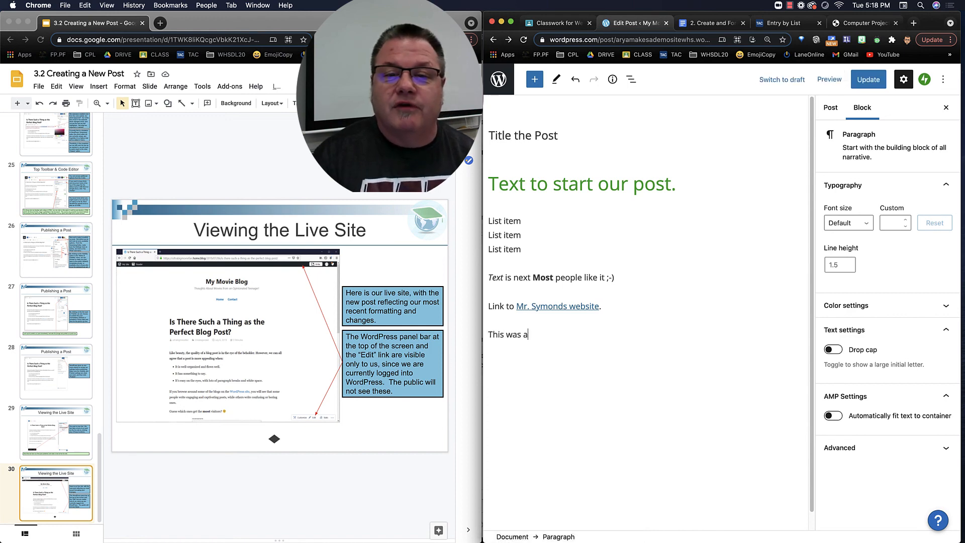
text(dded aft)
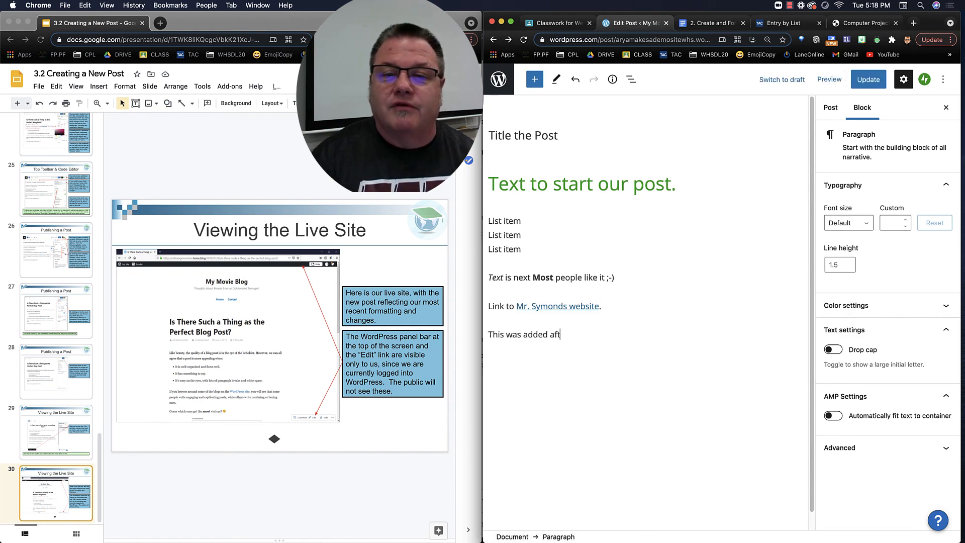
text(er I pub)
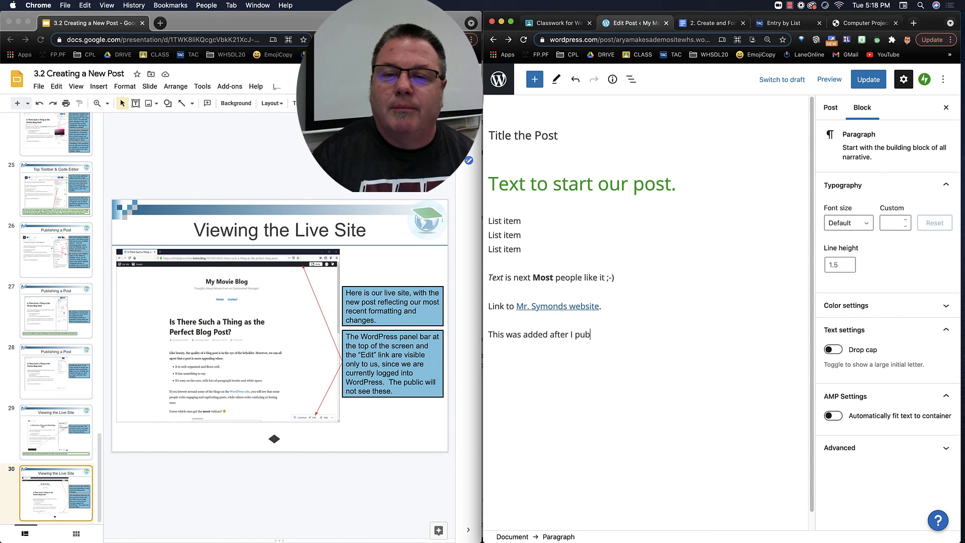
text(lished.)
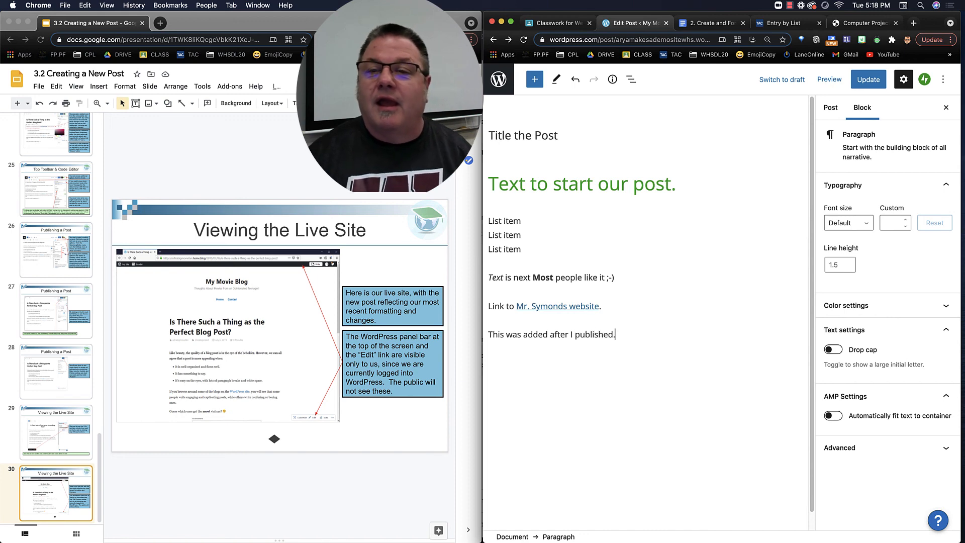
Step: Update the published post with the added line and show the post-level settings with its permalink
click(866, 80)
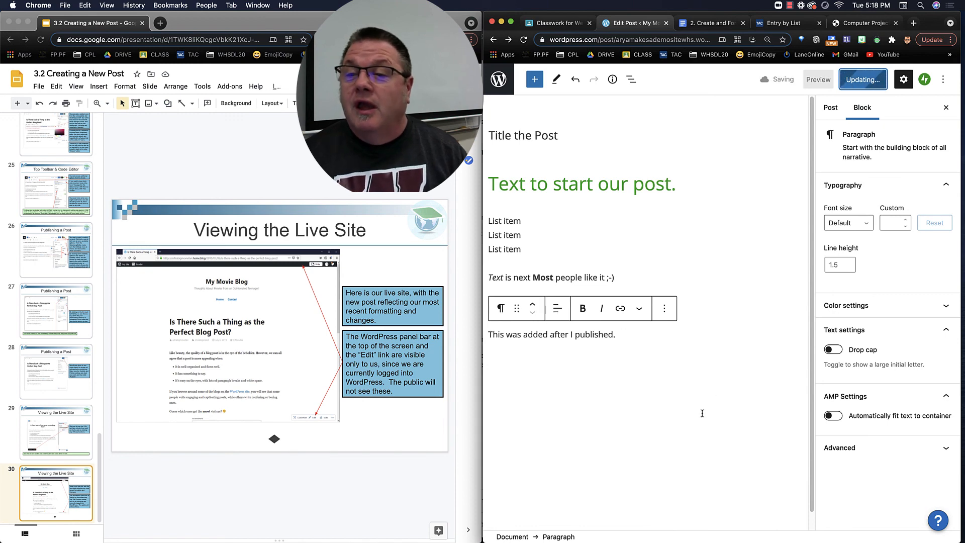
click(831, 108)
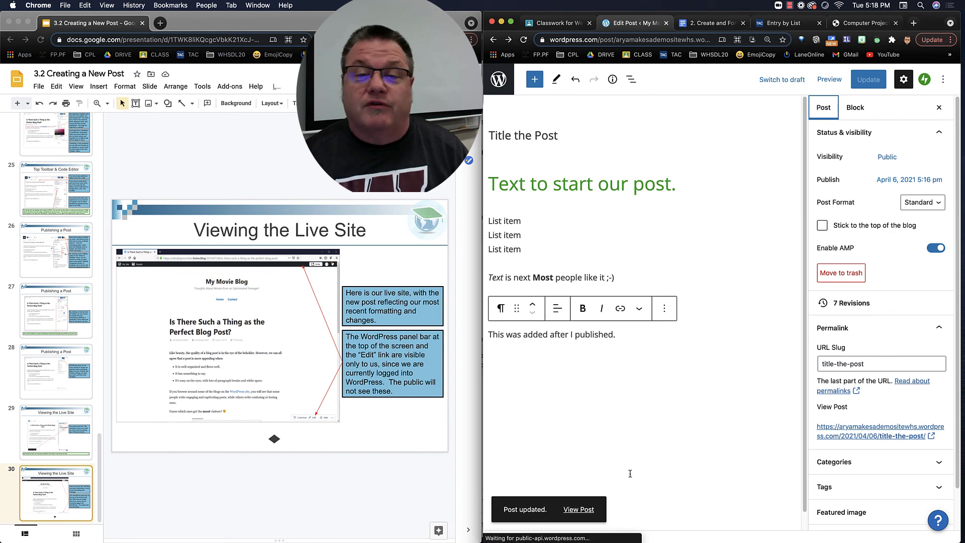